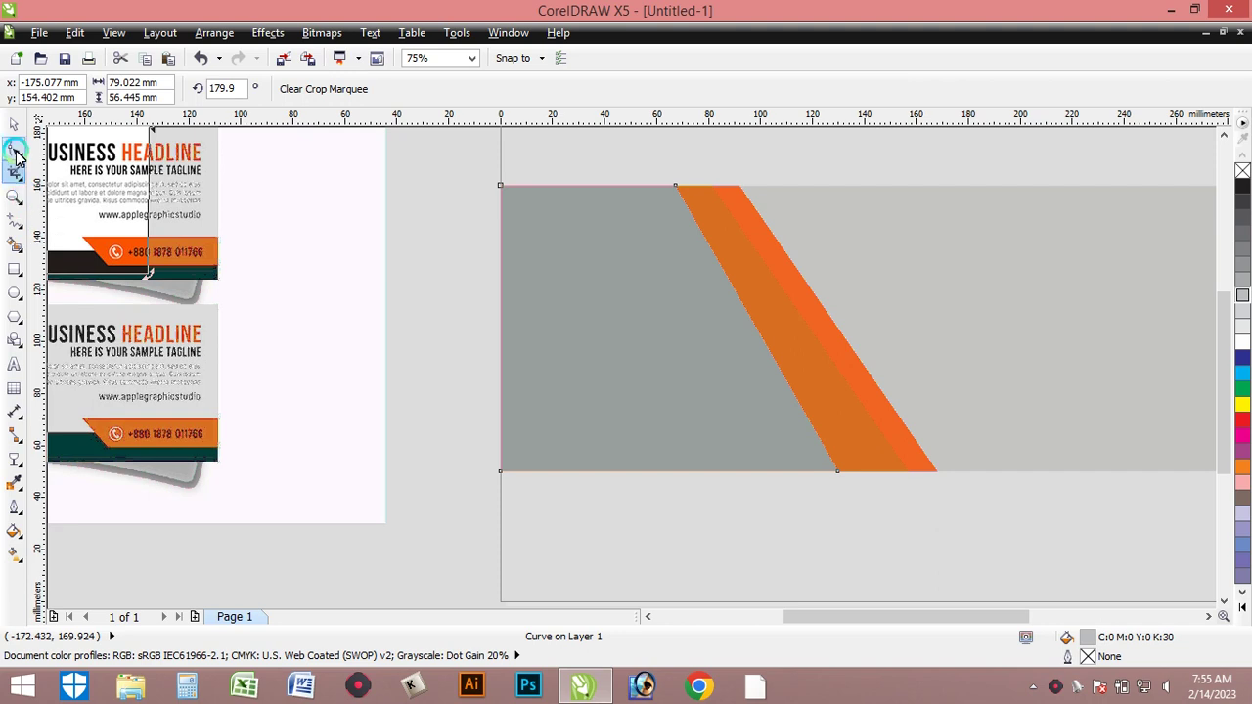
Move the dark grey panel's lower-right node along the bottom edge to about x 142 mm, so its slanted side follows the orange stripe
click(15, 148)
click(741, 433)
click(854, 486)
drag(839, 471, 870, 471)
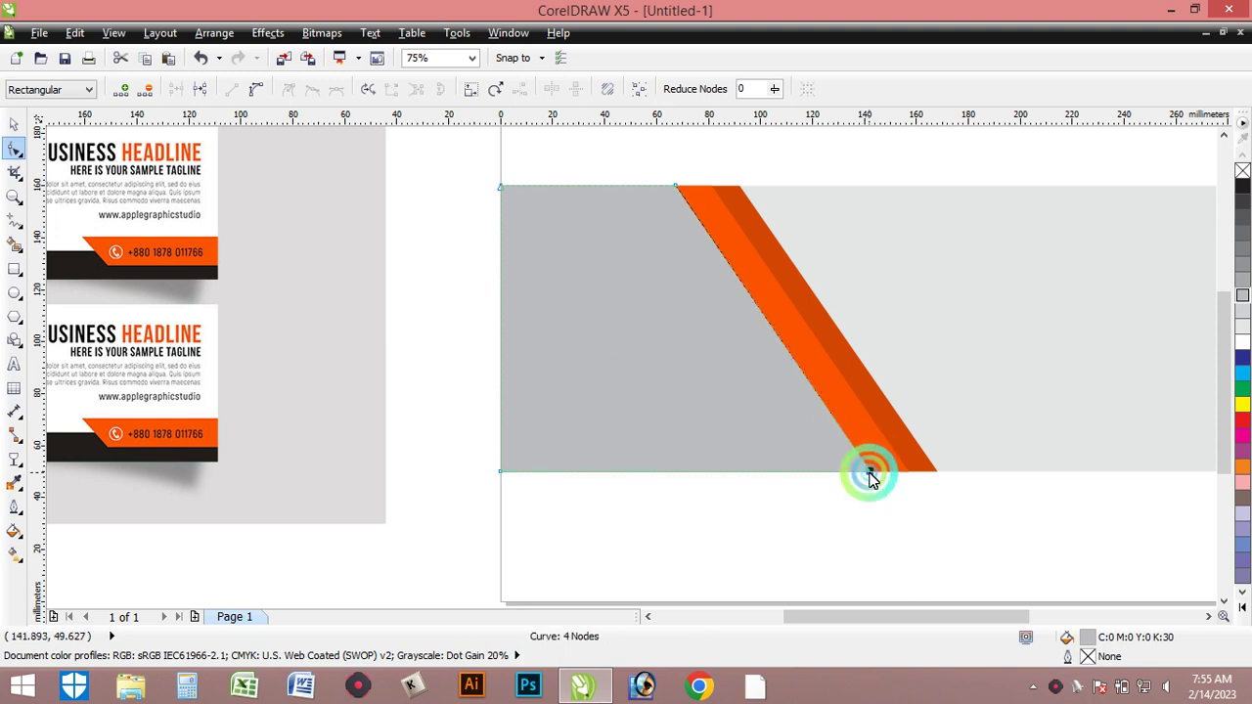
click(24, 141)
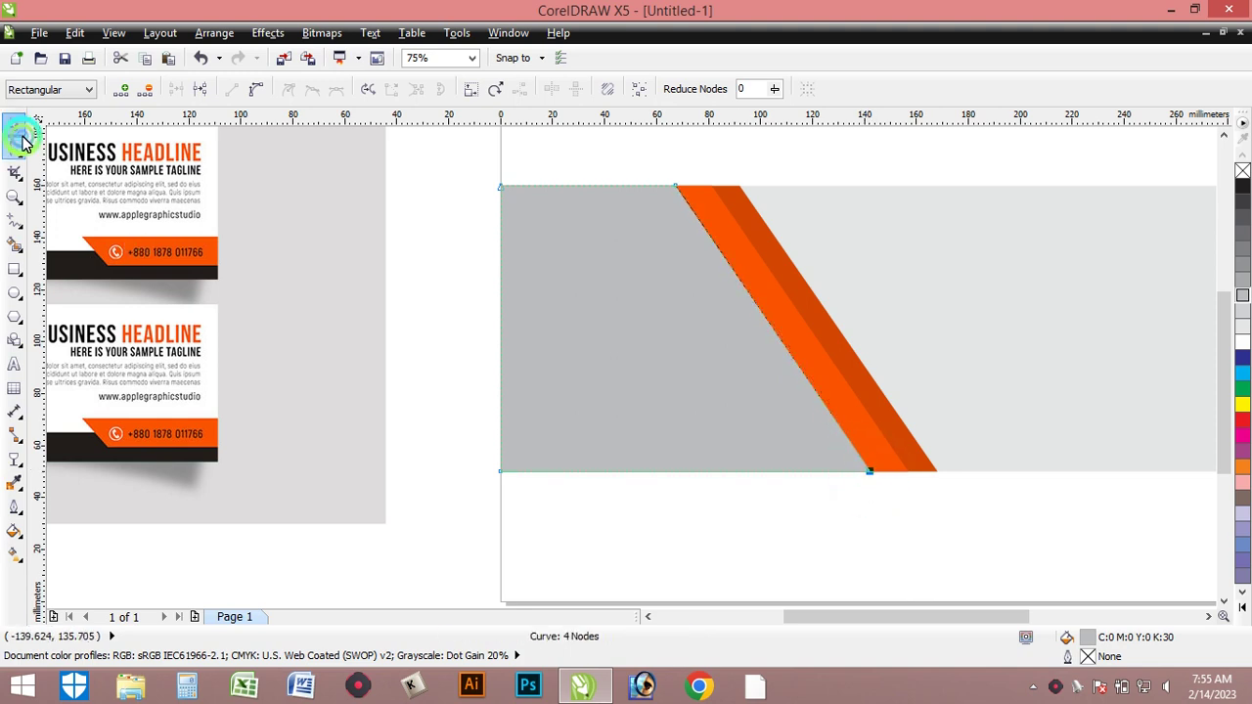
Compare the banner's panel and diagonal stripes with the reference banner design
click(235, 274)
scroll(611, 387, down, 1)
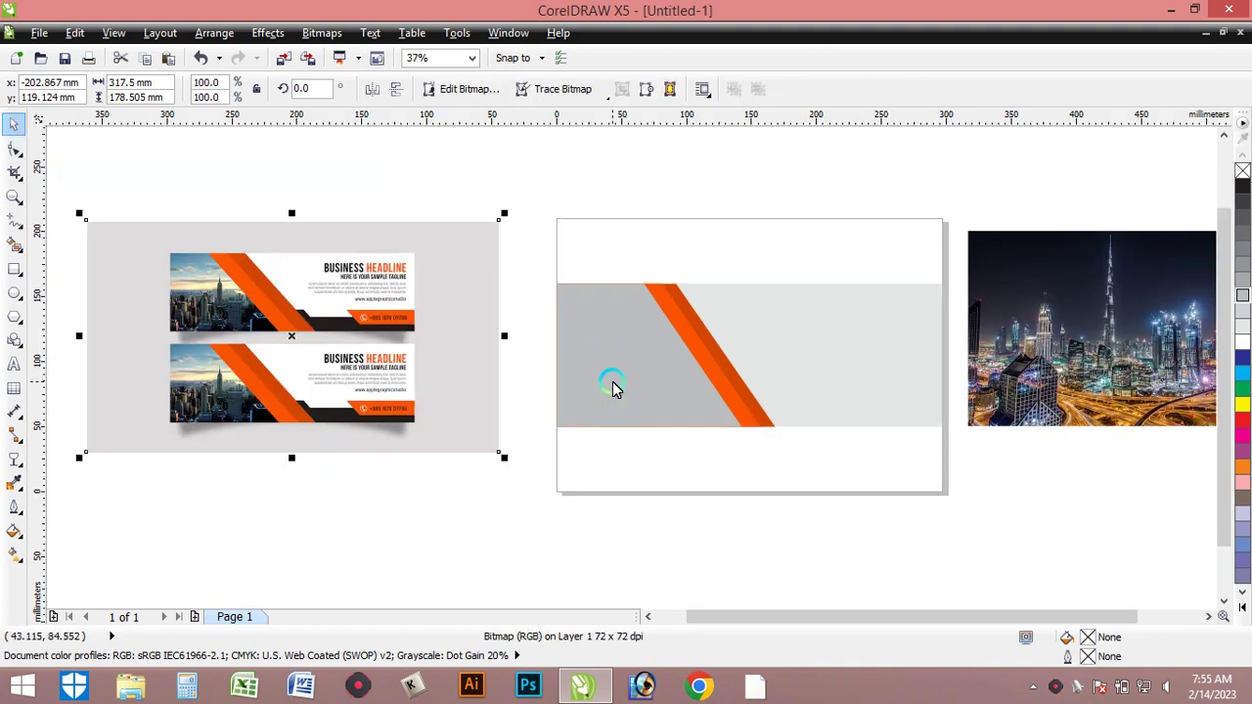
scroll(721, 397, up, 1)
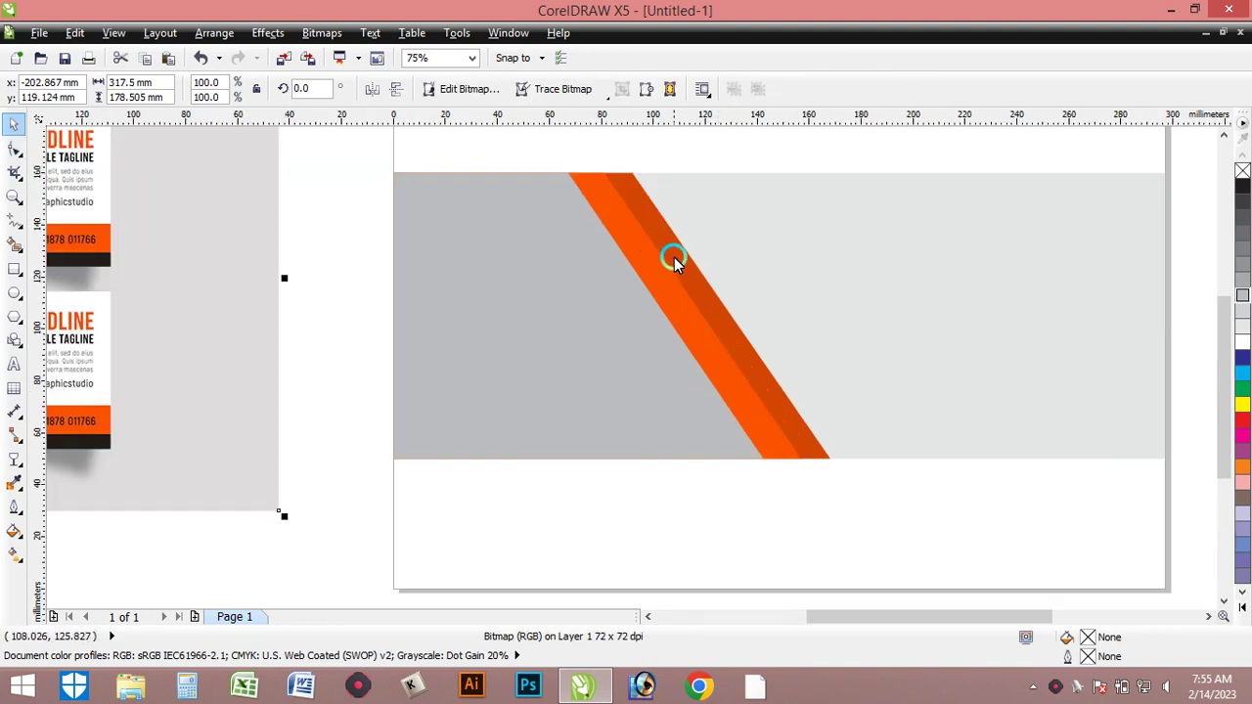
scroll(671, 254, up, 1)
scroll(674, 260, down, 1)
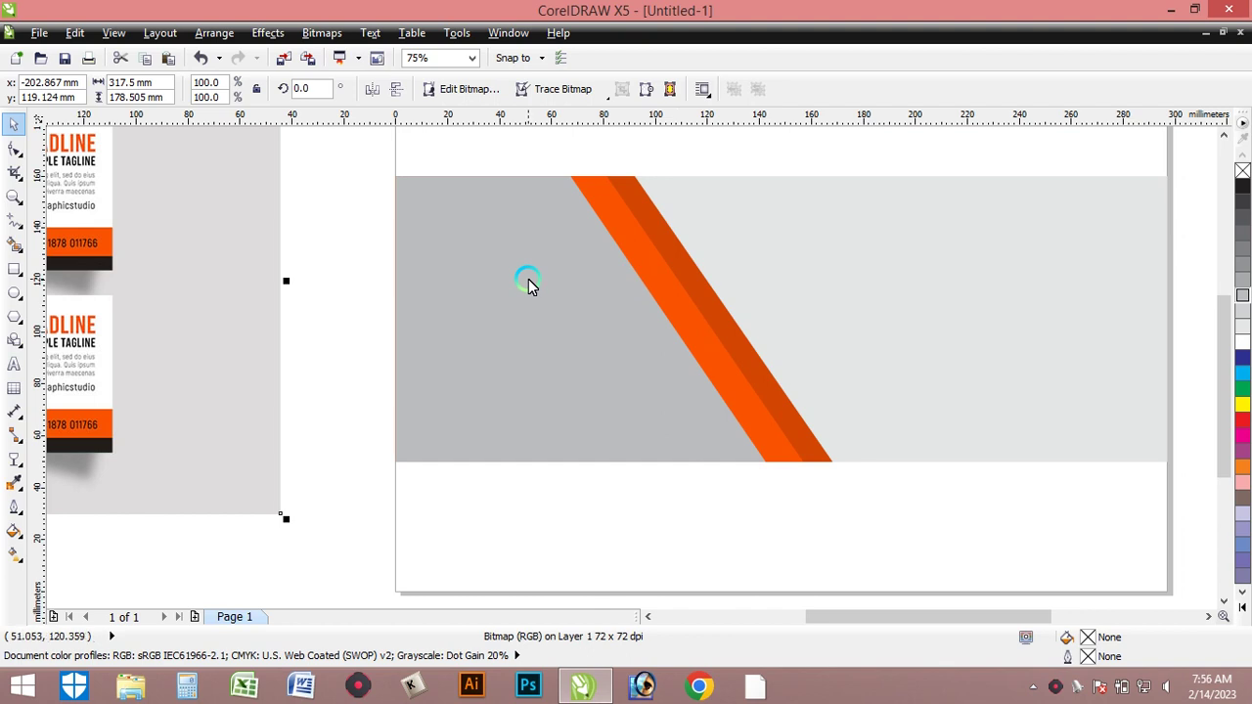
scroll(551, 279, down, 1)
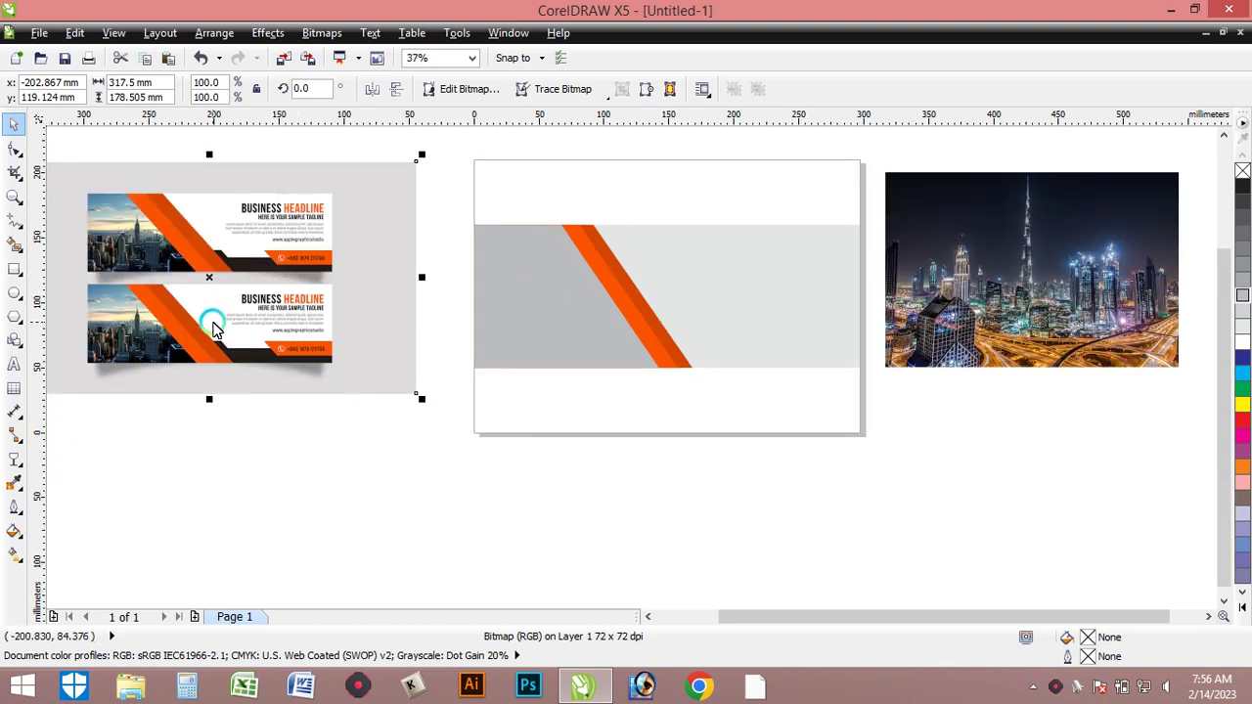
click(516, 323)
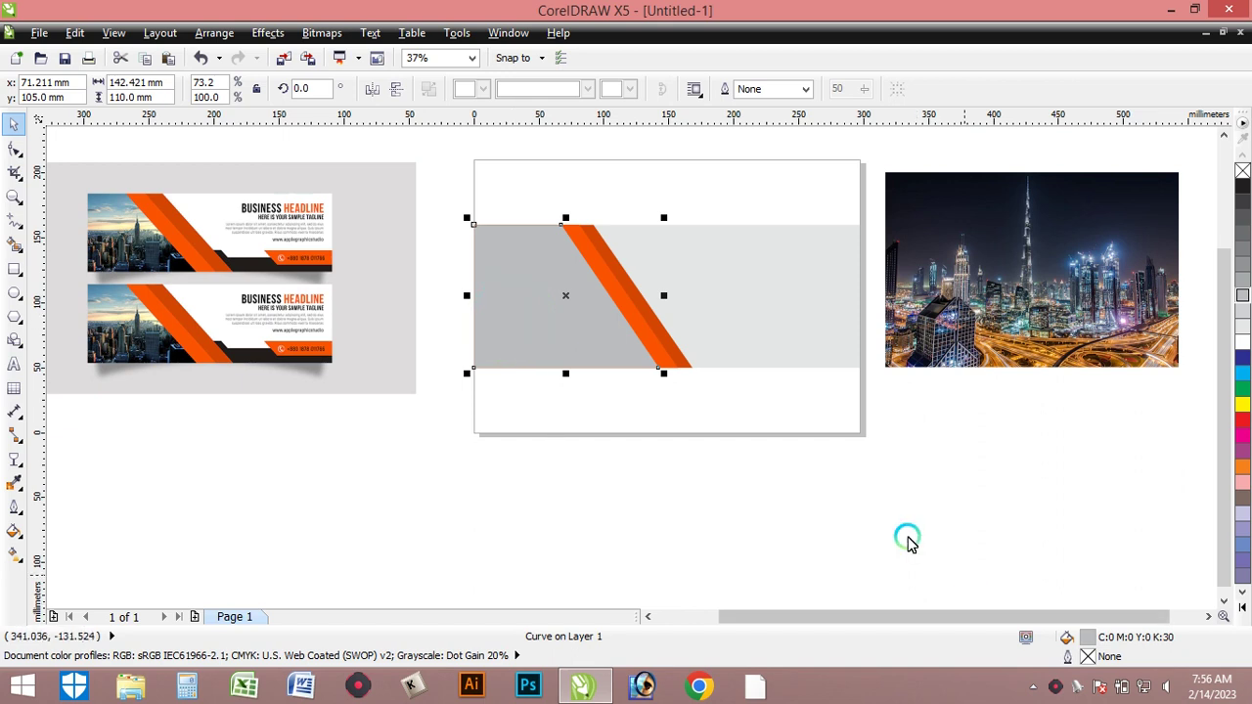
click(796, 534)
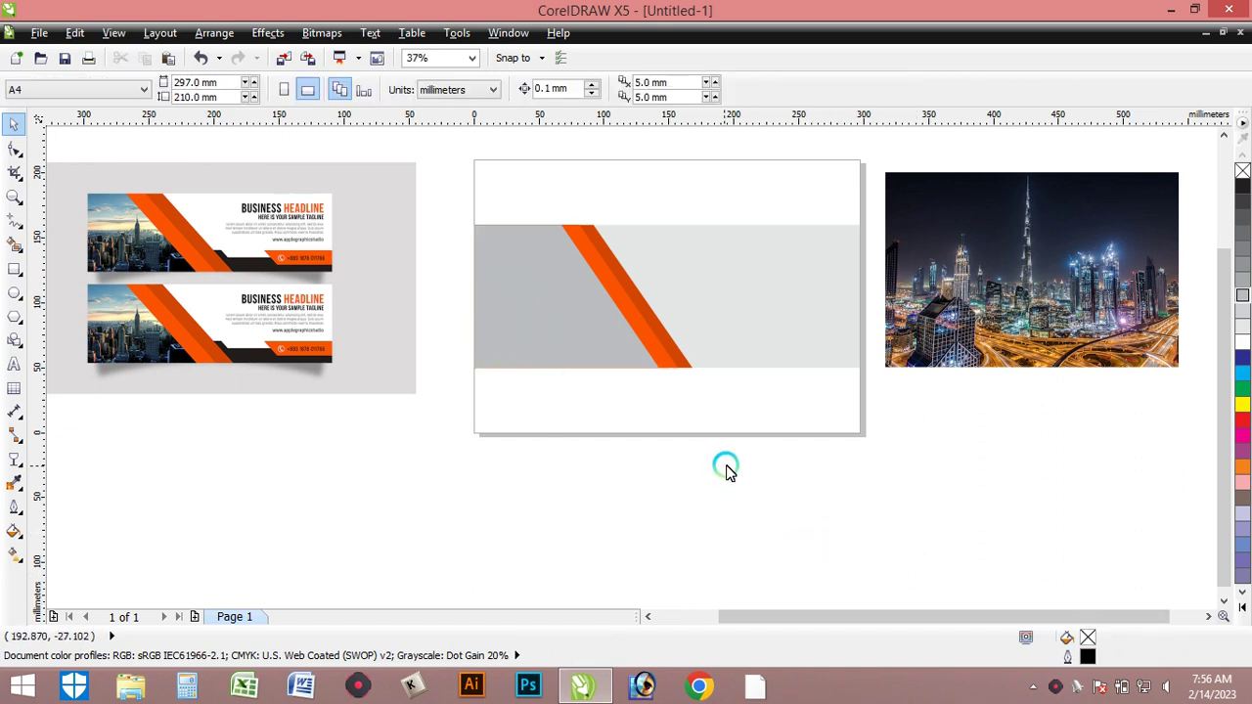
Draw a rectangle about 151 × 16 mm along the banner's lower right edge and fill it with the reference's dark bar colour
click(13, 278)
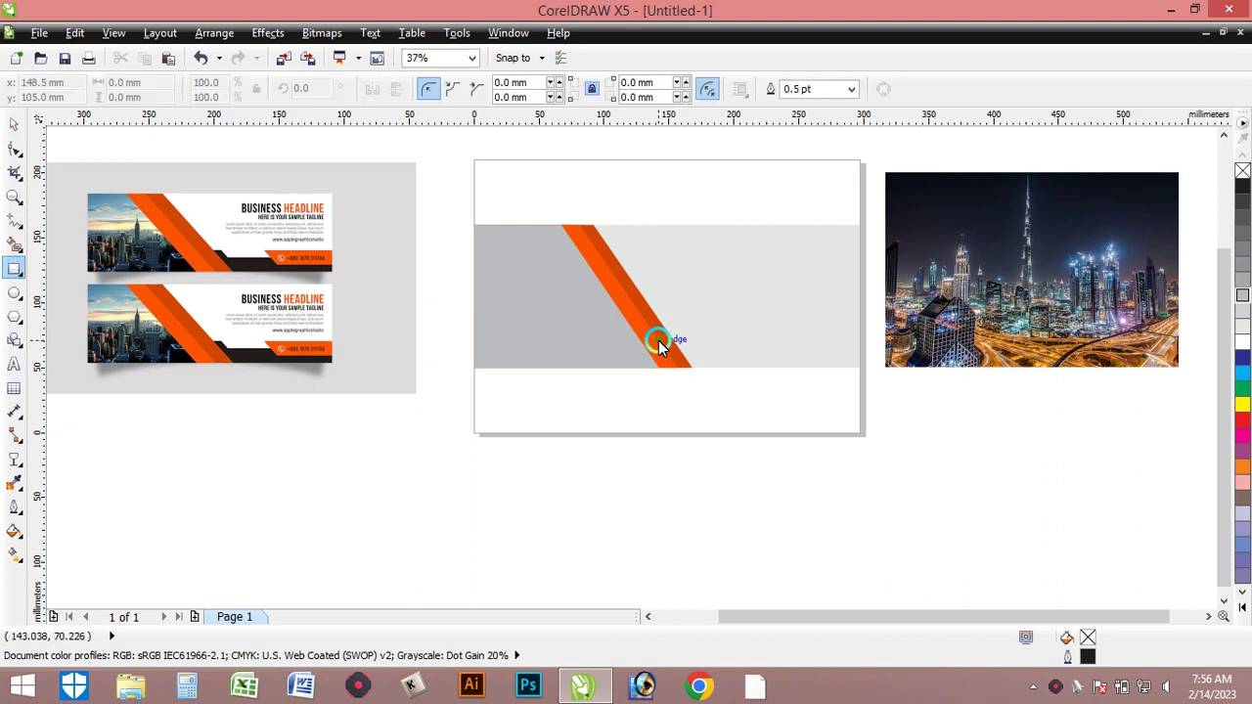
drag(664, 350, 862, 372)
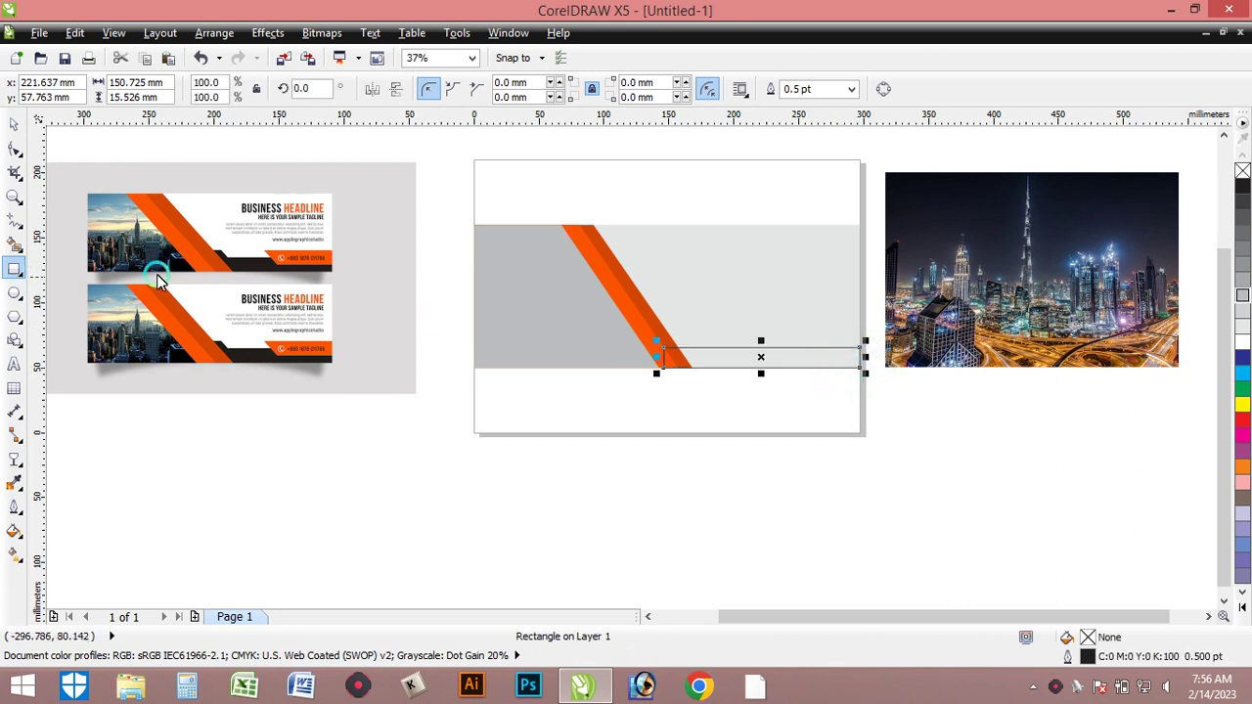
click(14, 481)
click(256, 264)
click(748, 367)
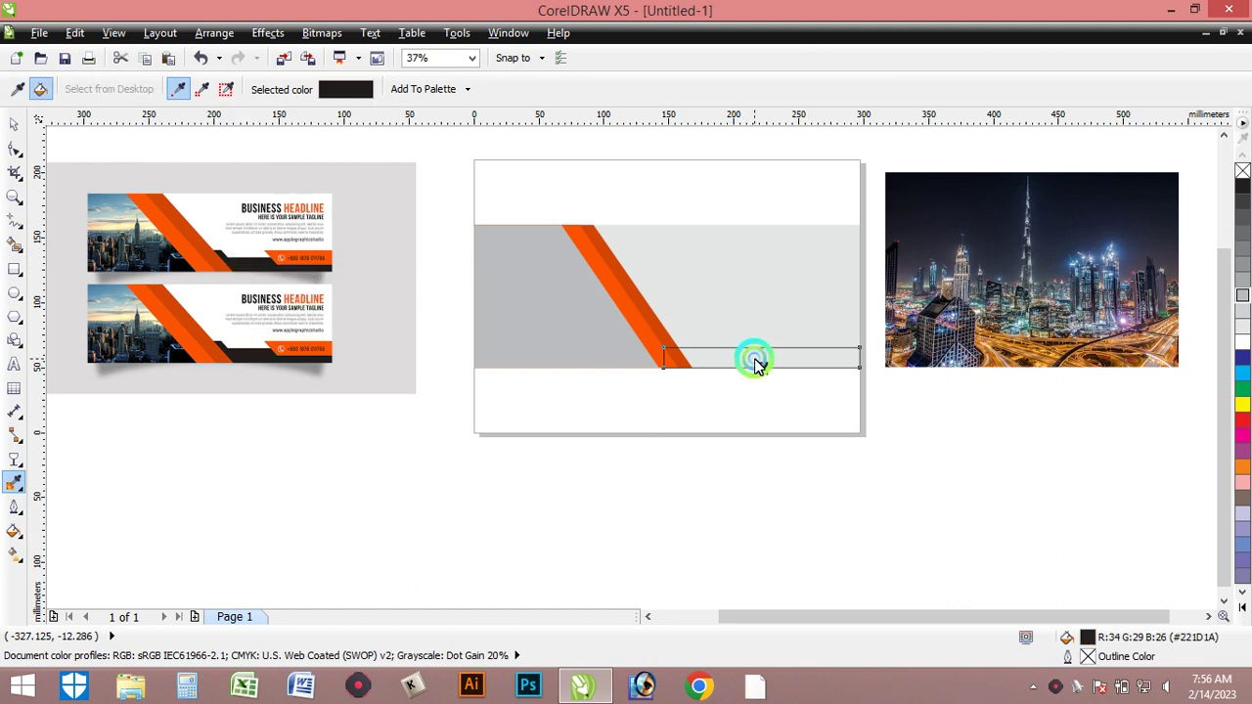
click(10, 127)
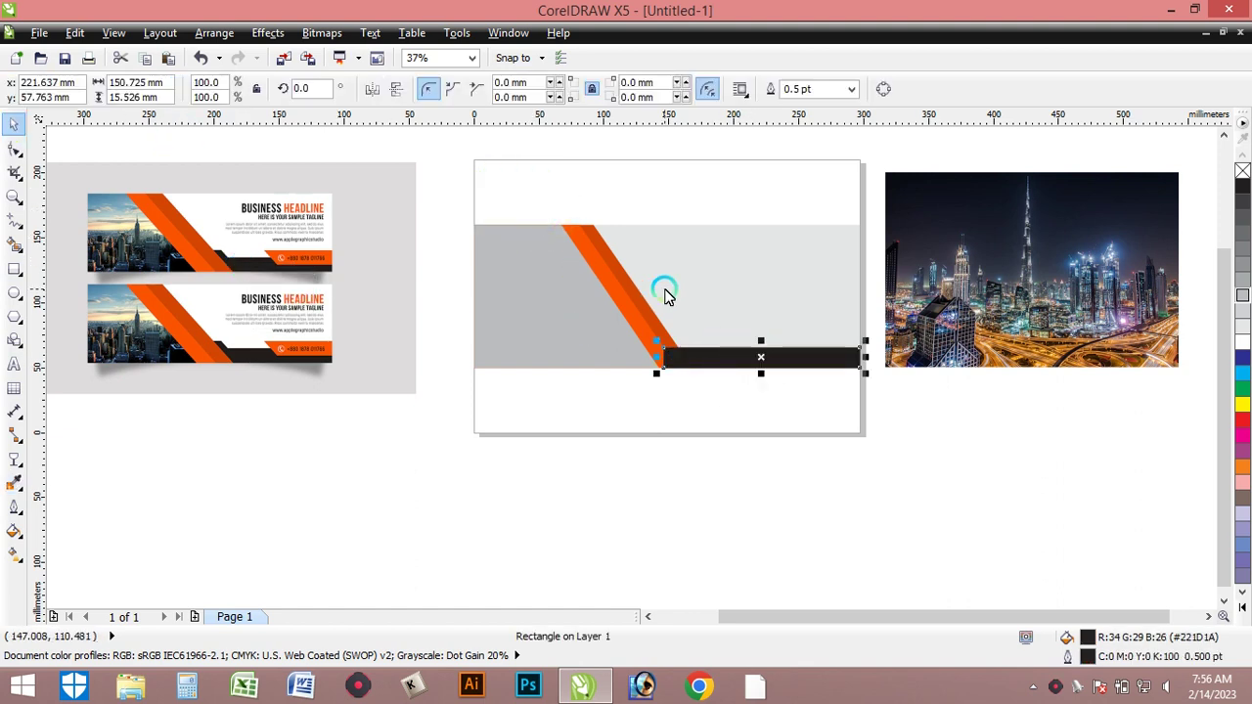
Change the dark bar's stacking order so it sits behind the orange diagonal stripes
right_click(727, 354)
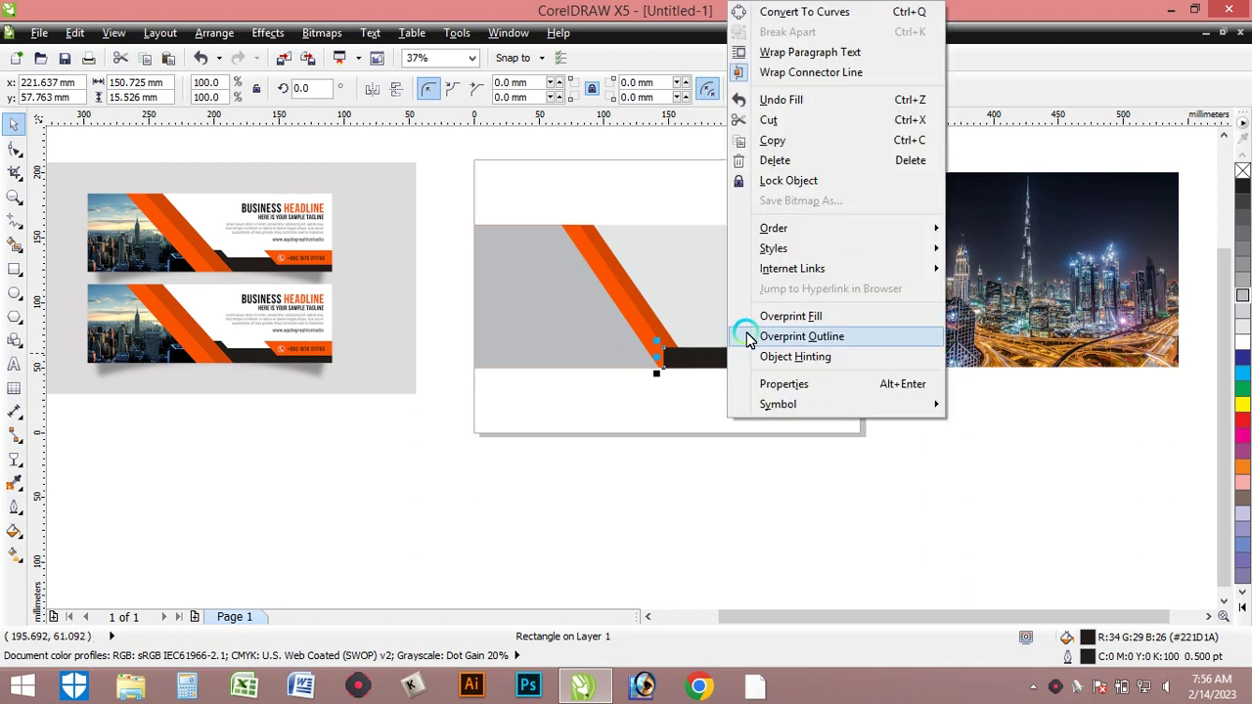
mouse_move(849, 234)
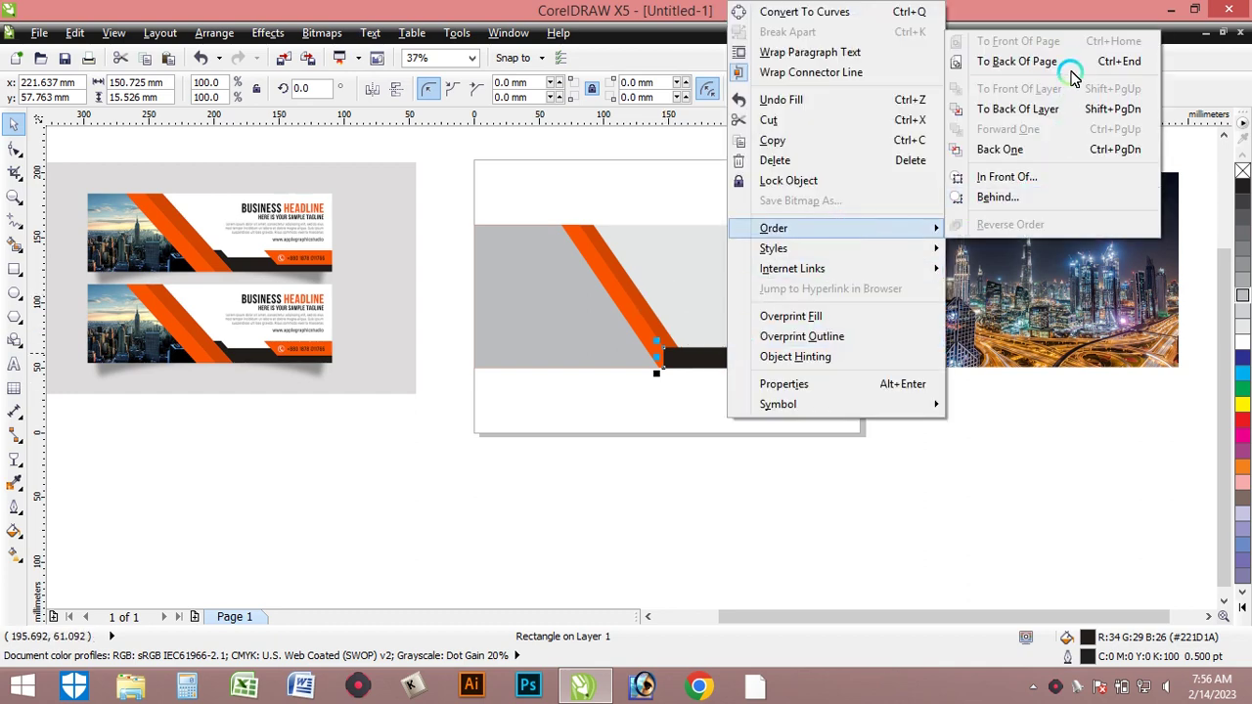
click(1018, 61)
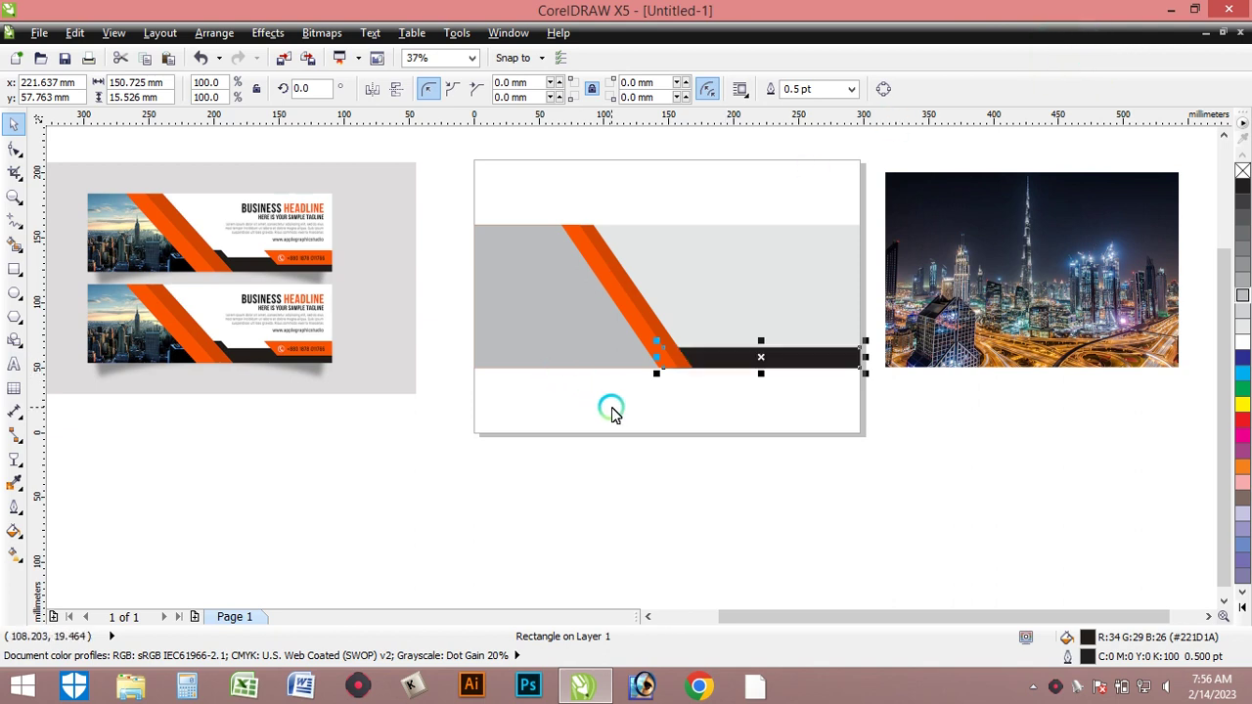
click(894, 494)
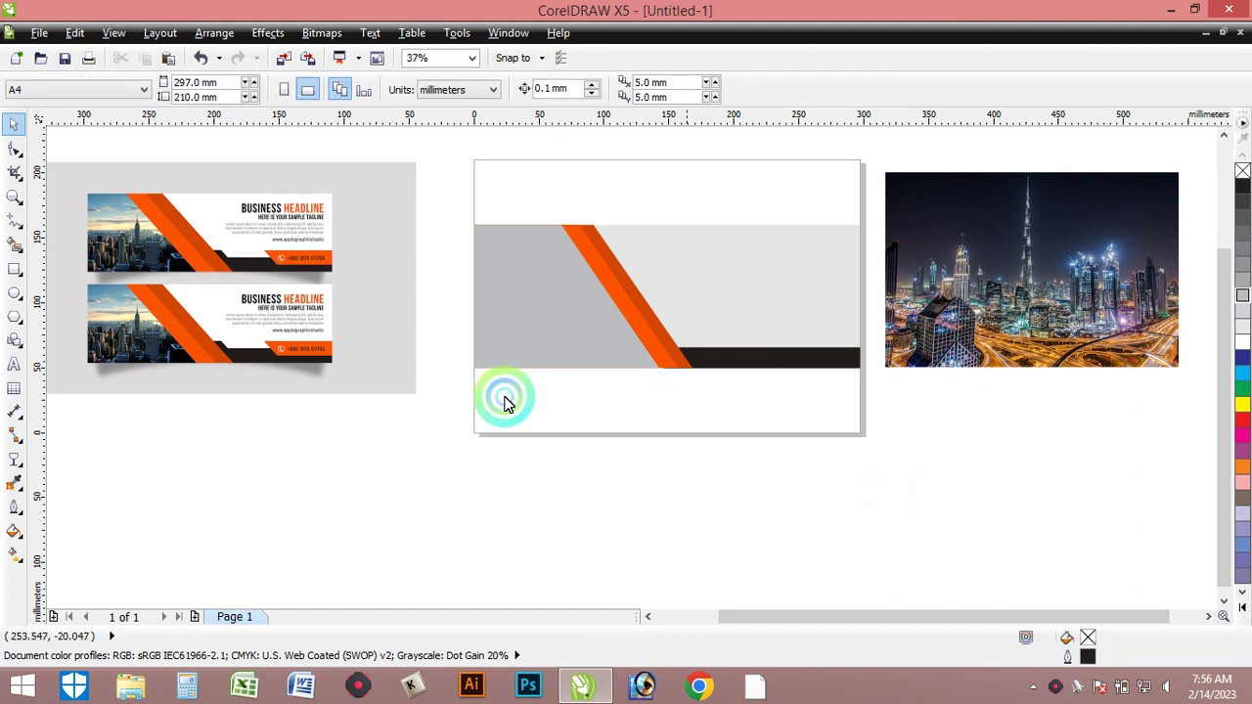
Duplicate the dark bar and place the copy resting on its upper edge, shifted about 127 mm to the left behind the stripes
click(741, 360)
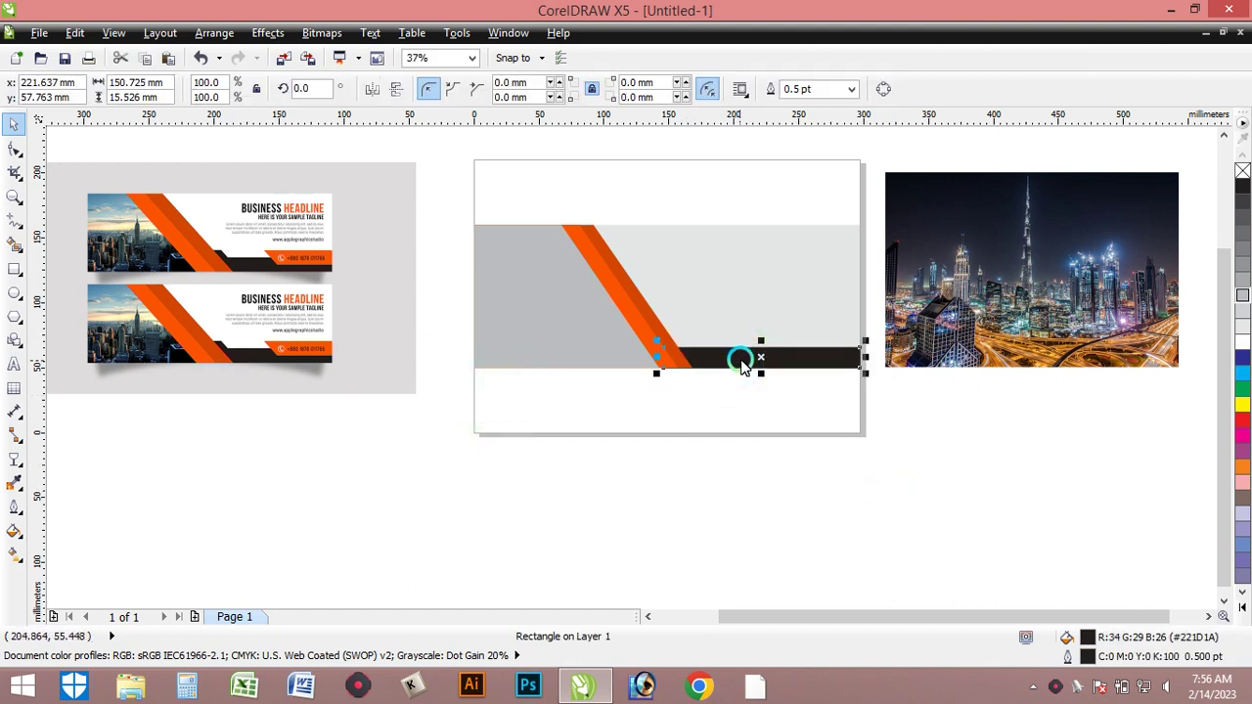
drag(741, 362, 577, 340)
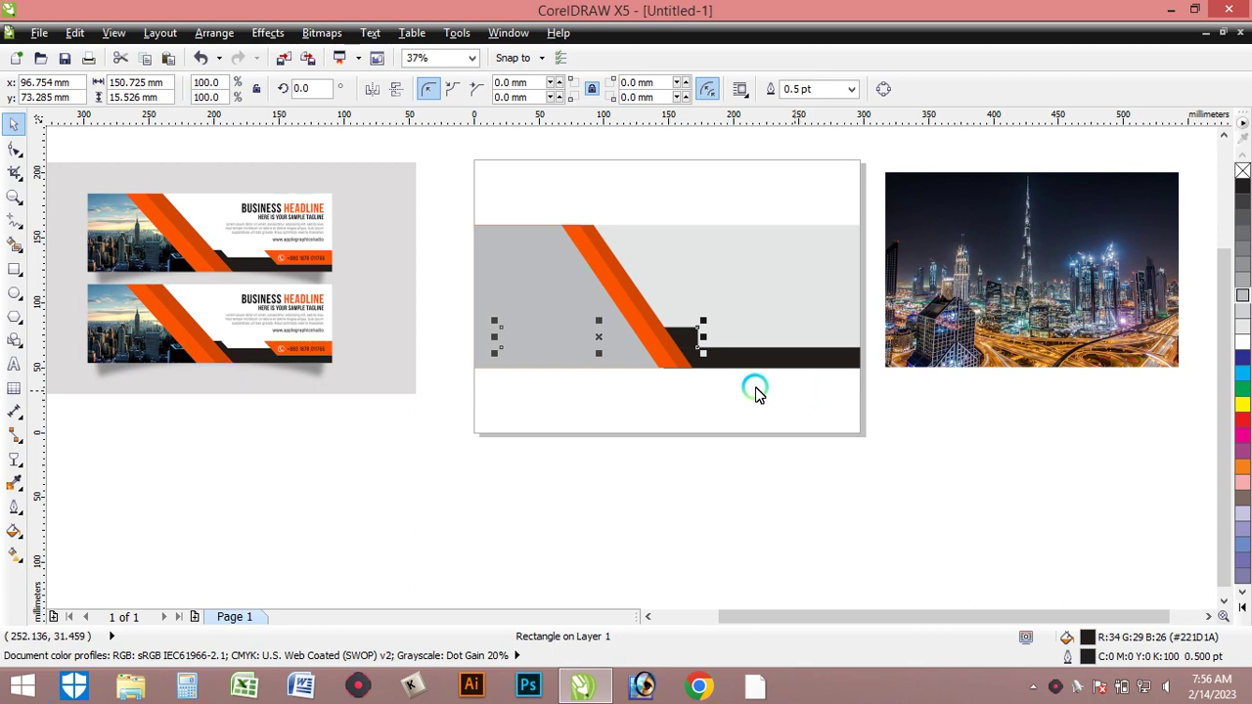
scroll(721, 357, up, 2)
scroll(722, 358, down, 2)
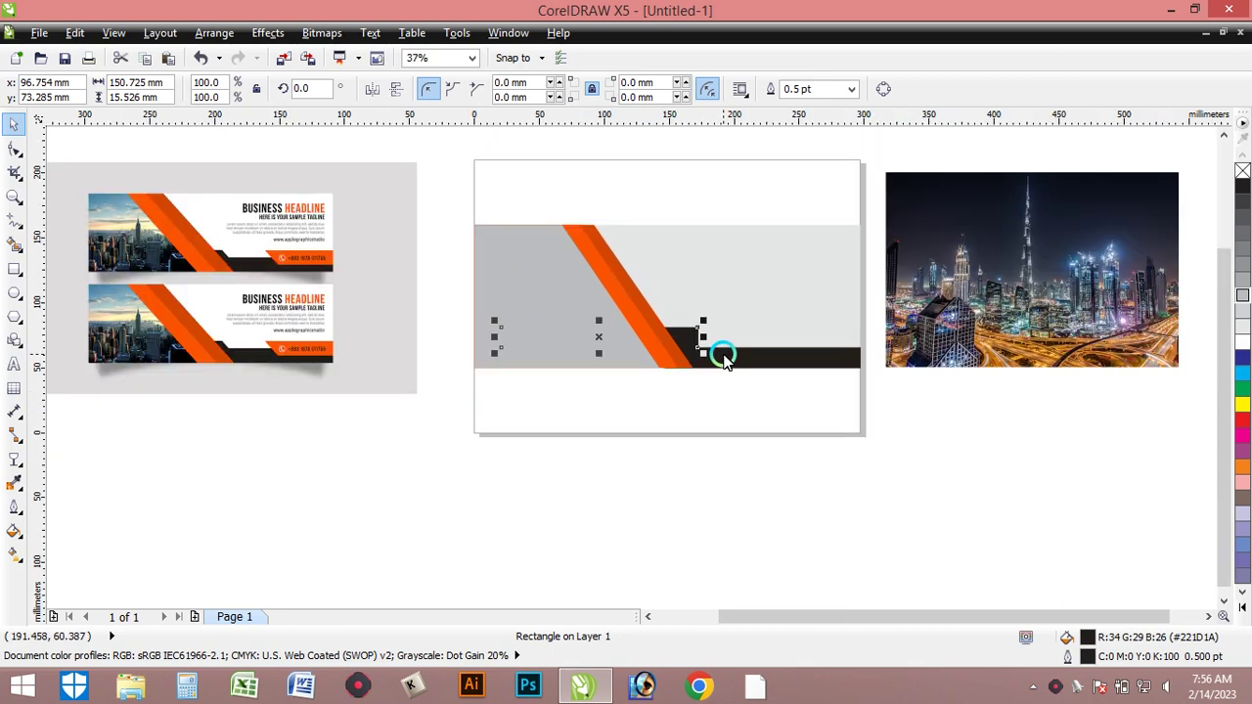
scroll(722, 358, up, 4)
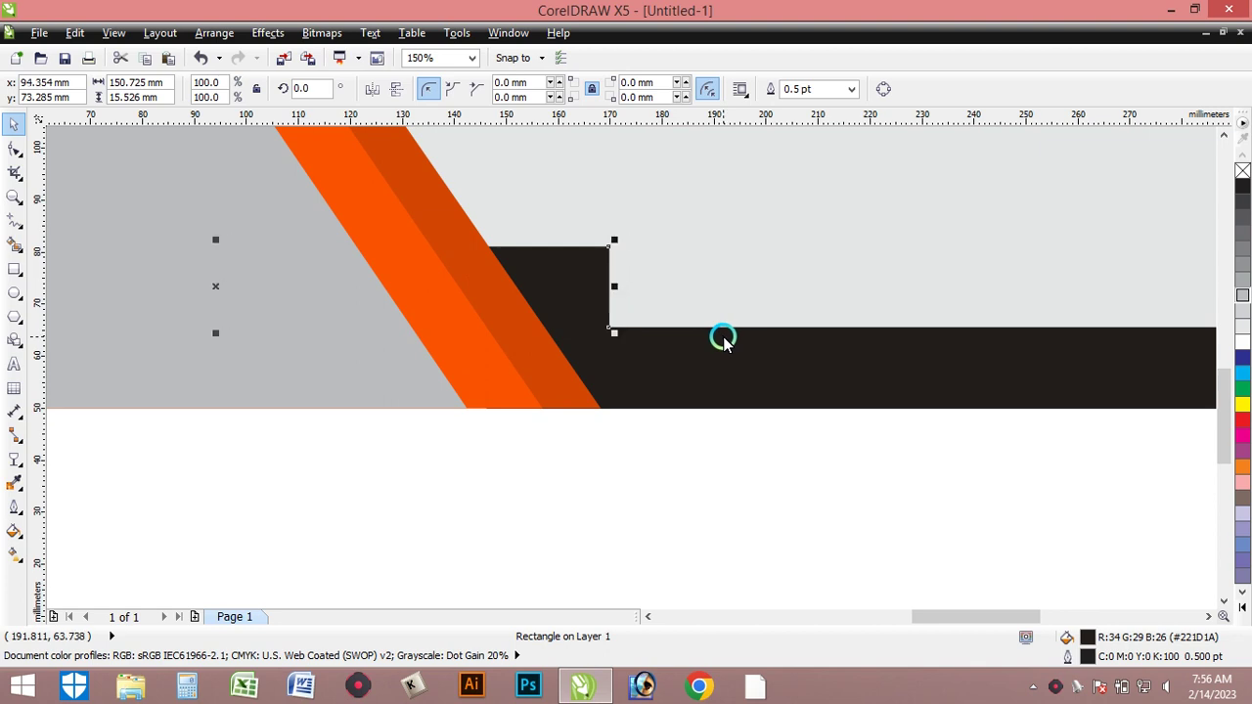
click(15, 147)
click(607, 246)
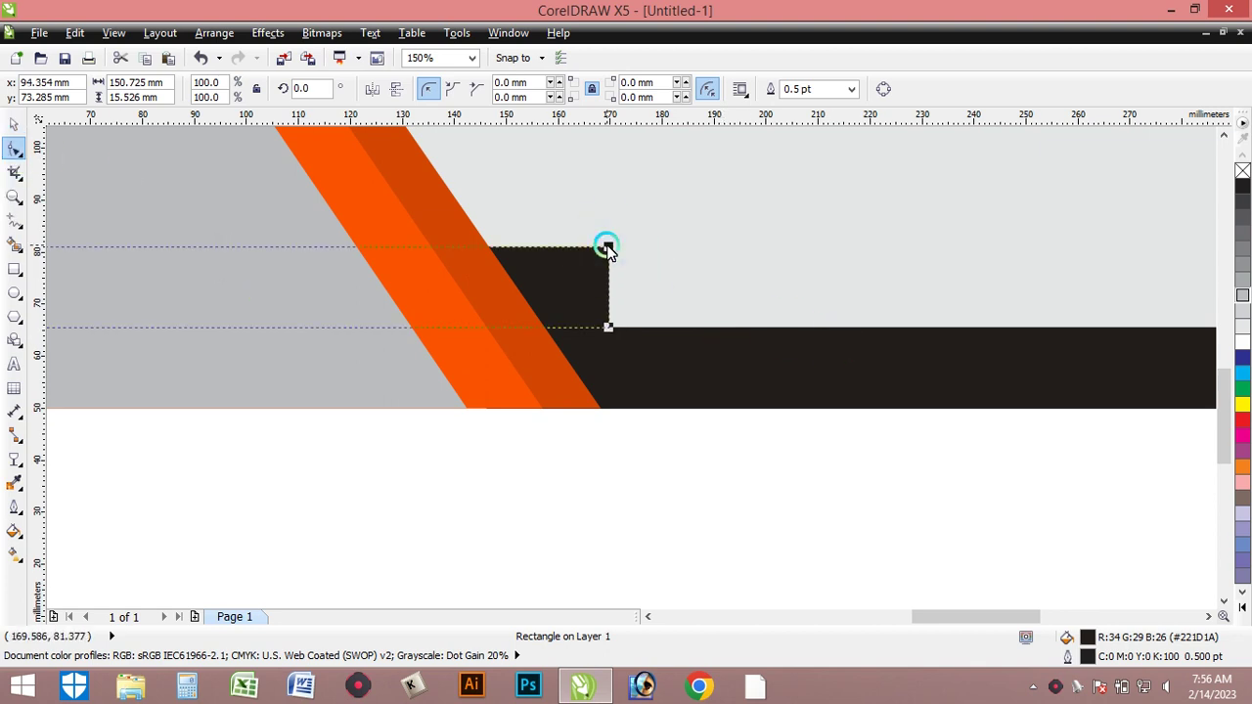
drag(607, 247, 574, 249)
key(ctrl+z)
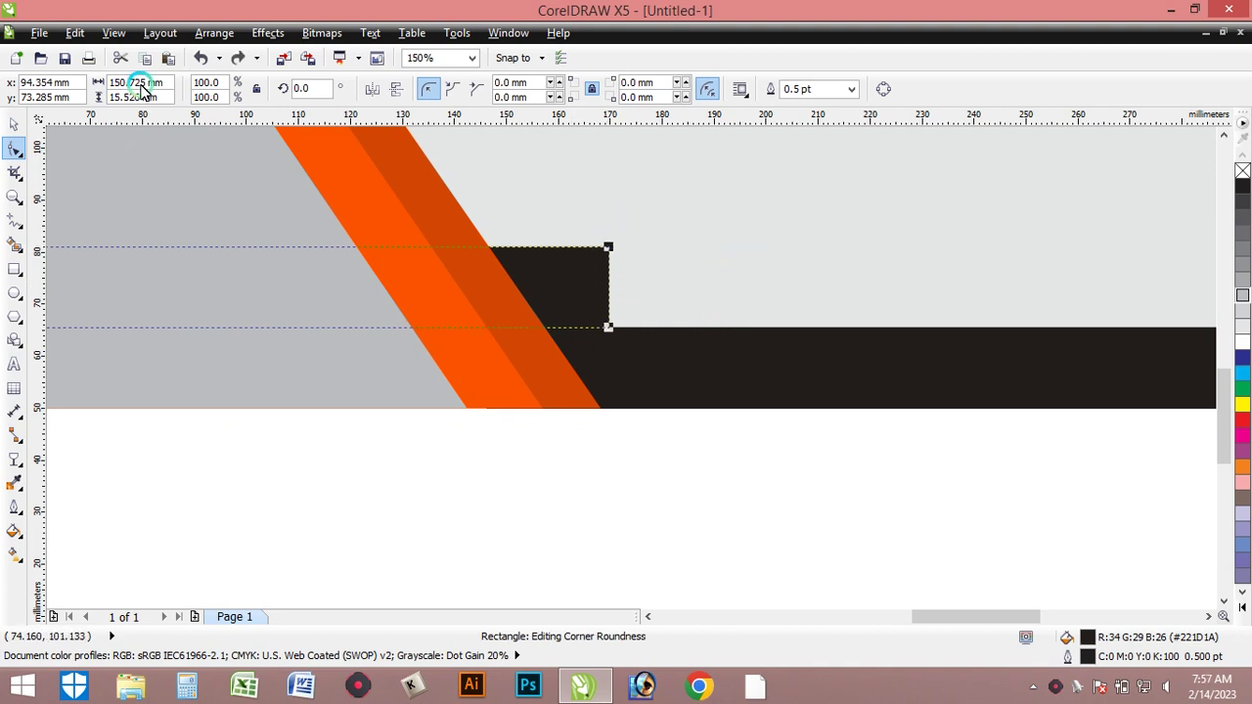
Convert the upper dark bar to curves and move its top-right node about 10 mm left to slant that end
click(207, 32)
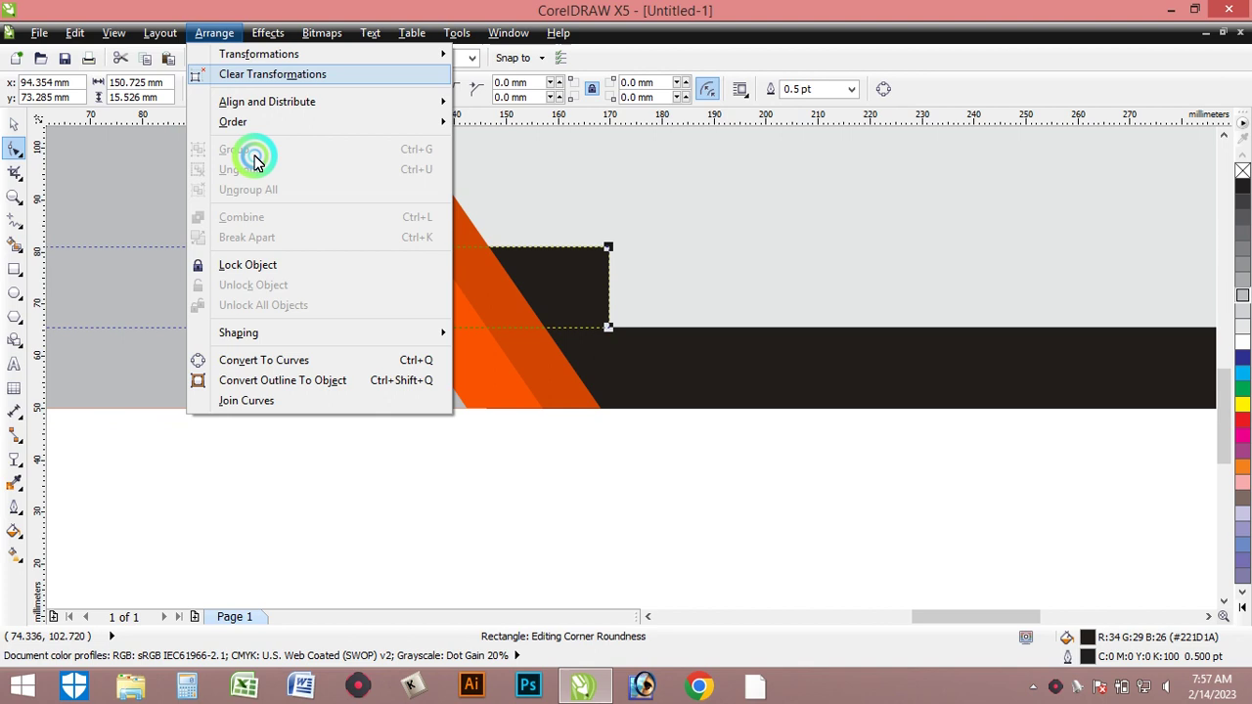
click(261, 360)
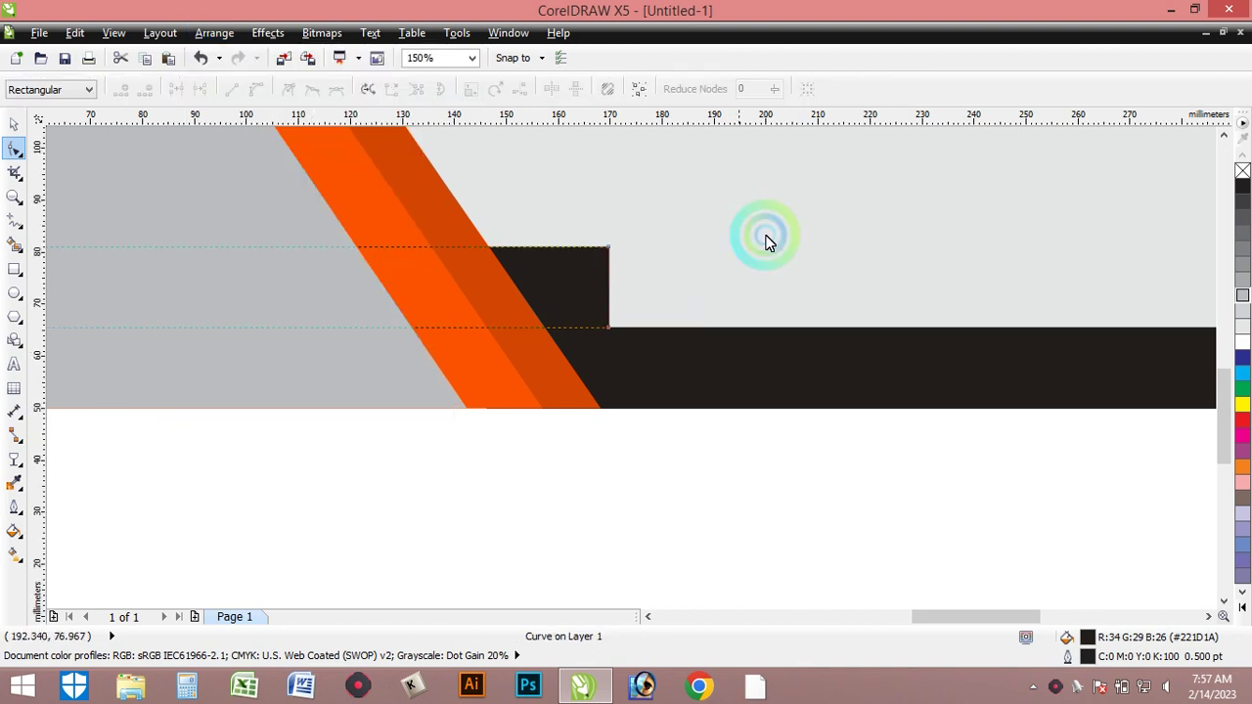
click(607, 248)
drag(607, 247, 556, 247)
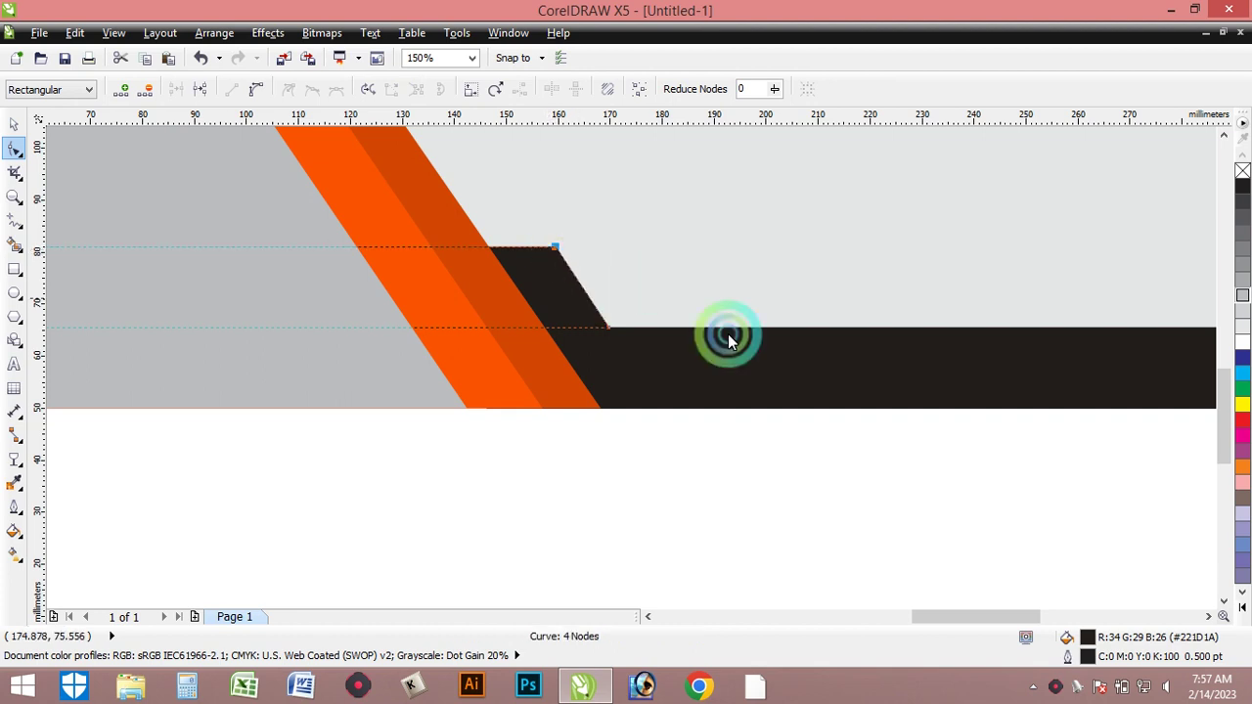
click(701, 501)
click(16, 125)
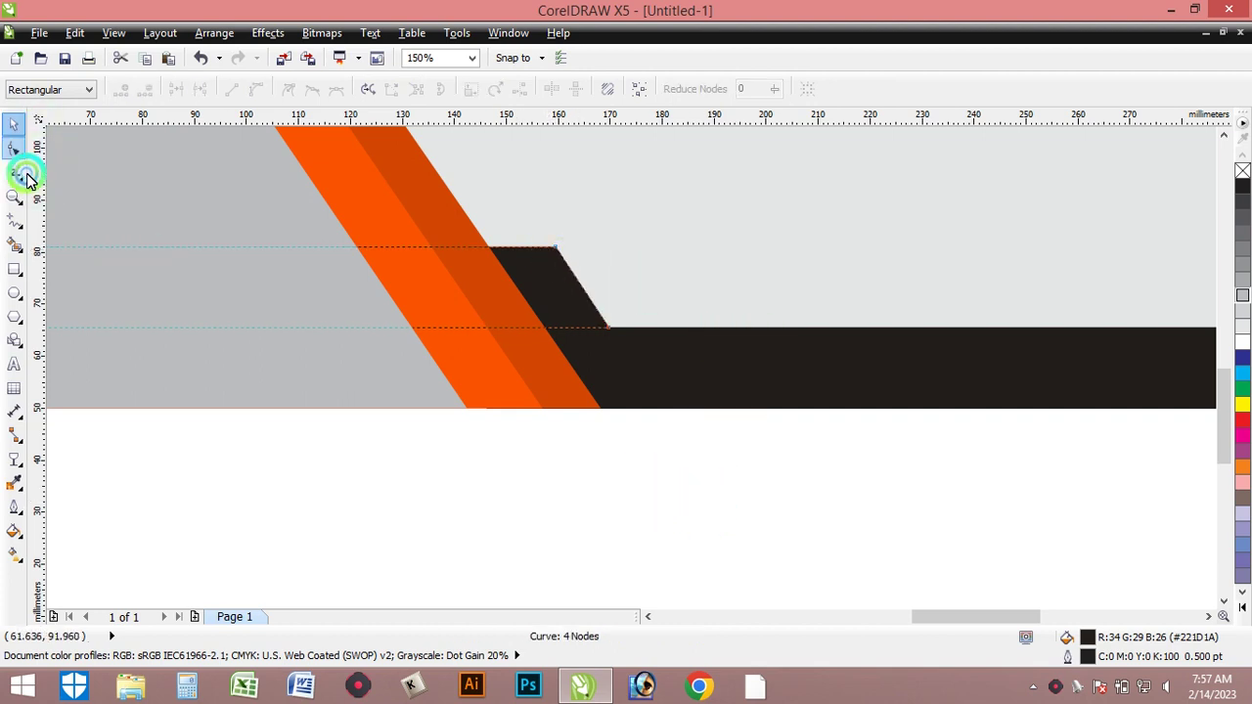
click(630, 533)
Move the upper dark shape's top-right node about 1.2 mm further left to adjust the slant
scroll(630, 534, down, 2)
scroll(630, 533, up, 2)
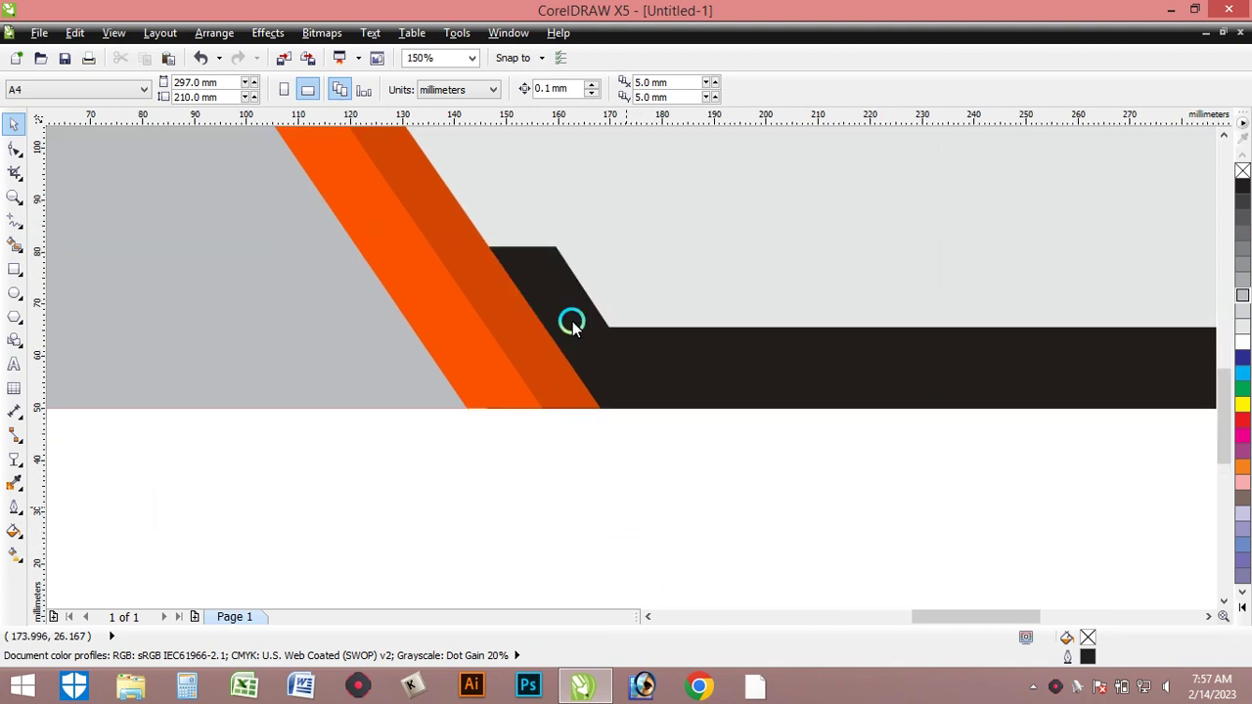
click(559, 274)
click(16, 147)
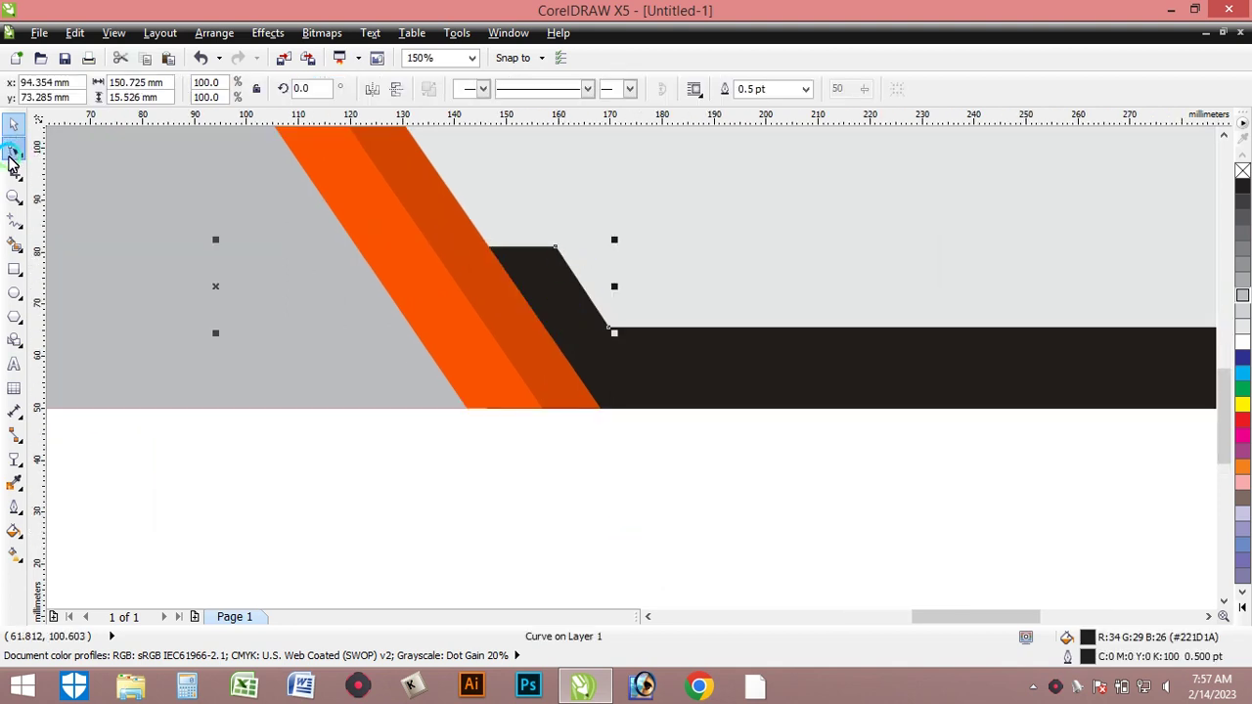
click(551, 247)
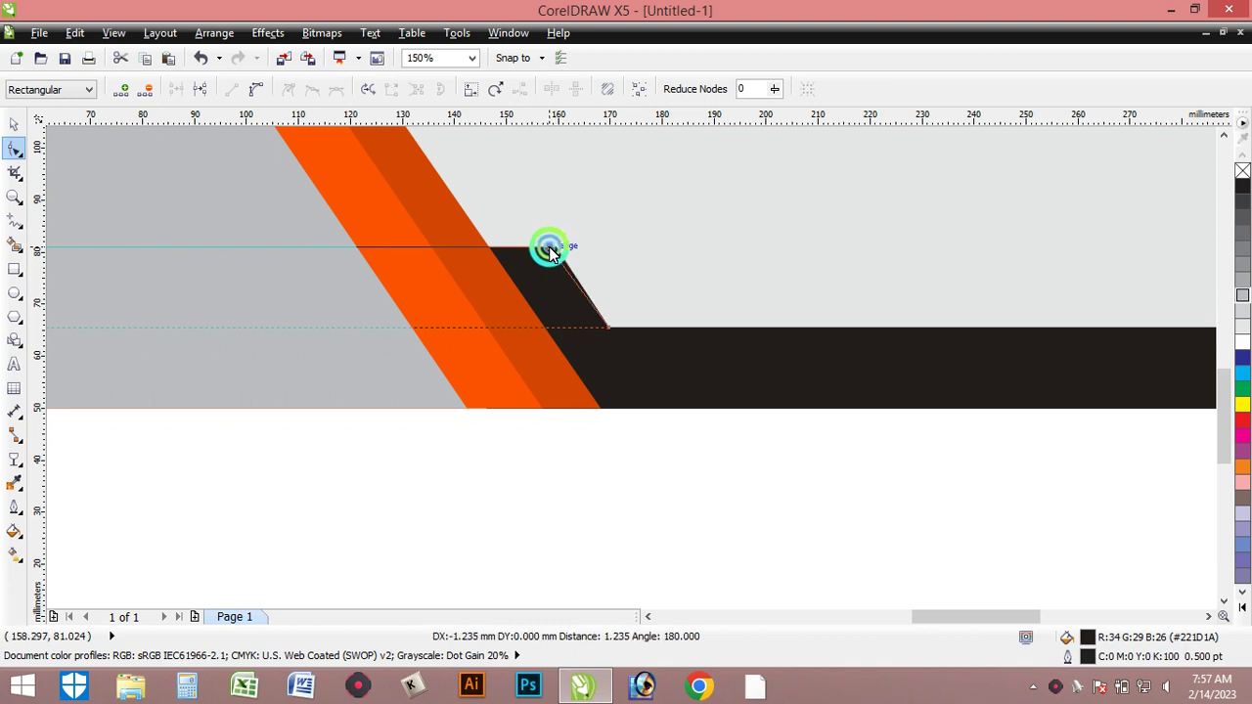
click(545, 450)
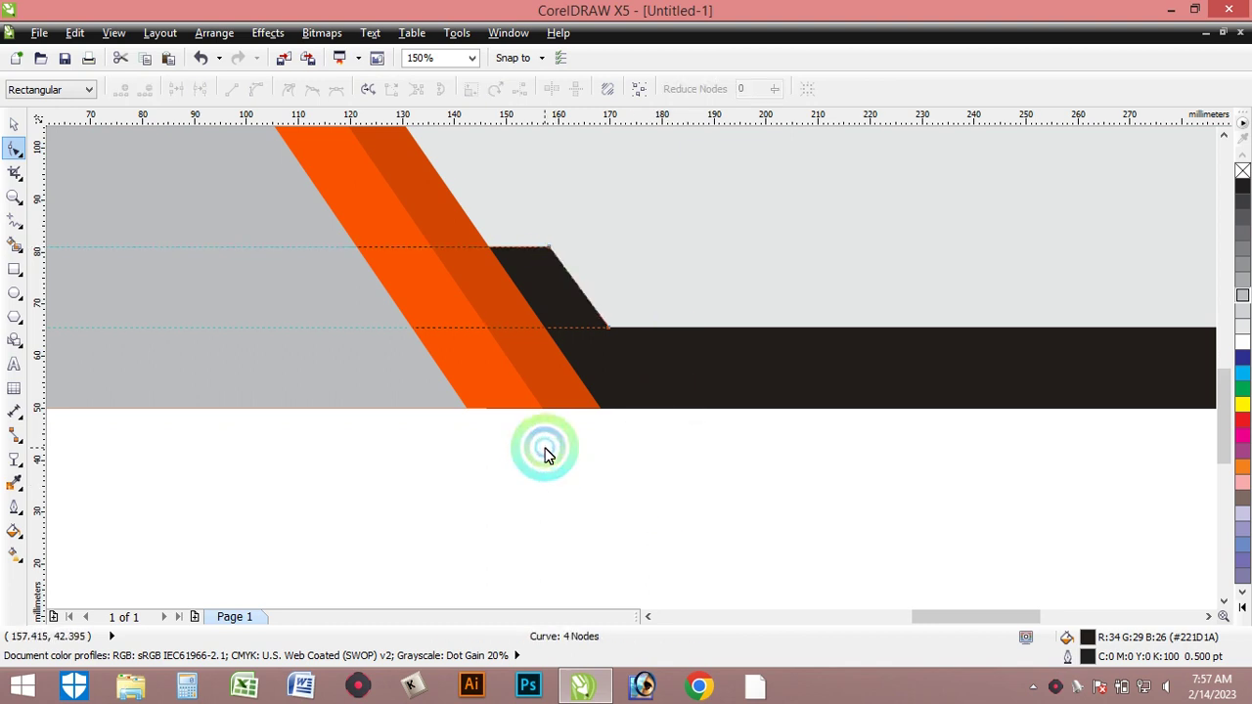
scroll(544, 450, down, 2)
key(space)
click(649, 542)
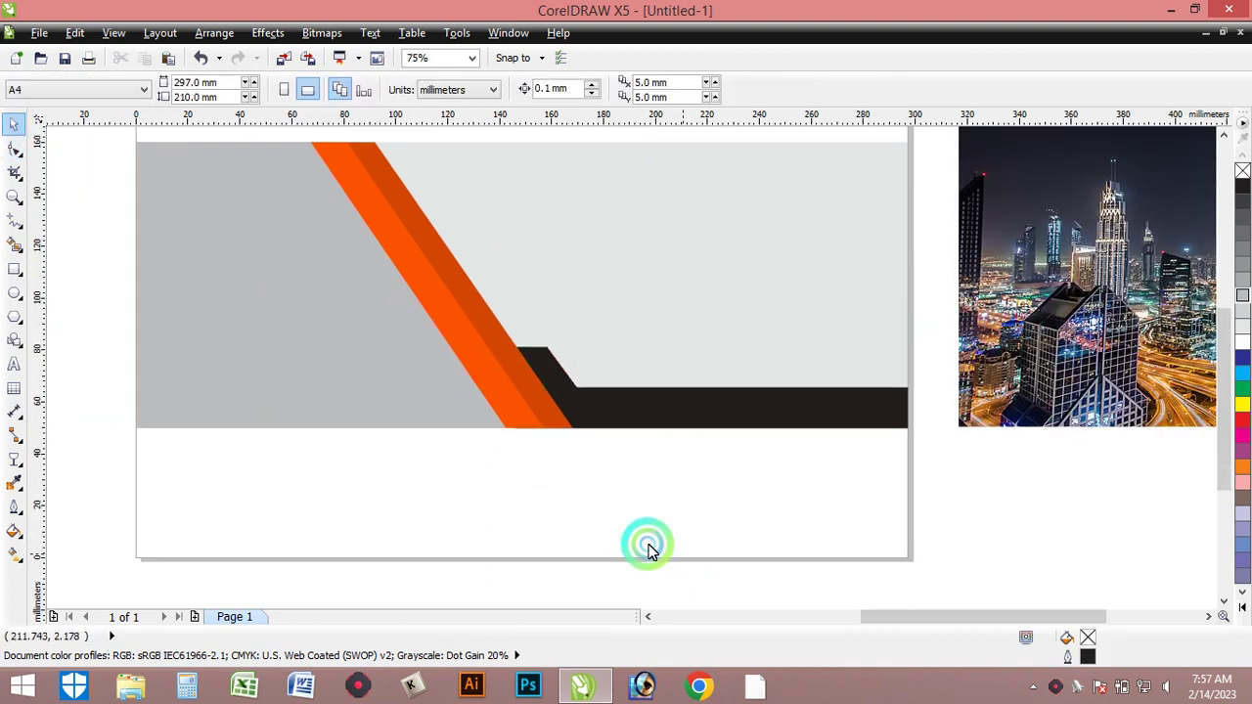
Nudge the upper dark shape about 0.5 mm down onto the lower bar and group the two dark shapes
click(566, 386)
shift+click(674, 405)
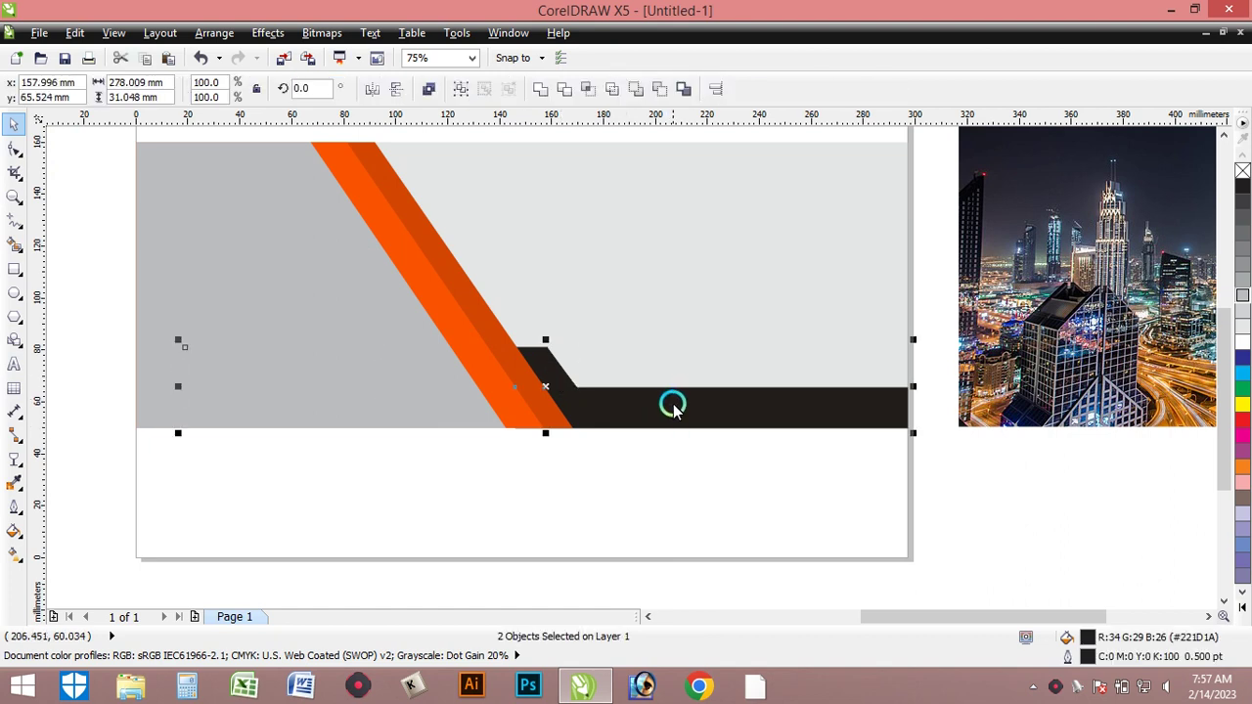
click(685, 518)
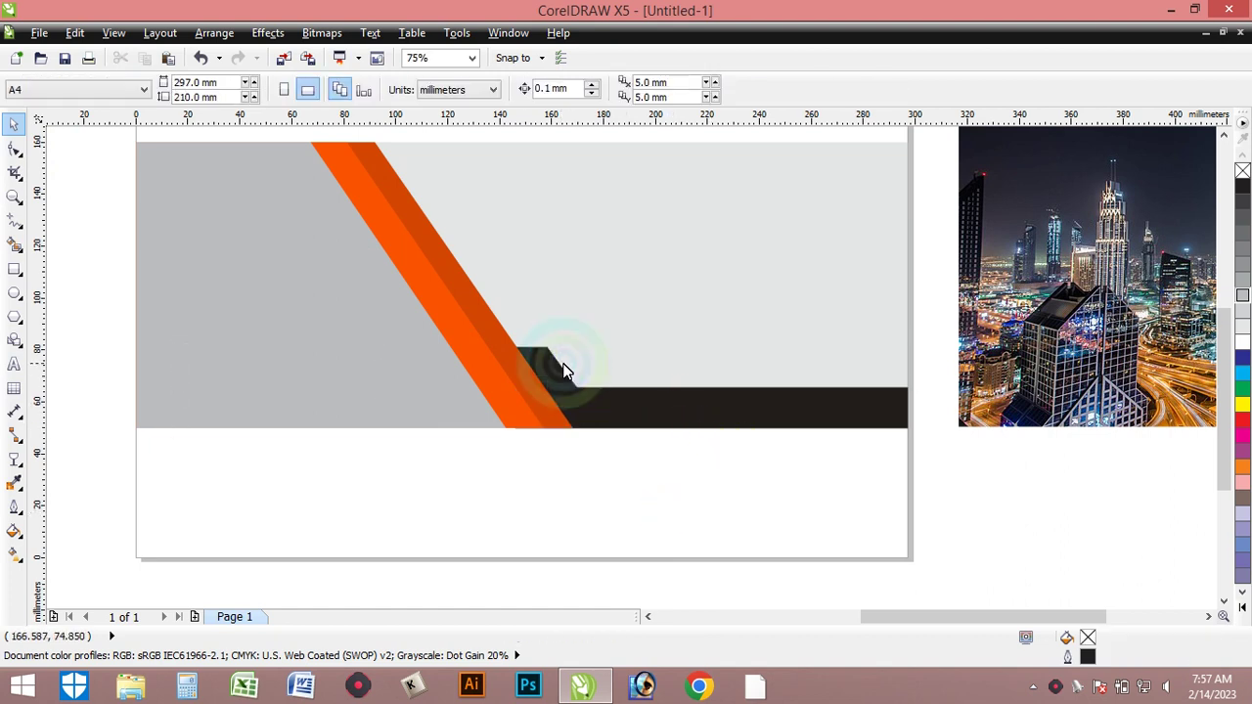
click(563, 370)
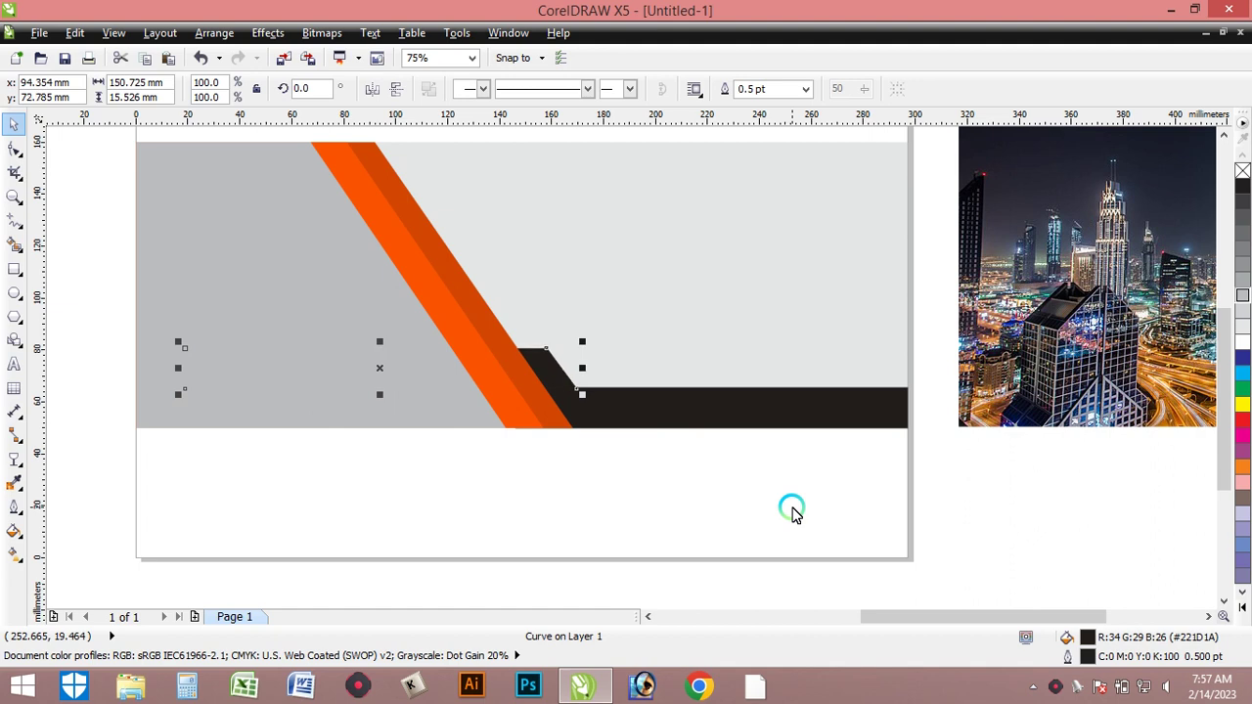
shift+click(741, 419)
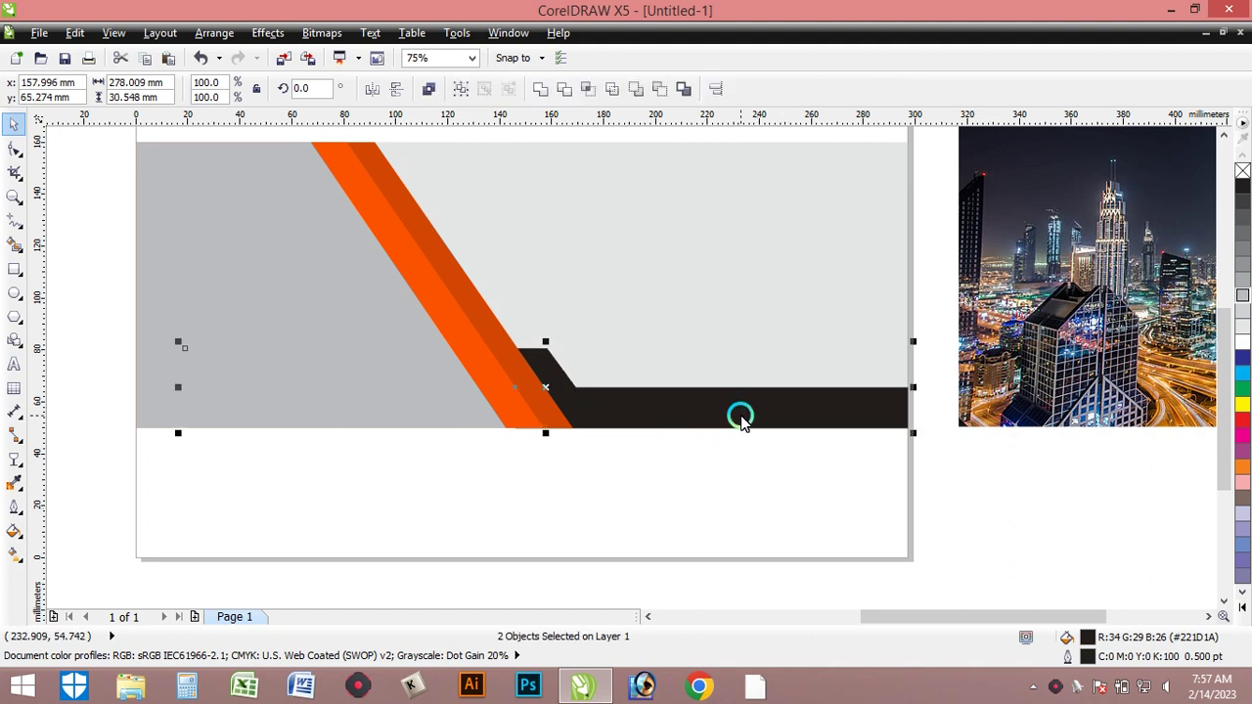
key(ctrl+g)
click(609, 506)
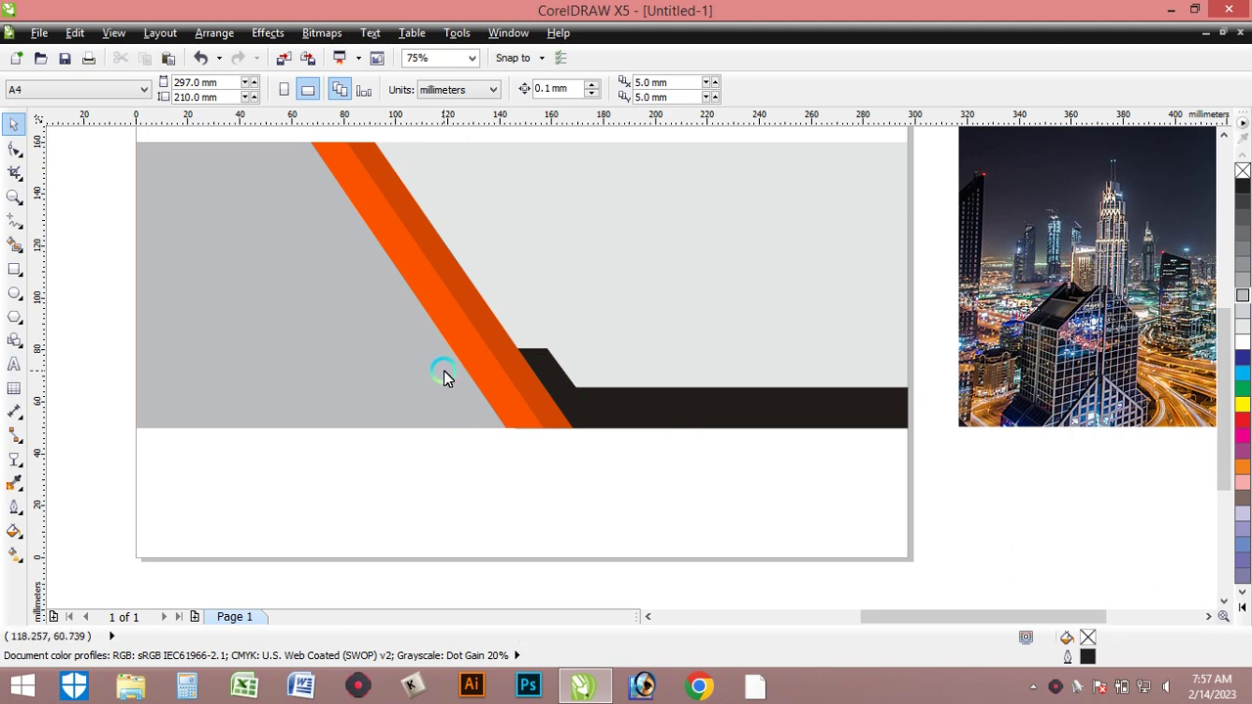
Move the night-city photo over the gray panel's upper part, centred at about X 45 mm, Y 174 mm, and bring it to the front
scroll(447, 369, down, 2)
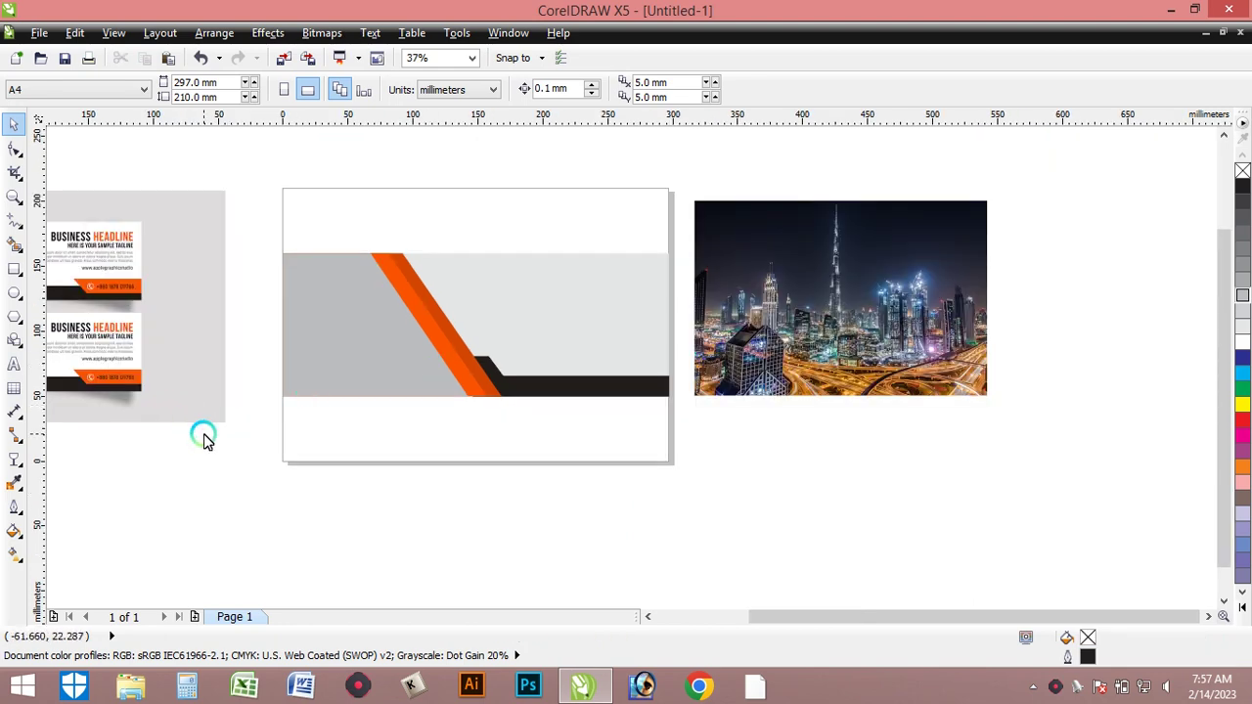
scroll(118, 349, up, 2)
scroll(117, 349, up, 2)
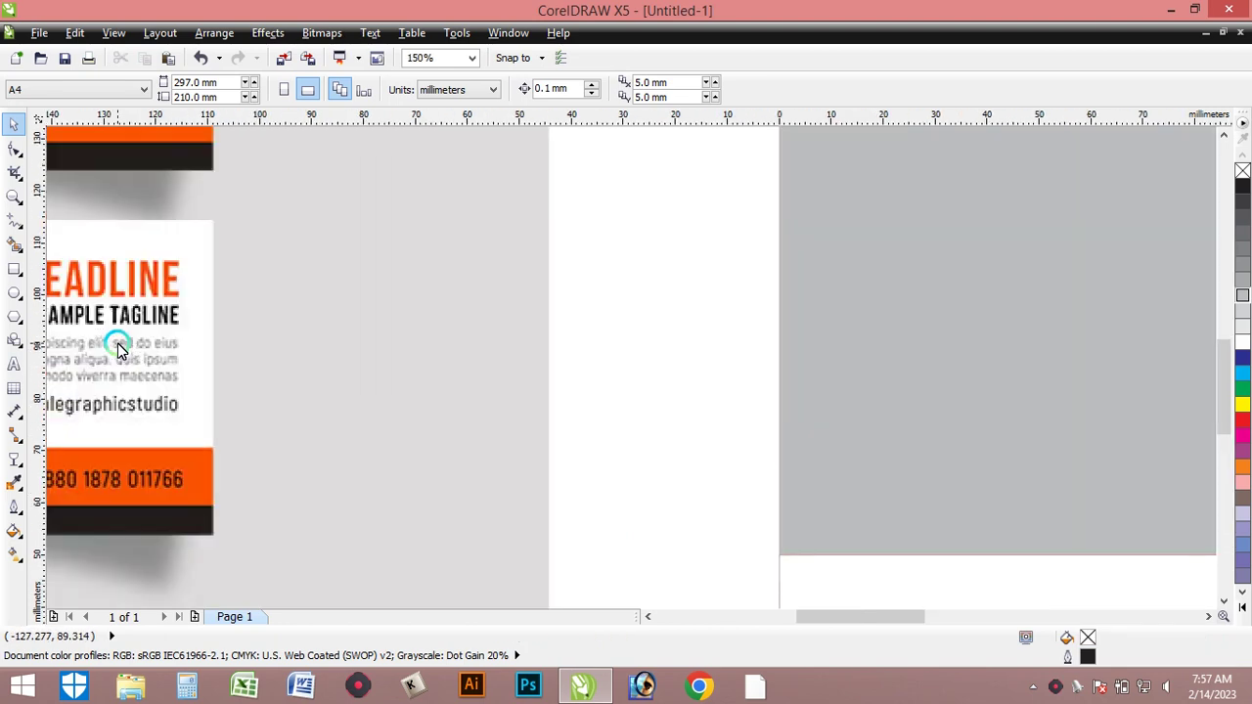
scroll(117, 349, down, 1)
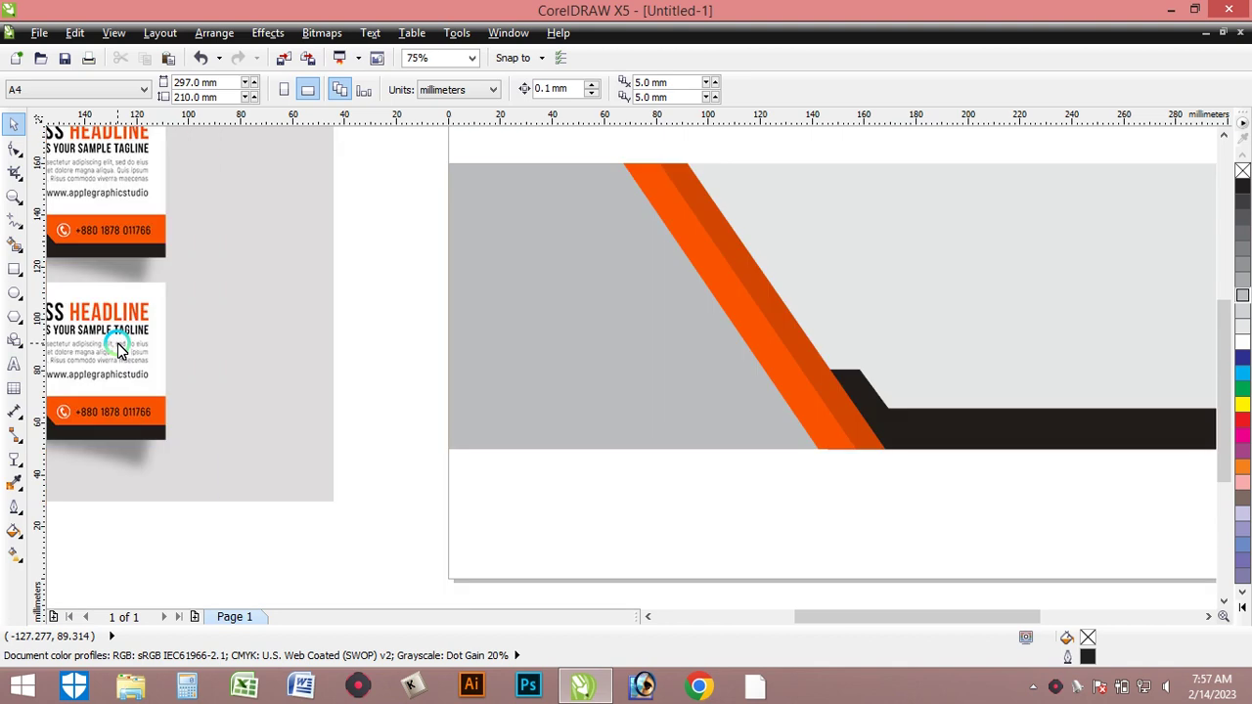
scroll(173, 329, down, 1)
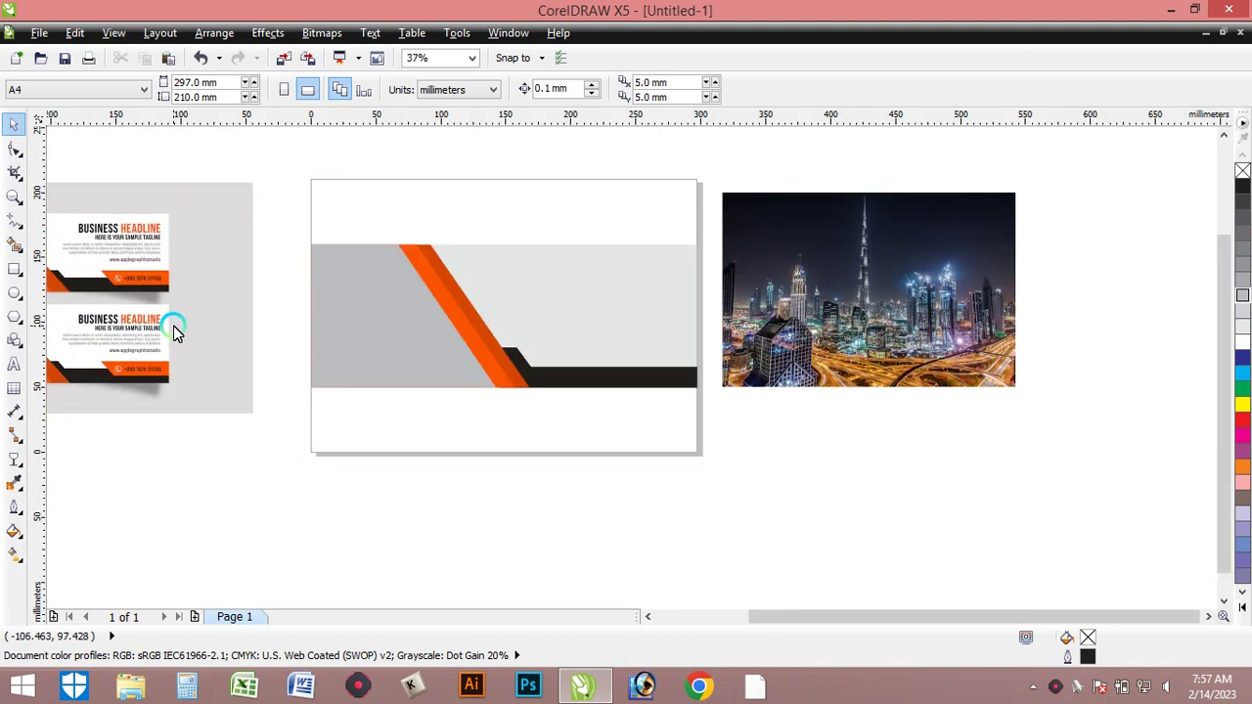
click(382, 344)
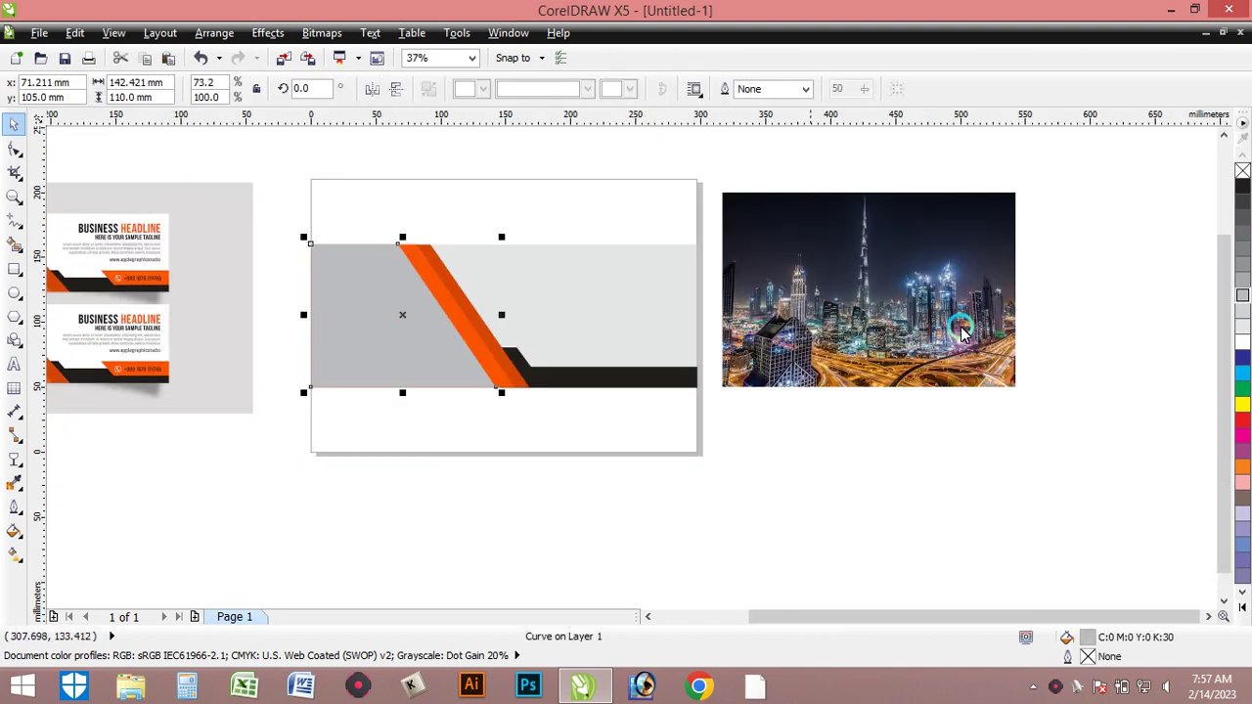
click(929, 323)
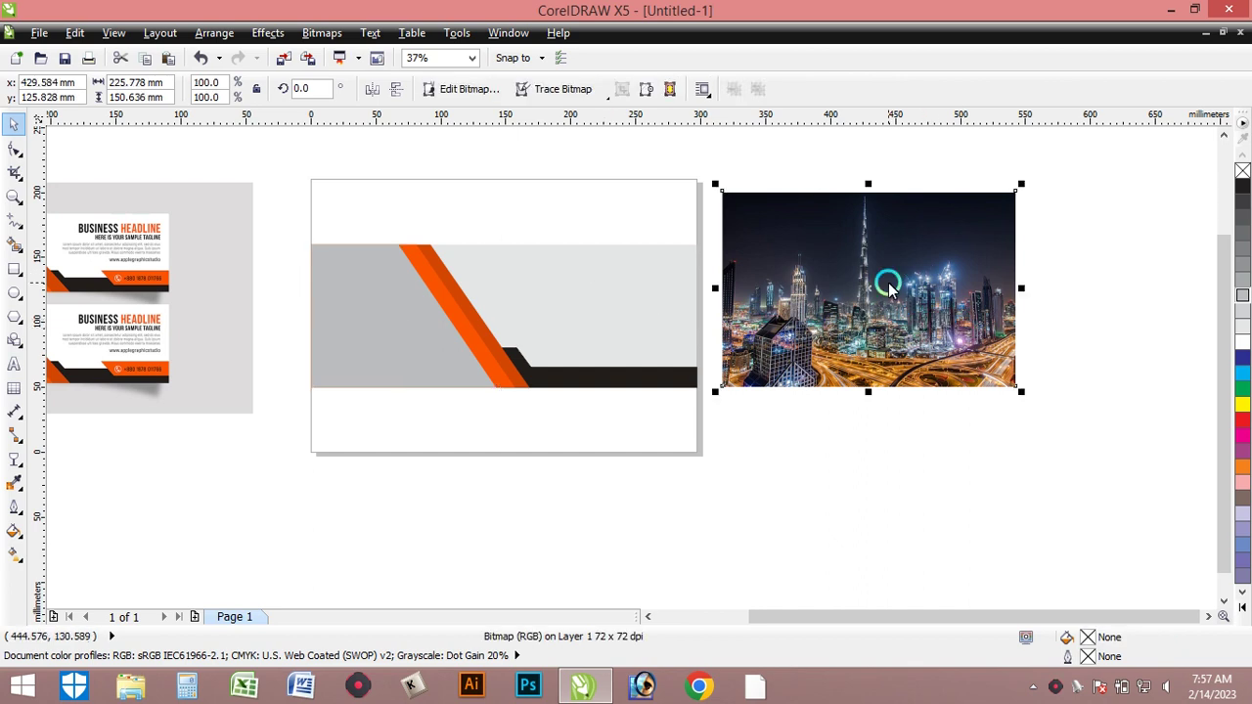
drag(888, 286, 389, 221)
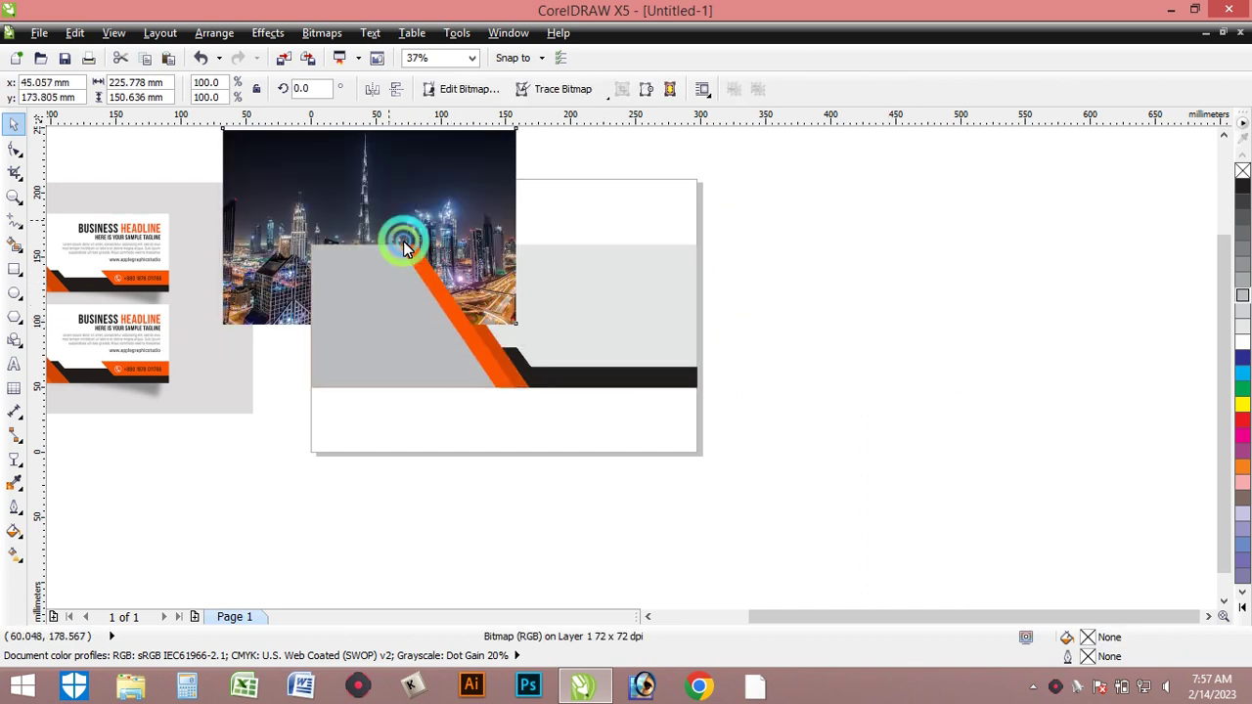
click(447, 278)
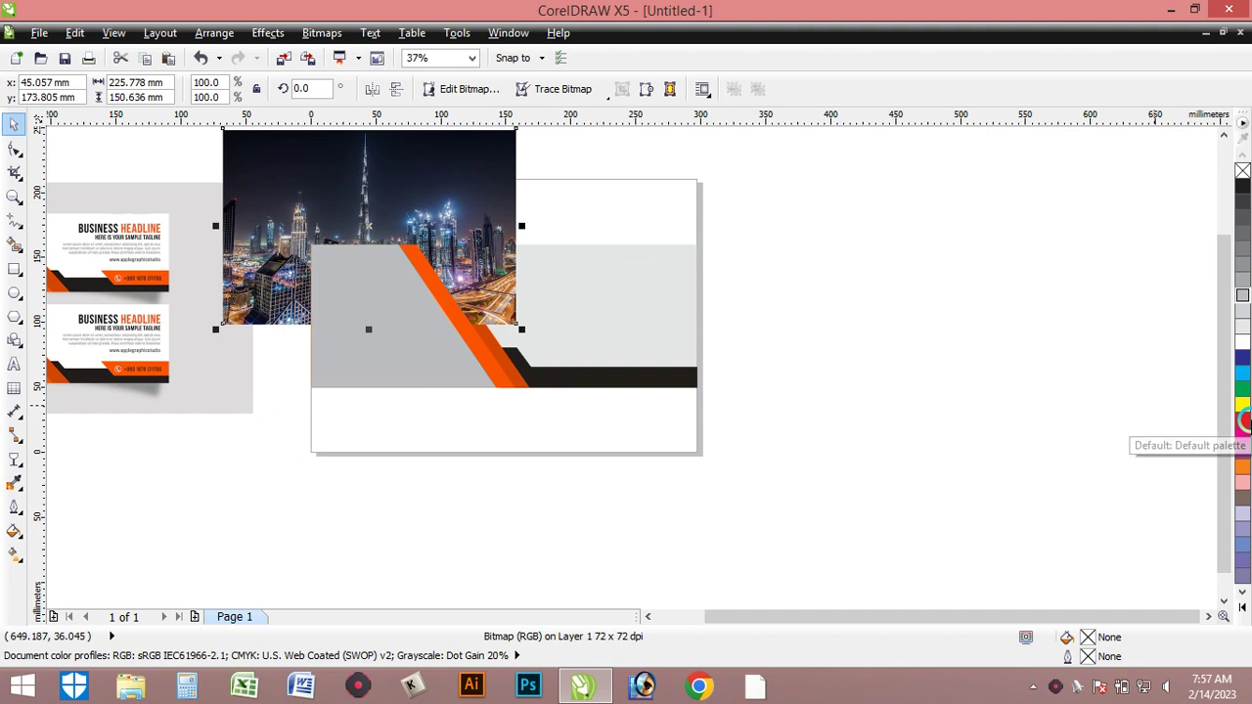
key(shift+Page_Up)
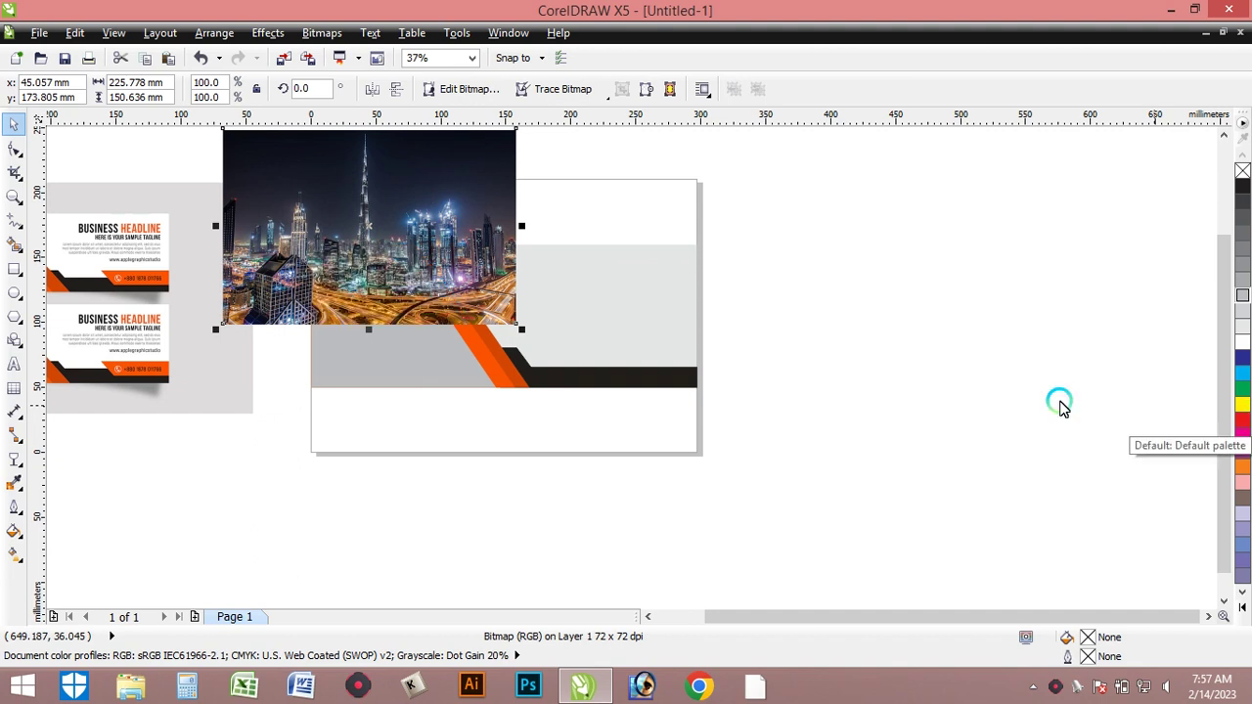
PowerClip the city photo inside the slanted gray panel
click(268, 33)
click(384, 309)
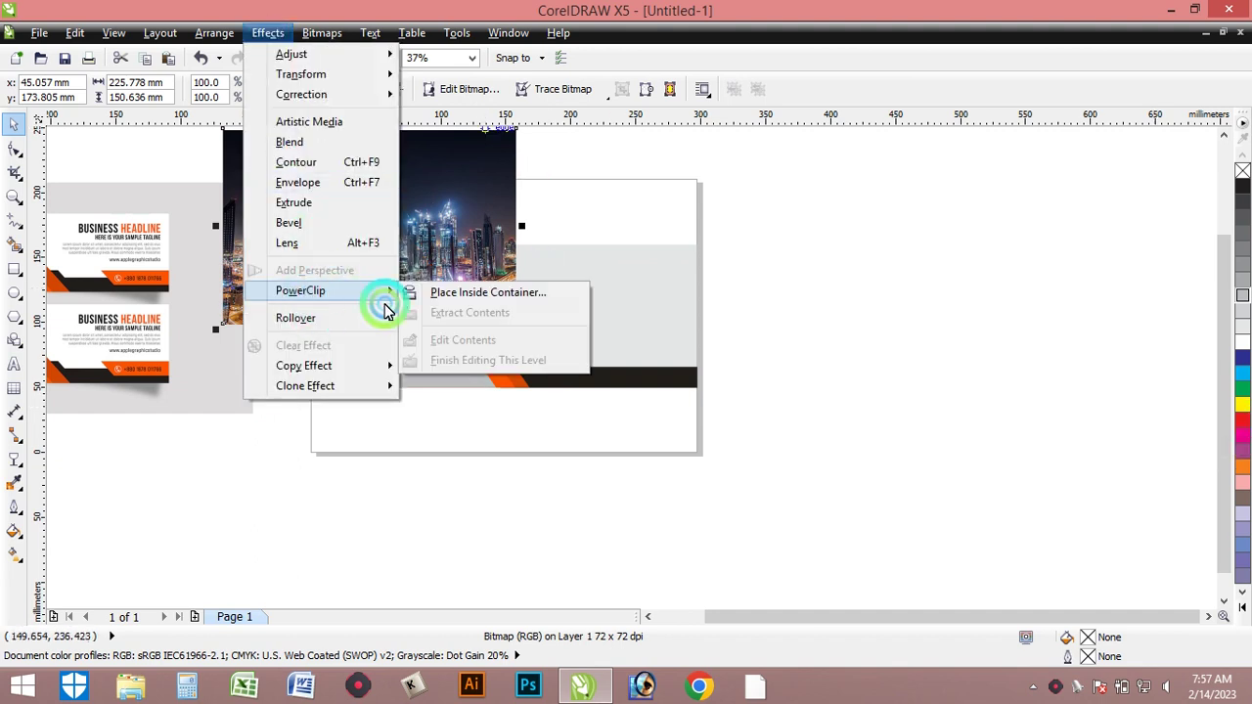
click(469, 292)
click(410, 367)
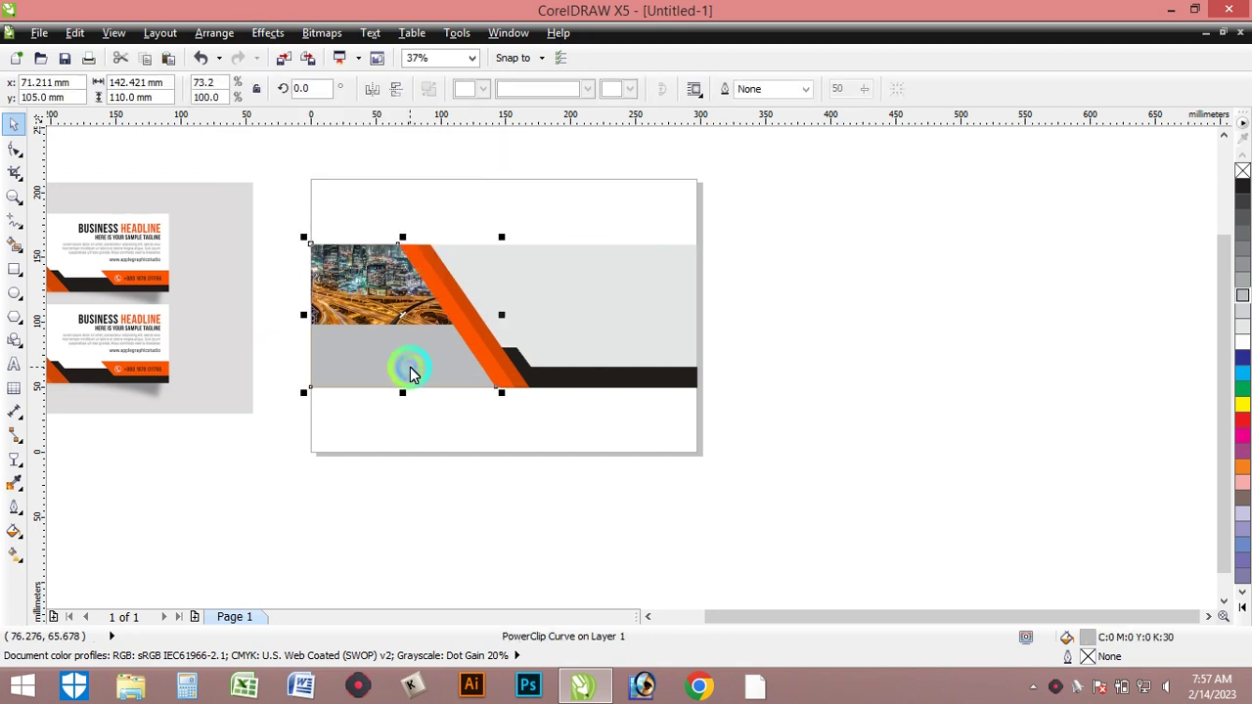
Edit the PowerClip contents, scaling the city photo to about 159 × 106 mm and positioning it over the panel's lower part
click(400, 286)
ctrl+click(400, 286)
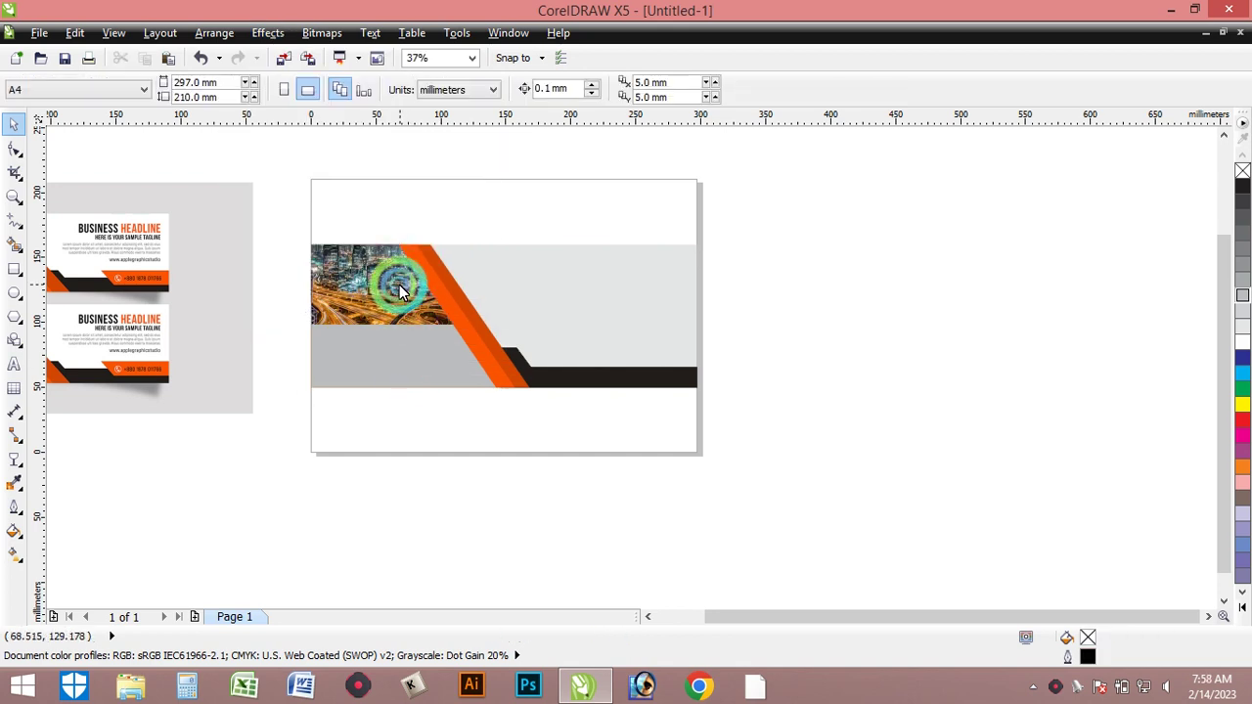
ctrl+click(400, 288)
ctrl+click(400, 290)
drag(400, 174, 410, 232)
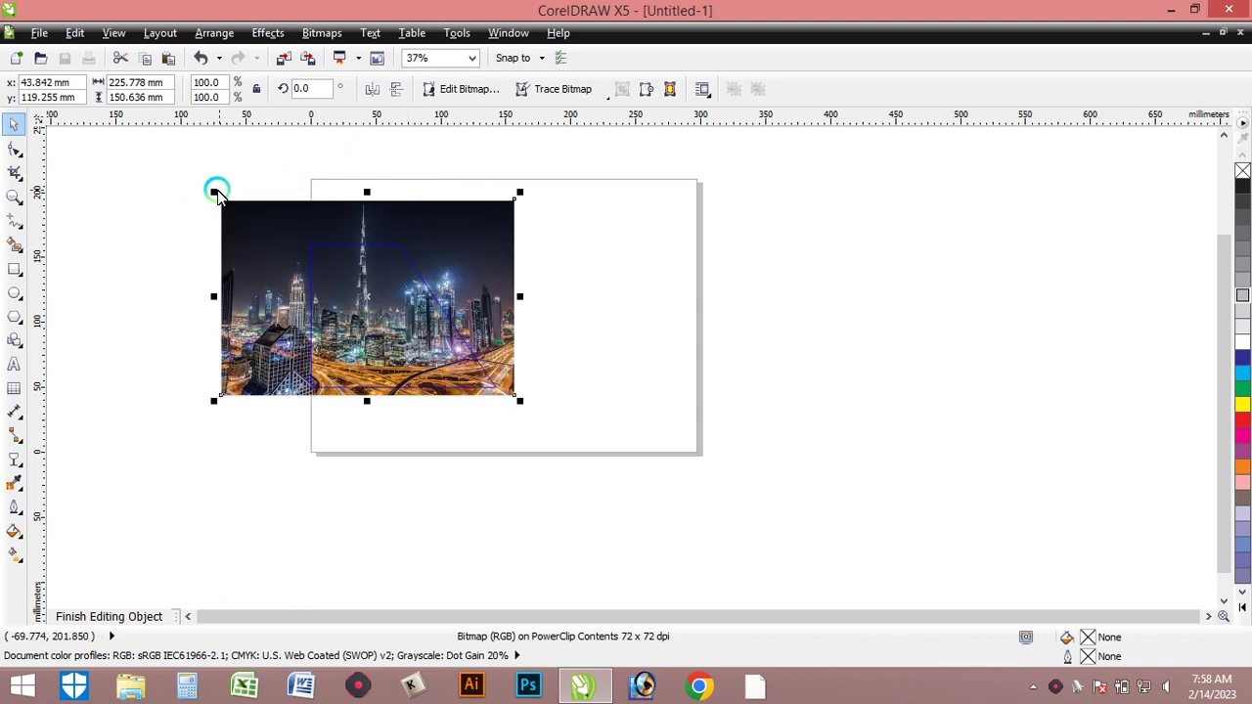
drag(215, 196, 257, 222)
drag(428, 337, 448, 354)
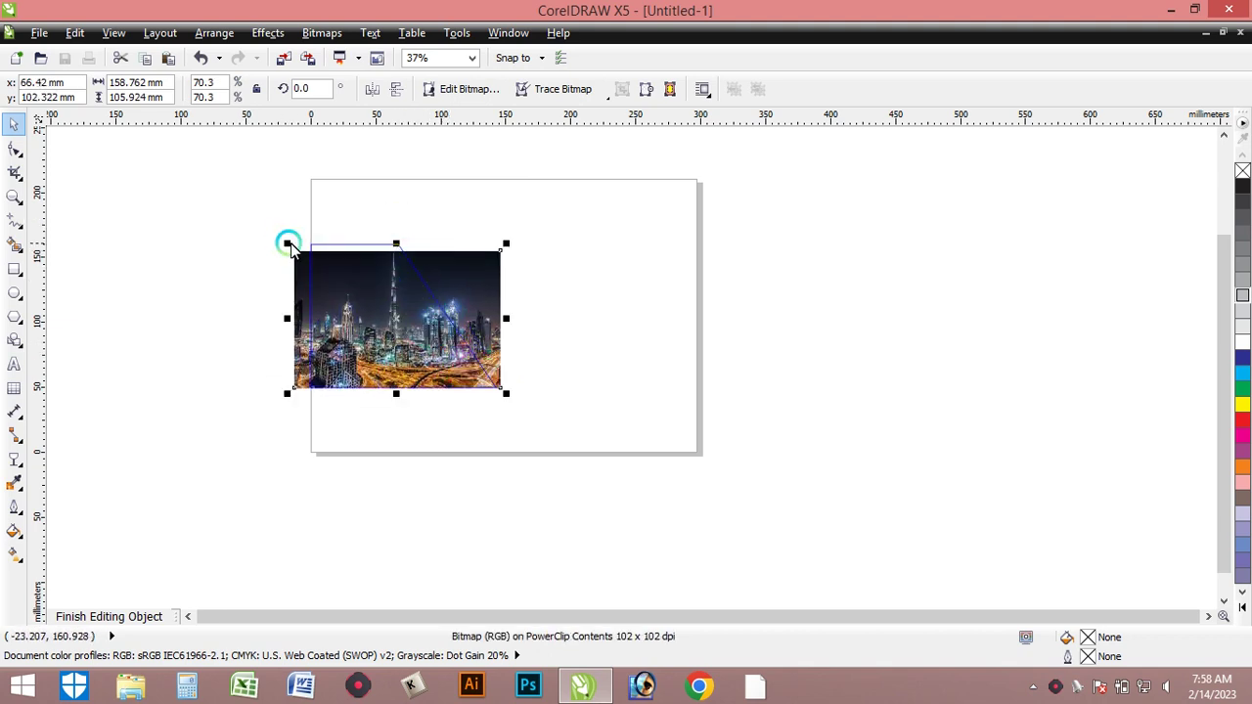
Enlarge the clipped photo to about 168 × 112 mm so it covers the panel outline, and finish editing the PowerClip
drag(287, 244, 275, 236)
click(852, 451)
click(399, 355)
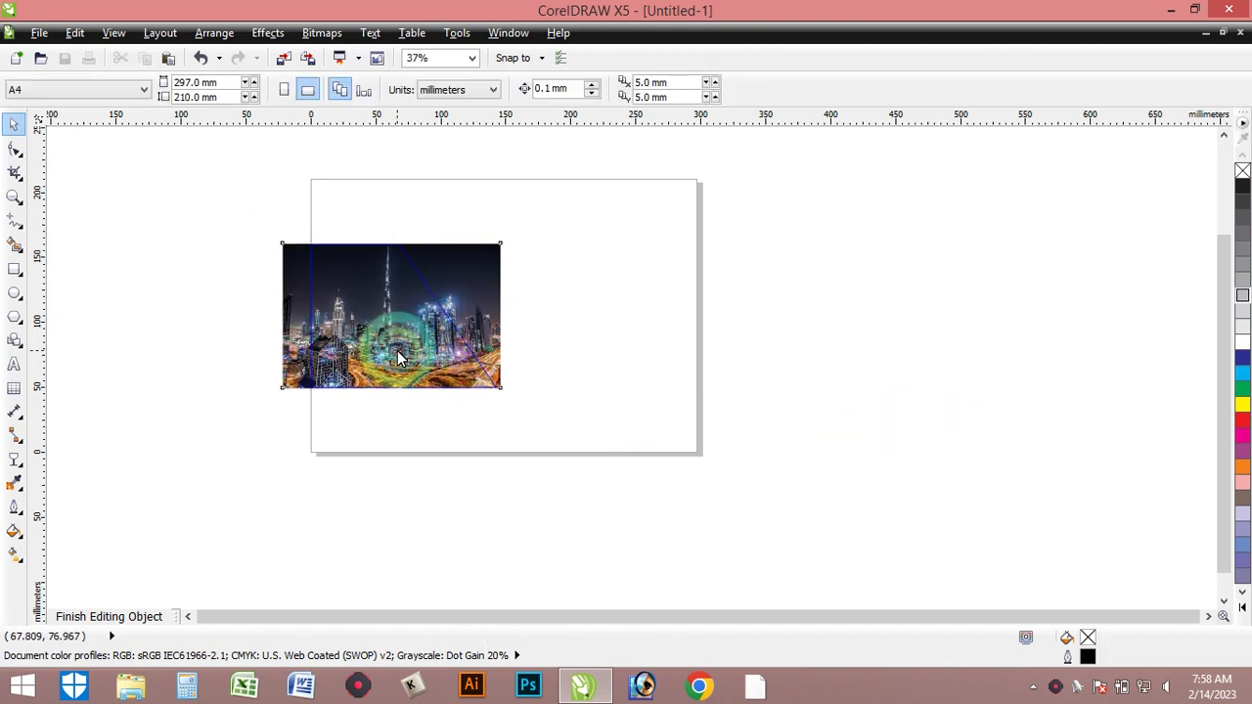
right_click(399, 356)
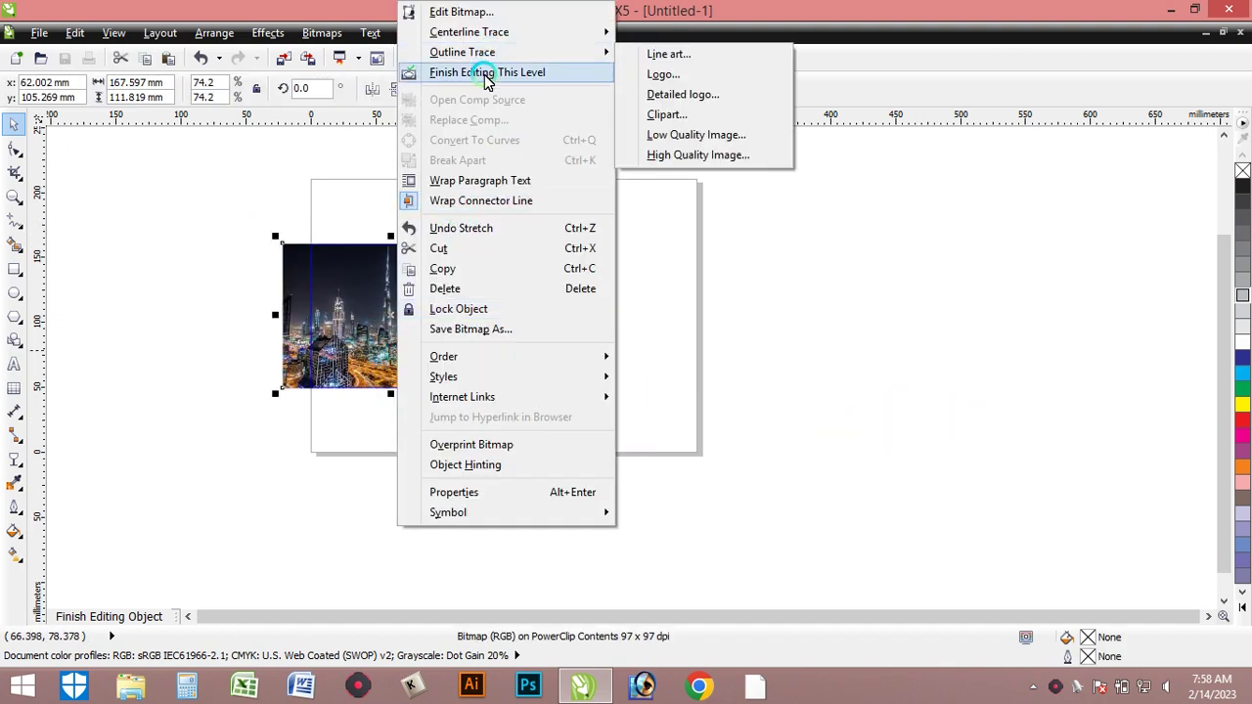
click(773, 274)
click(587, 346)
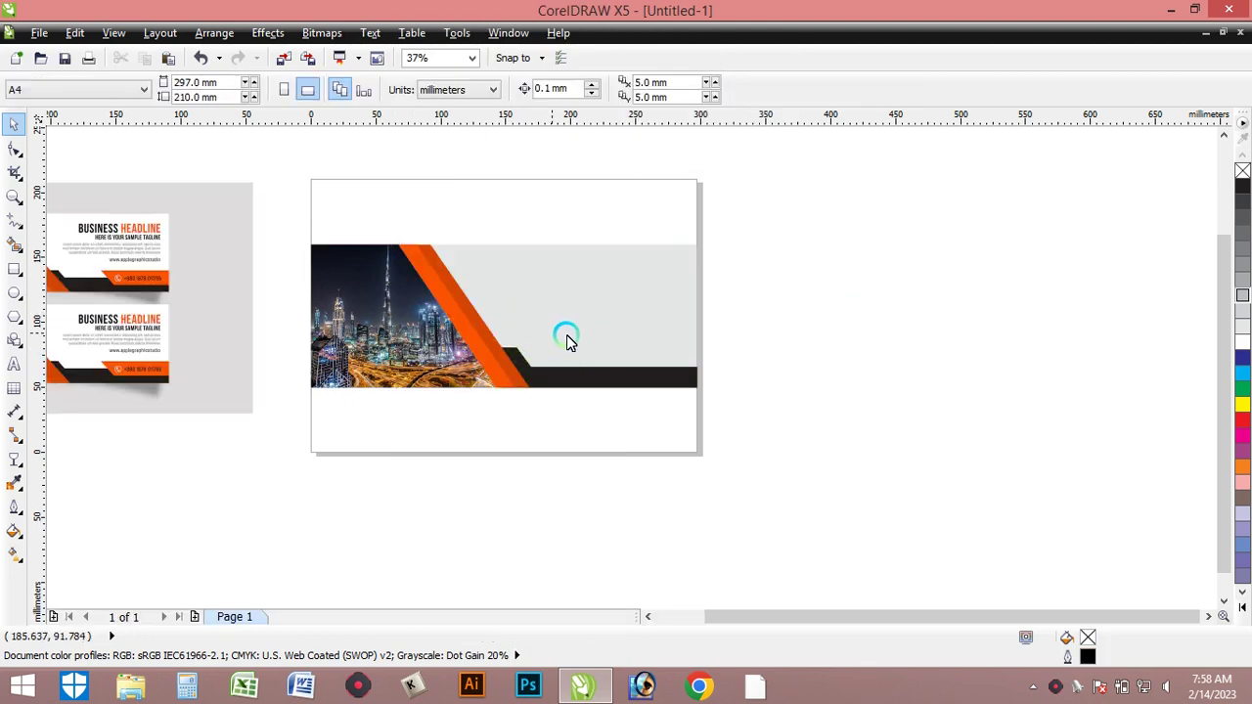
Add artistic text on the light gray area with the lines "BUSINESS HEADLINE" and "HERS IS YOUR SAMPLE TAGLINE"
scroll(90, 282, up, 1)
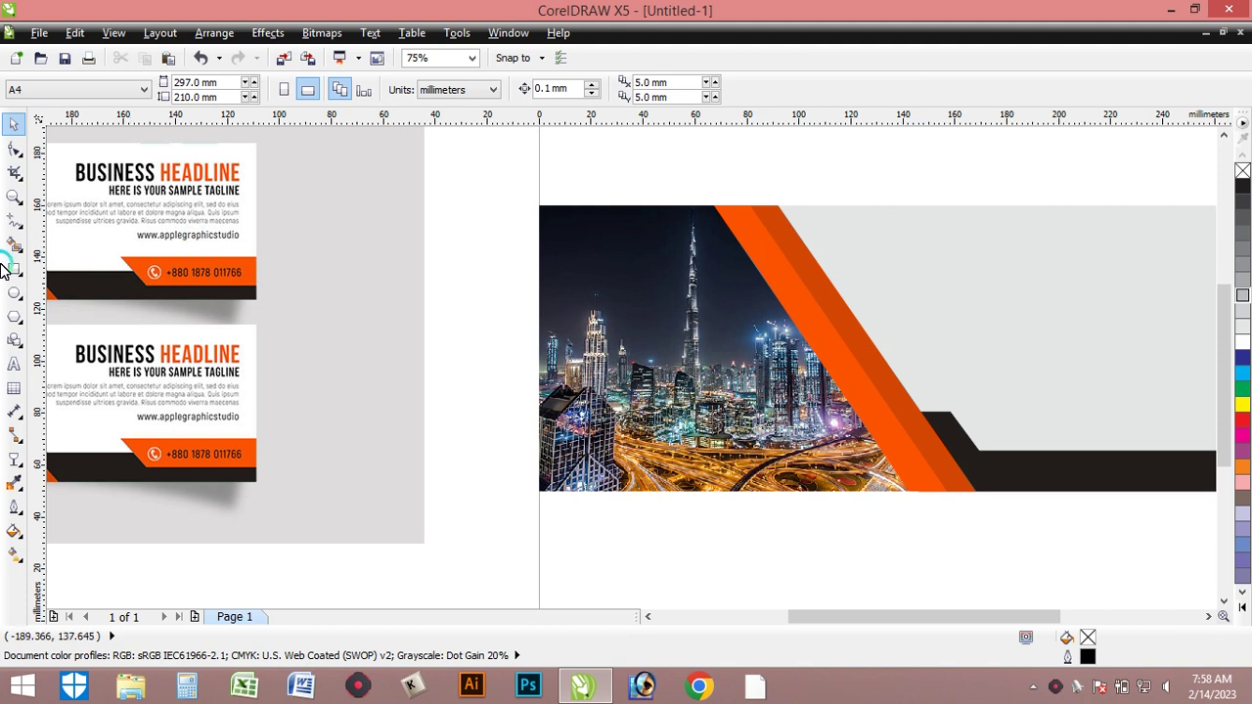
click(14, 364)
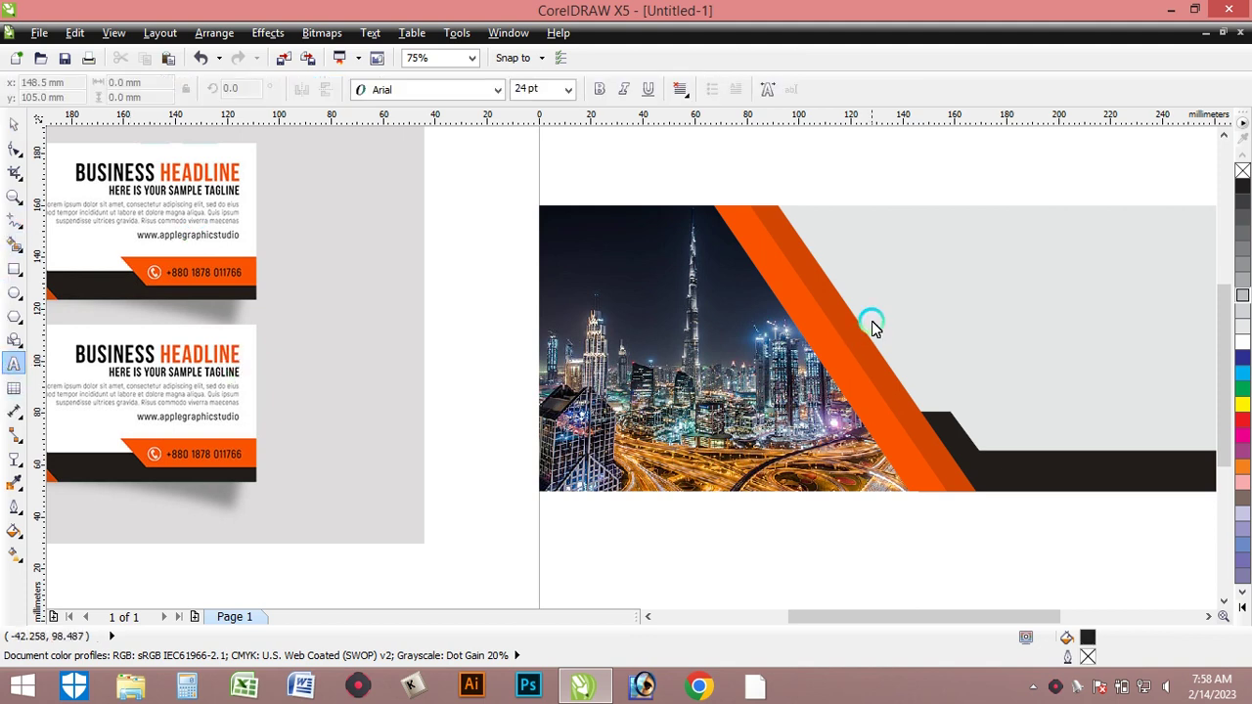
click(878, 262)
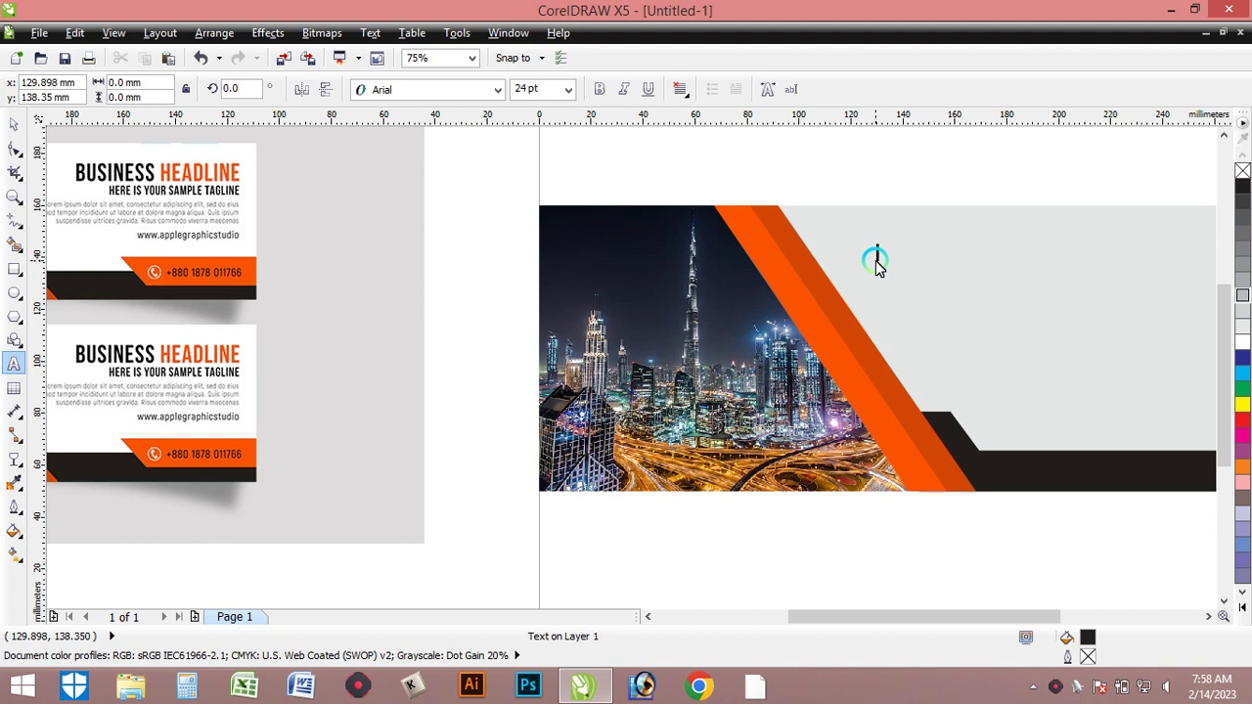
text(BUY)
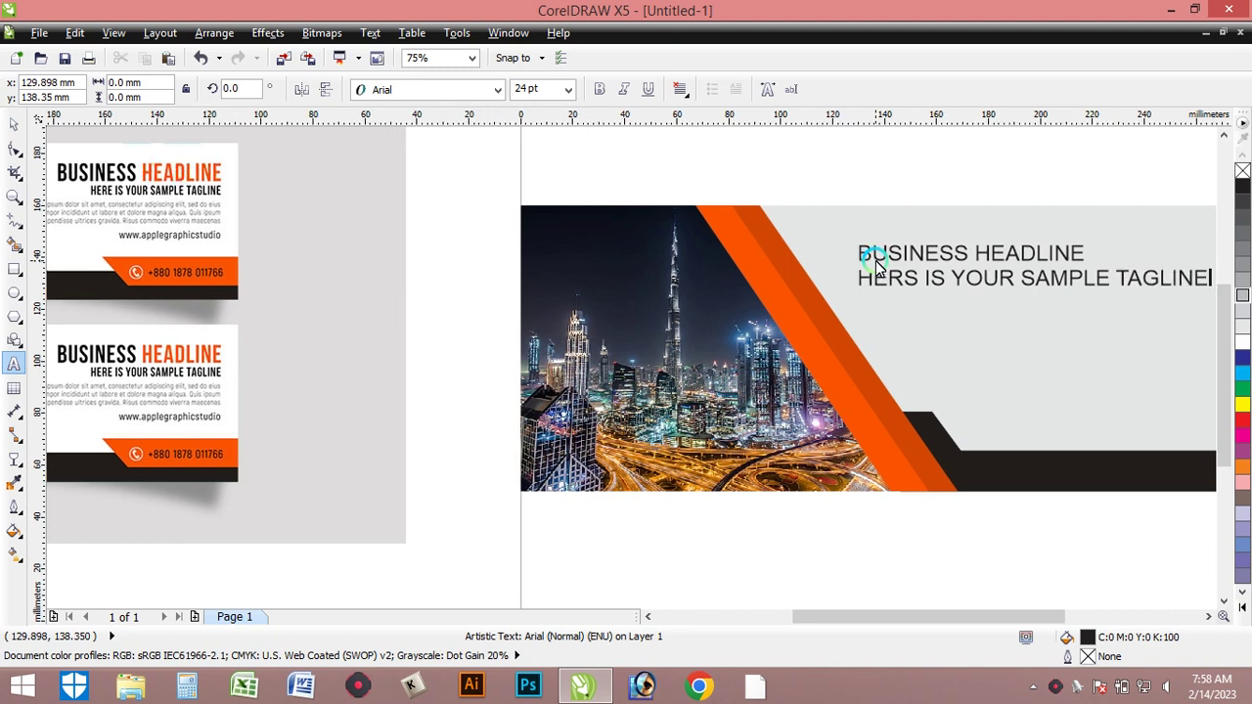
Make the "BUSINESS HEADLINE" line bold and set its size to 48 pt
drag(865, 256, 1106, 244)
click(600, 90)
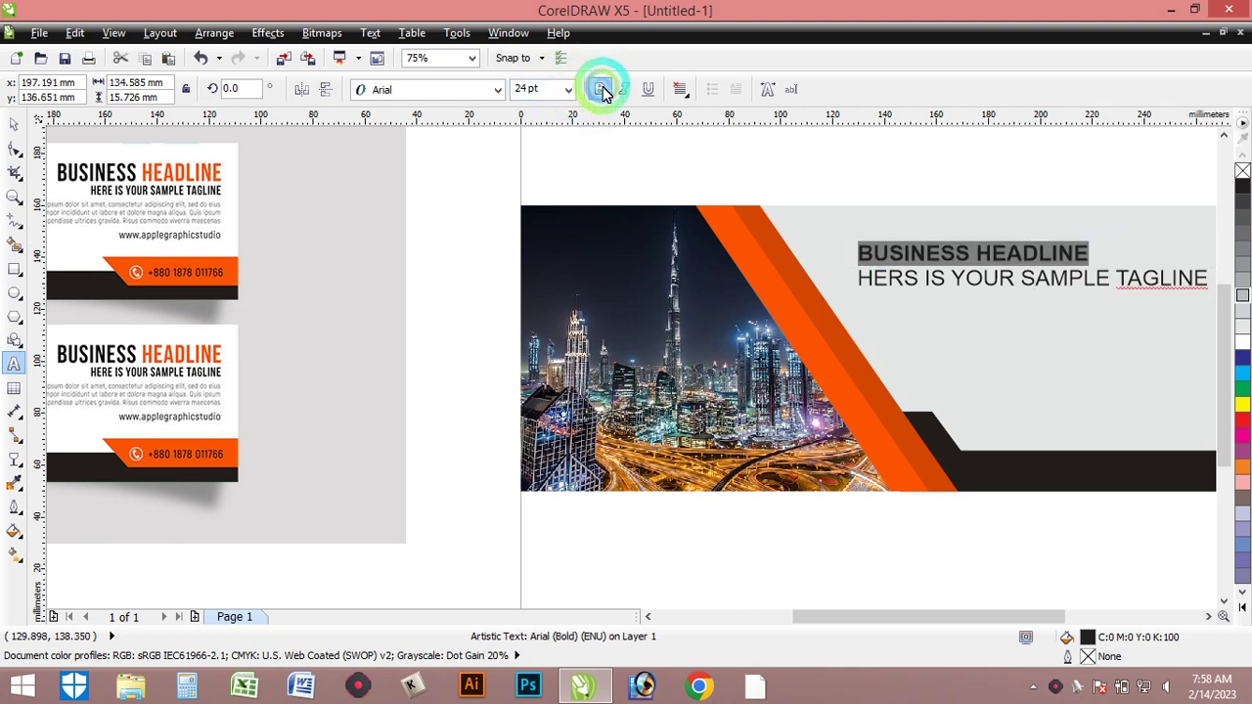
click(573, 89)
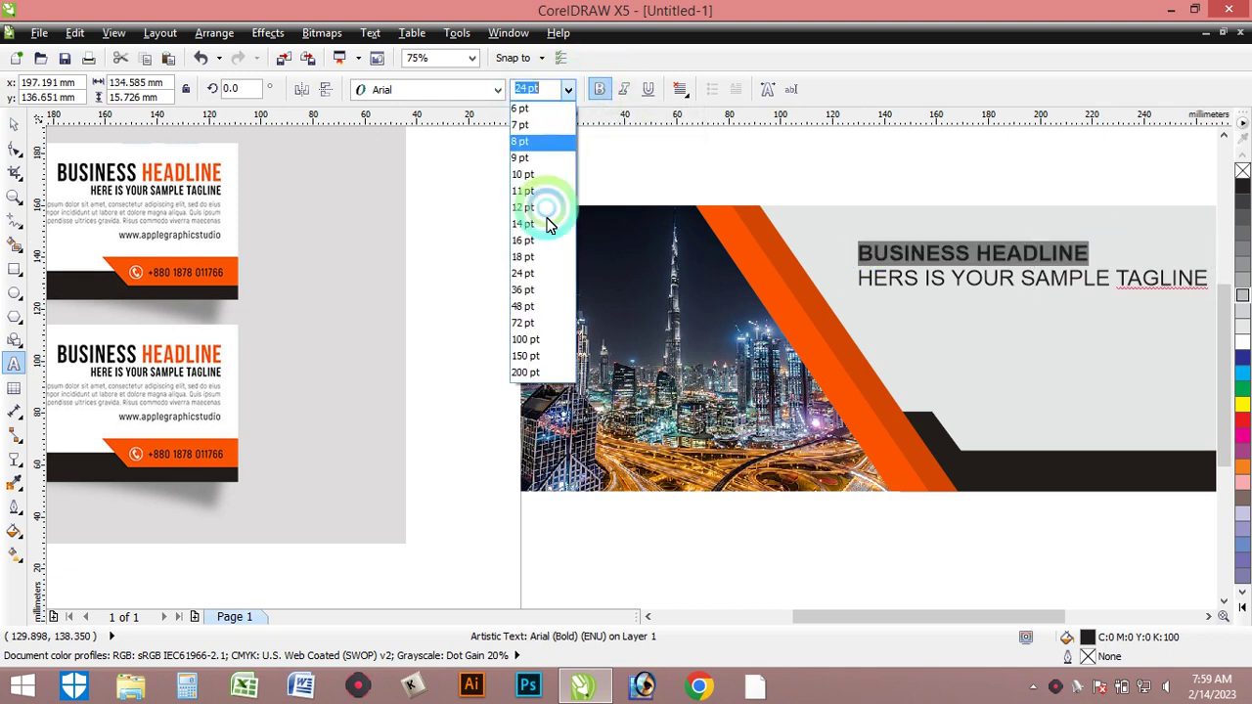
click(537, 310)
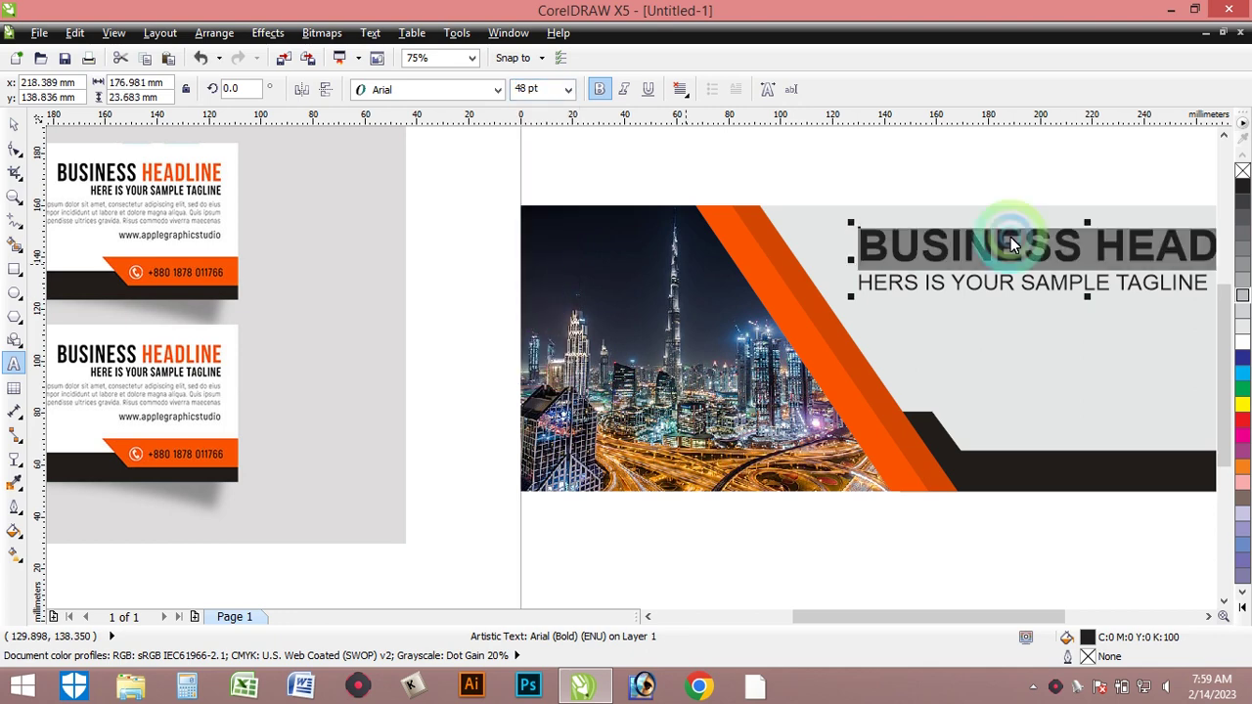
click(497, 91)
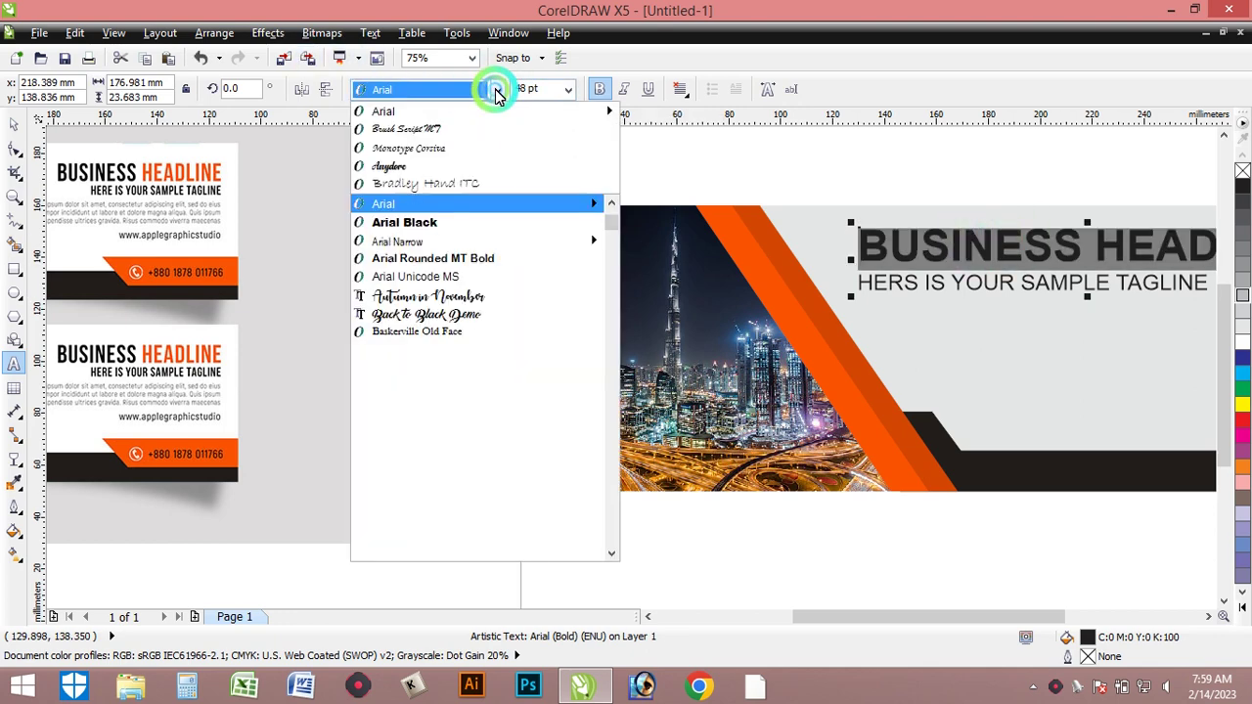
click(497, 91)
click(498, 91)
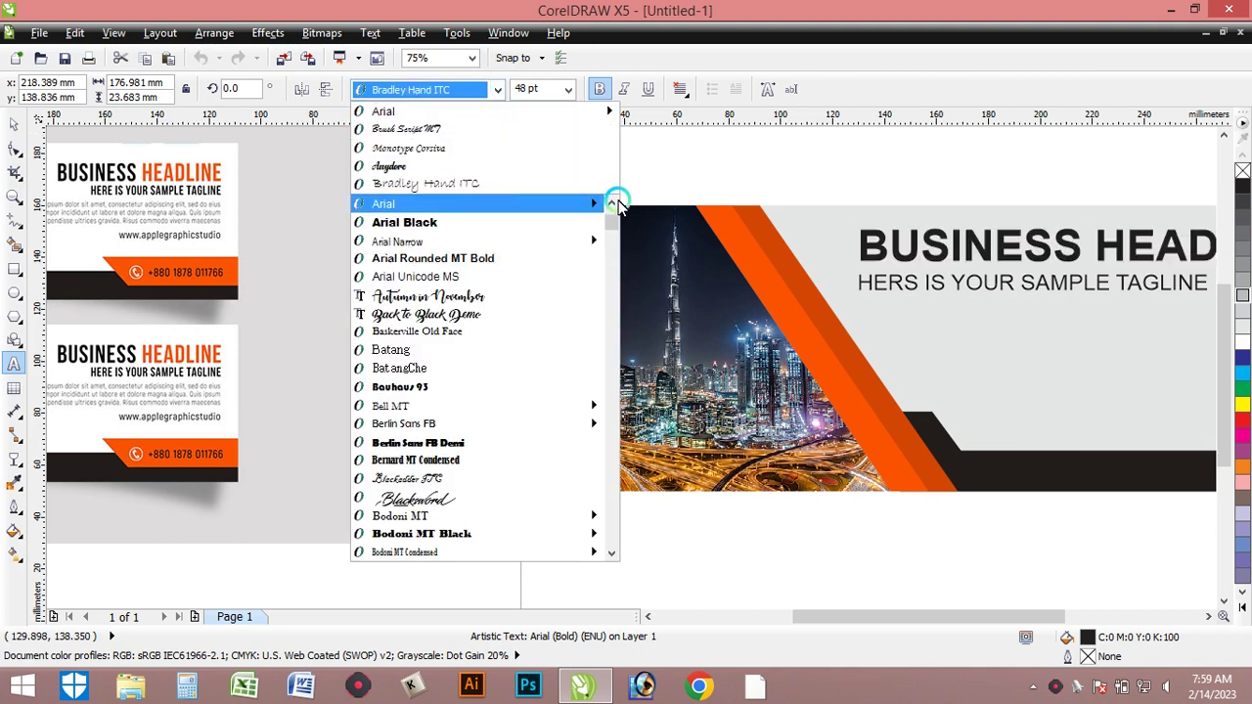
click(587, 204)
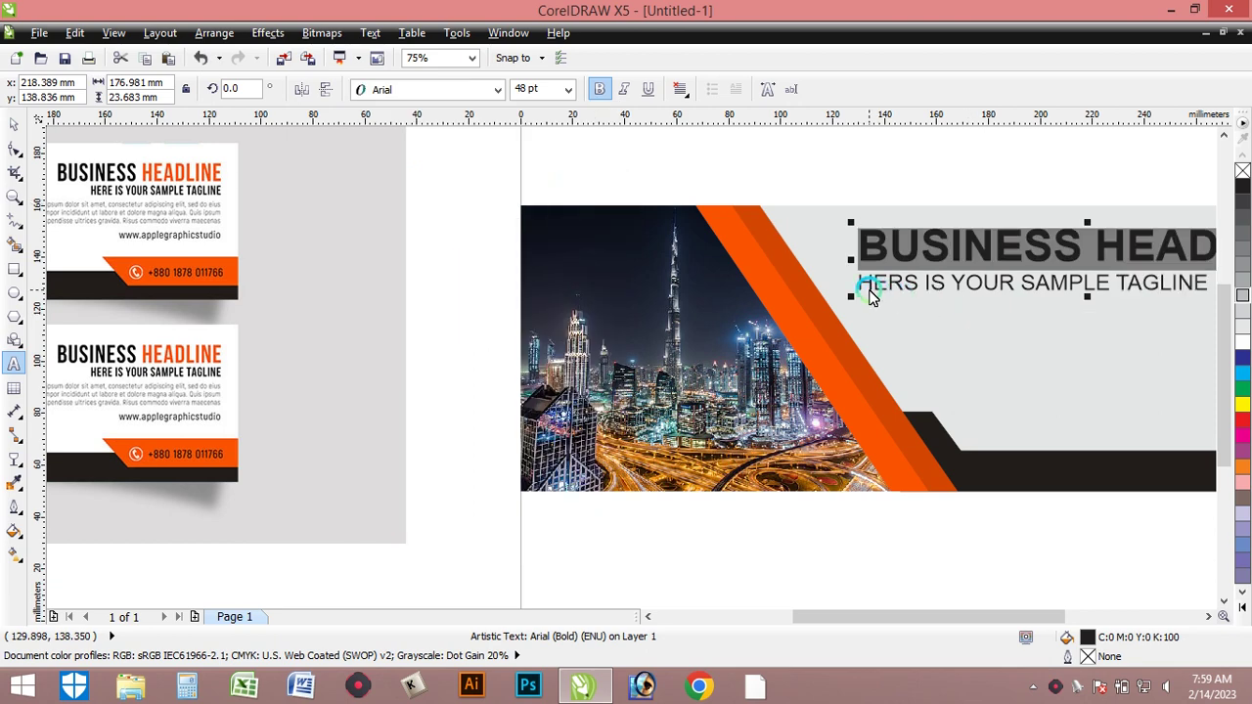
Right-align the tagline line beneath the headline and select the whole text object
drag(861, 294, 1129, 287)
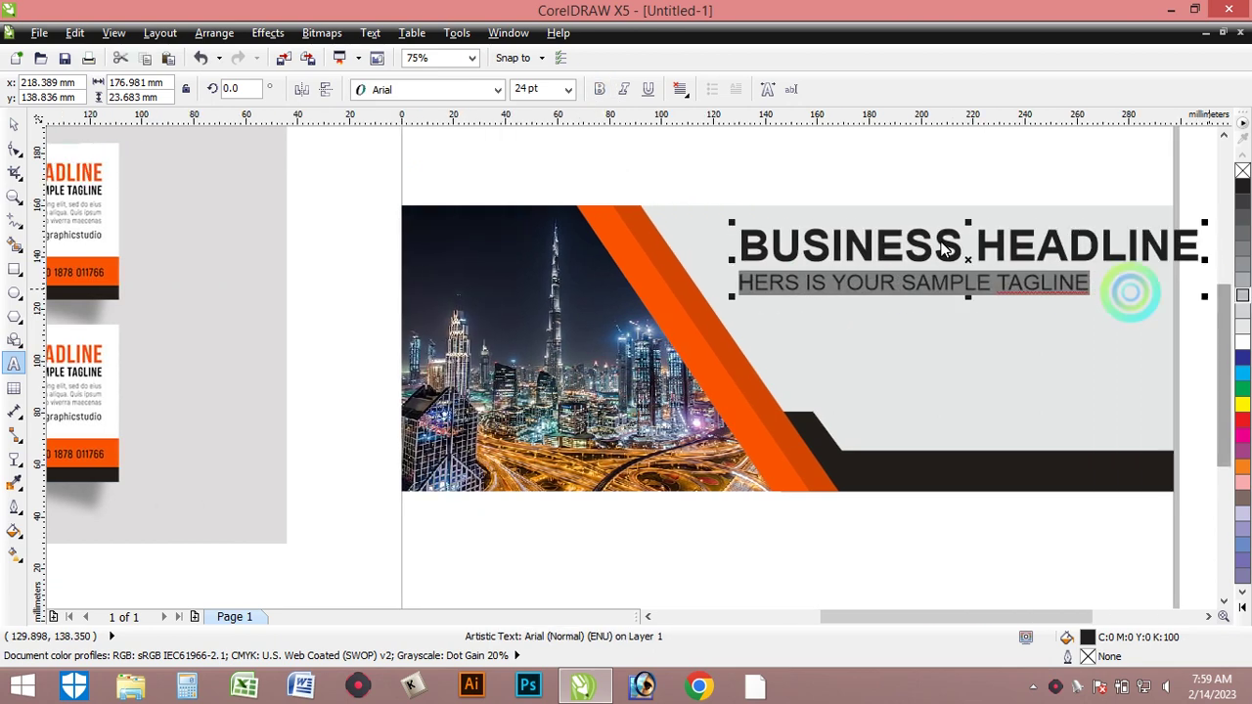
click(680, 89)
click(724, 173)
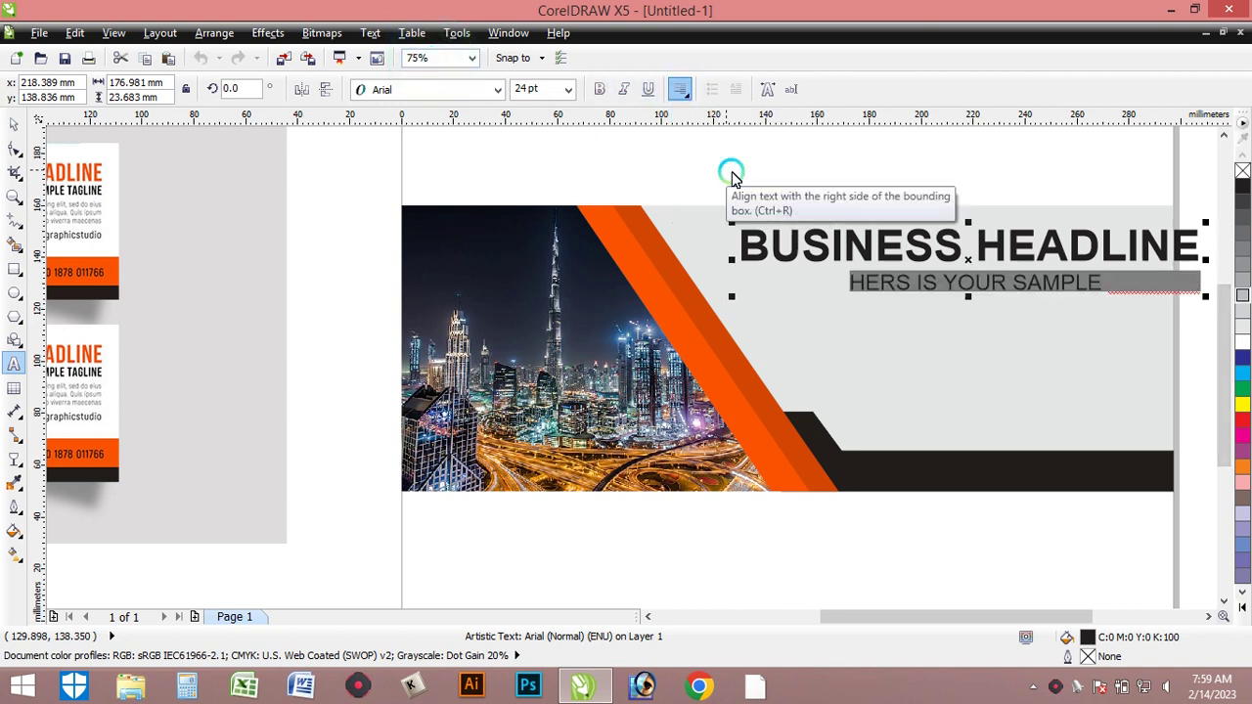
click(13, 125)
click(1043, 280)
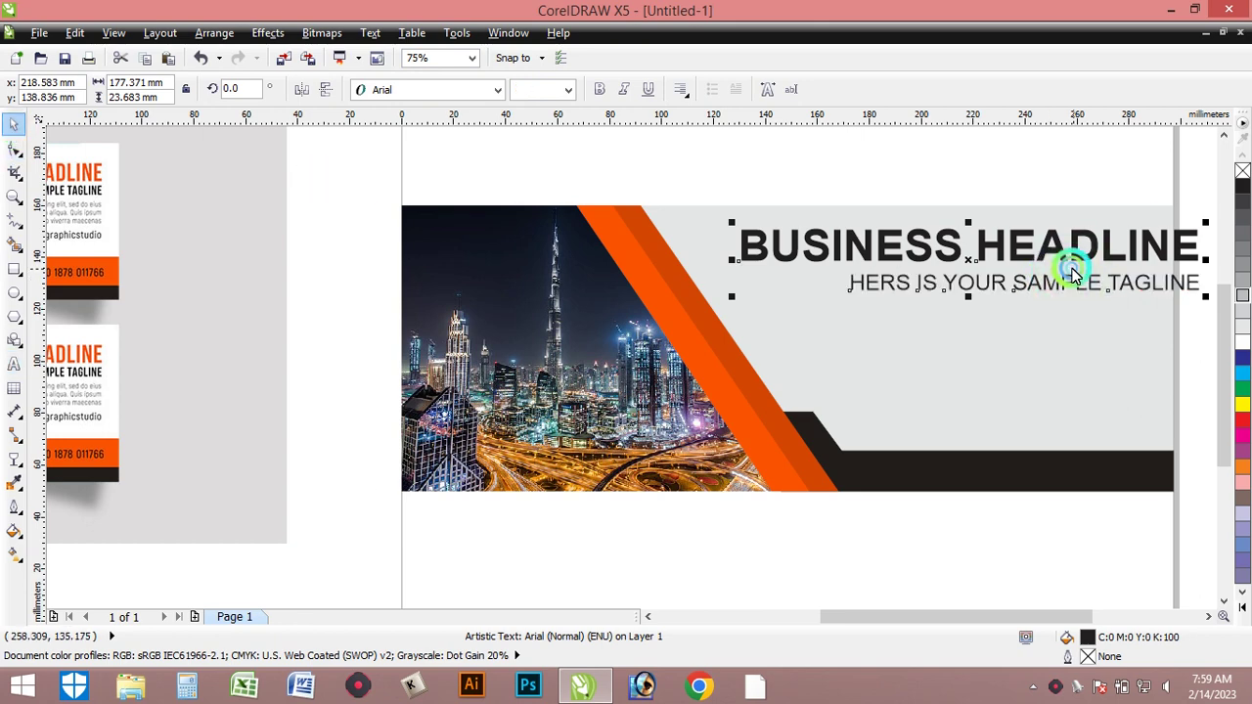
Move the headline and tagline text about 19 mm to the left so it fits inside the light gray area
click(1043, 268)
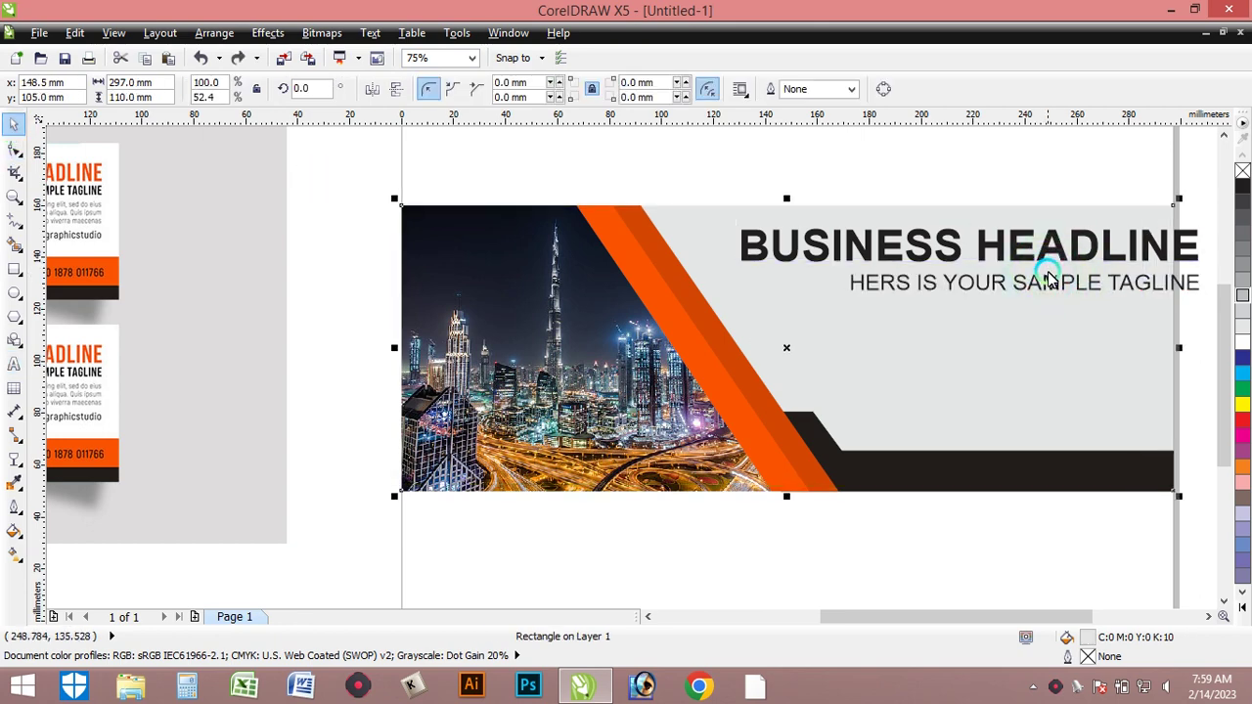
click(820, 257)
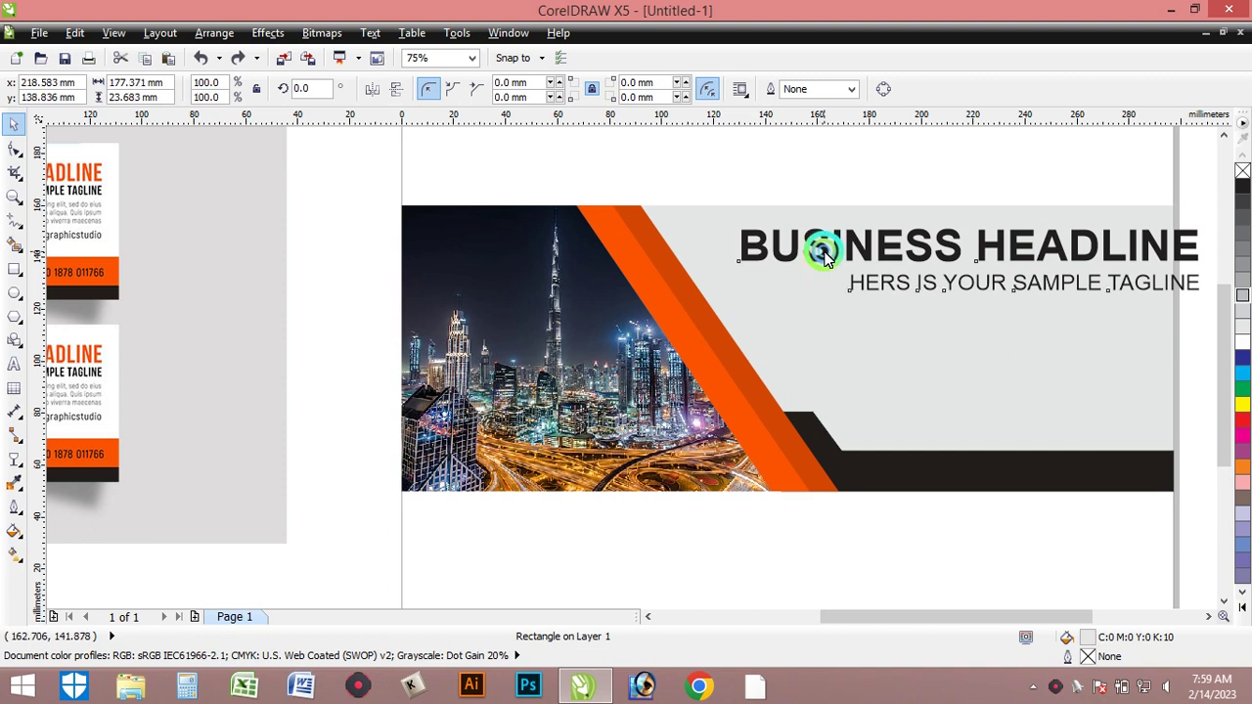
drag(819, 250, 773, 249)
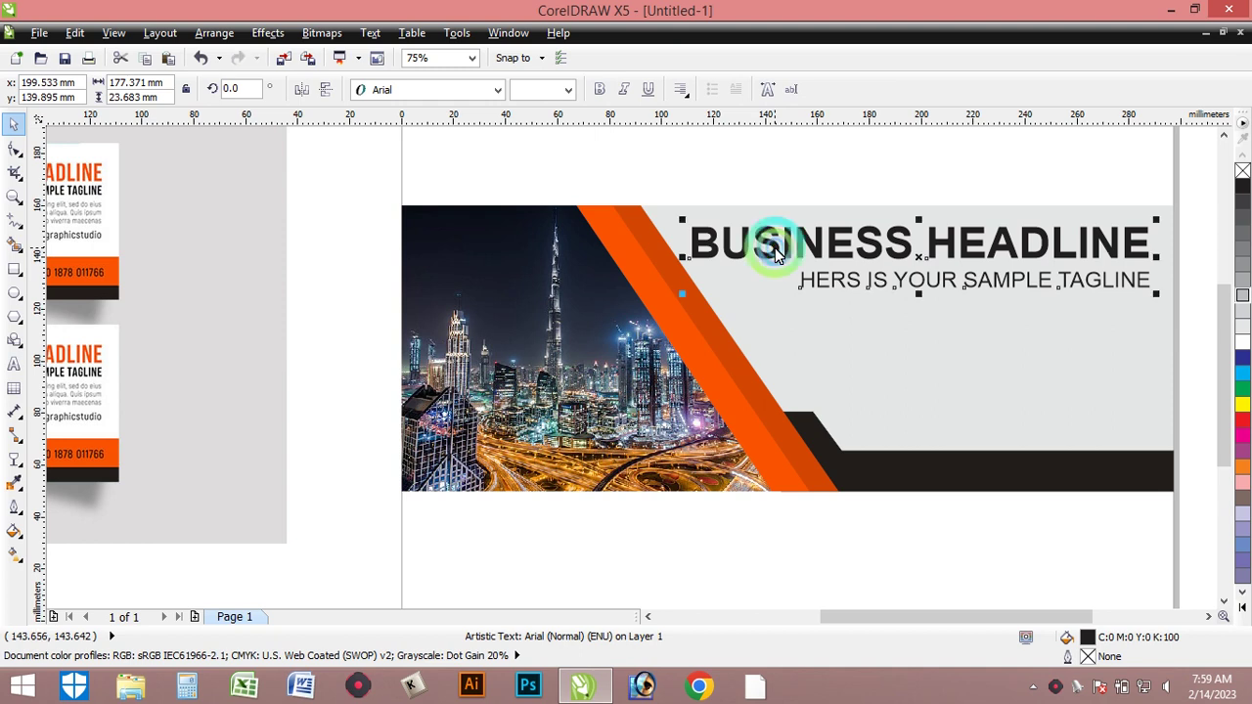
Create a paragraph text frame about 132 × 26 mm below the tagline and fill it with repeated copies of the tagline
click(13, 362)
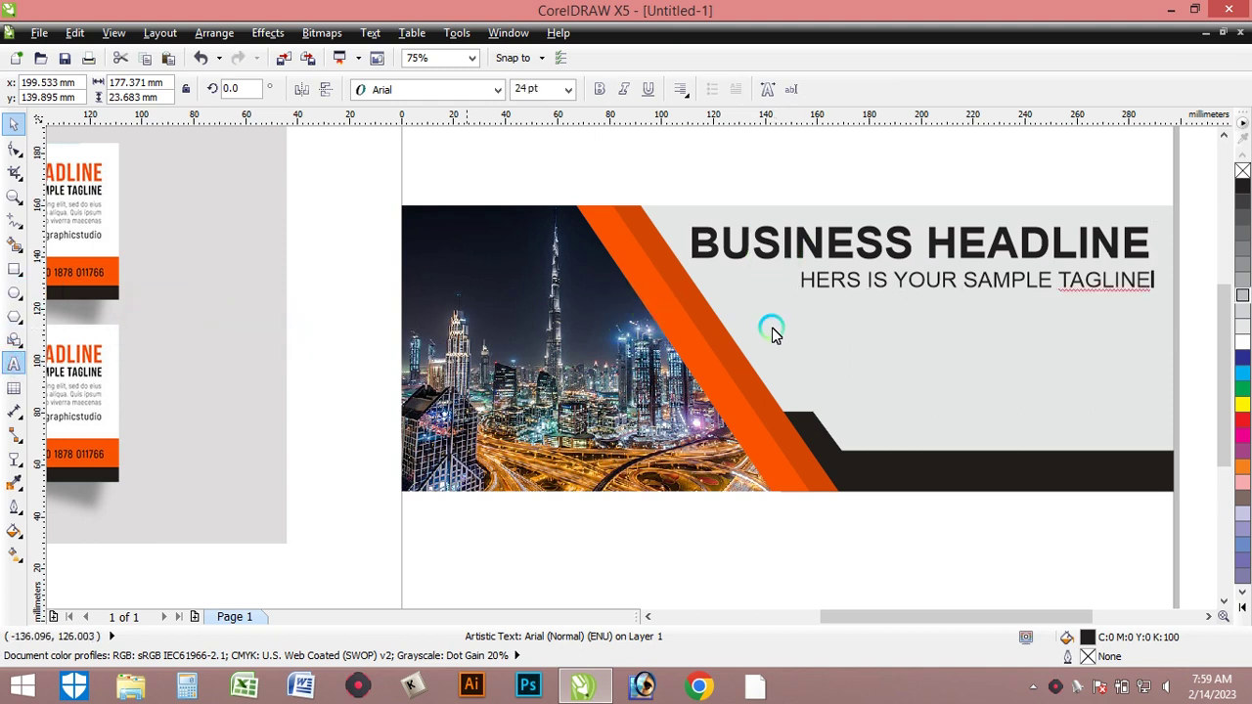
drag(807, 308, 1155, 384)
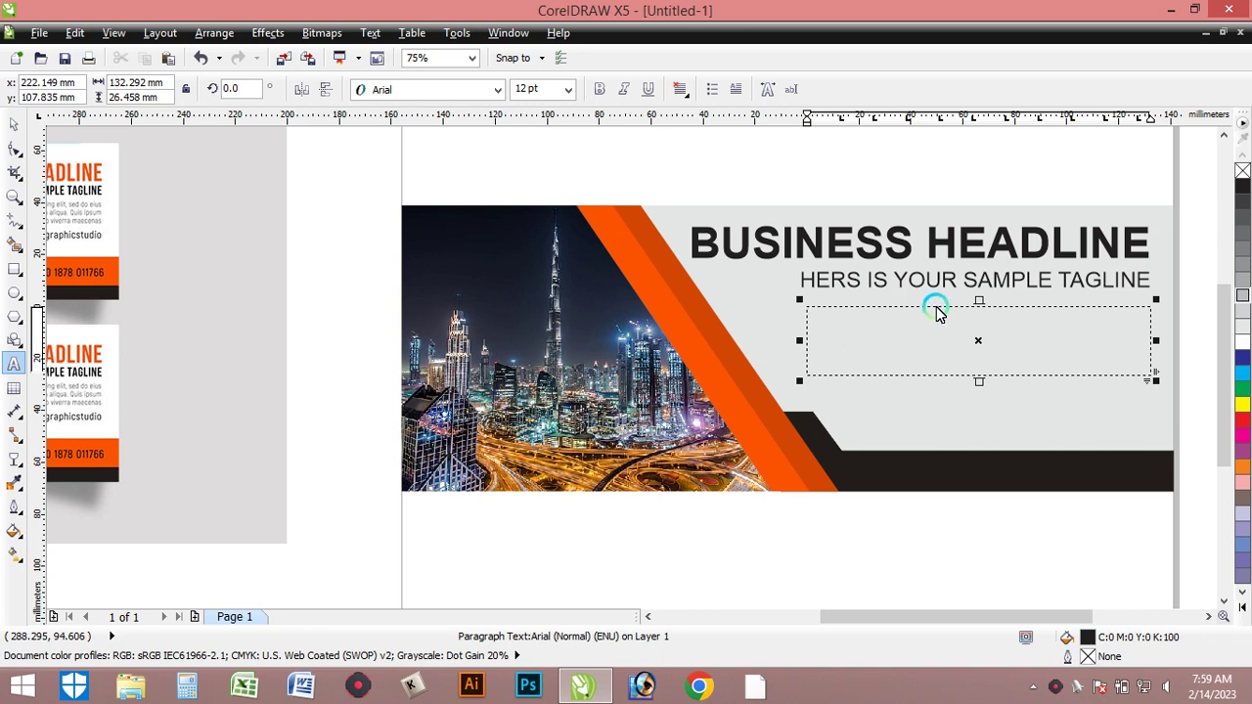
click(808, 283)
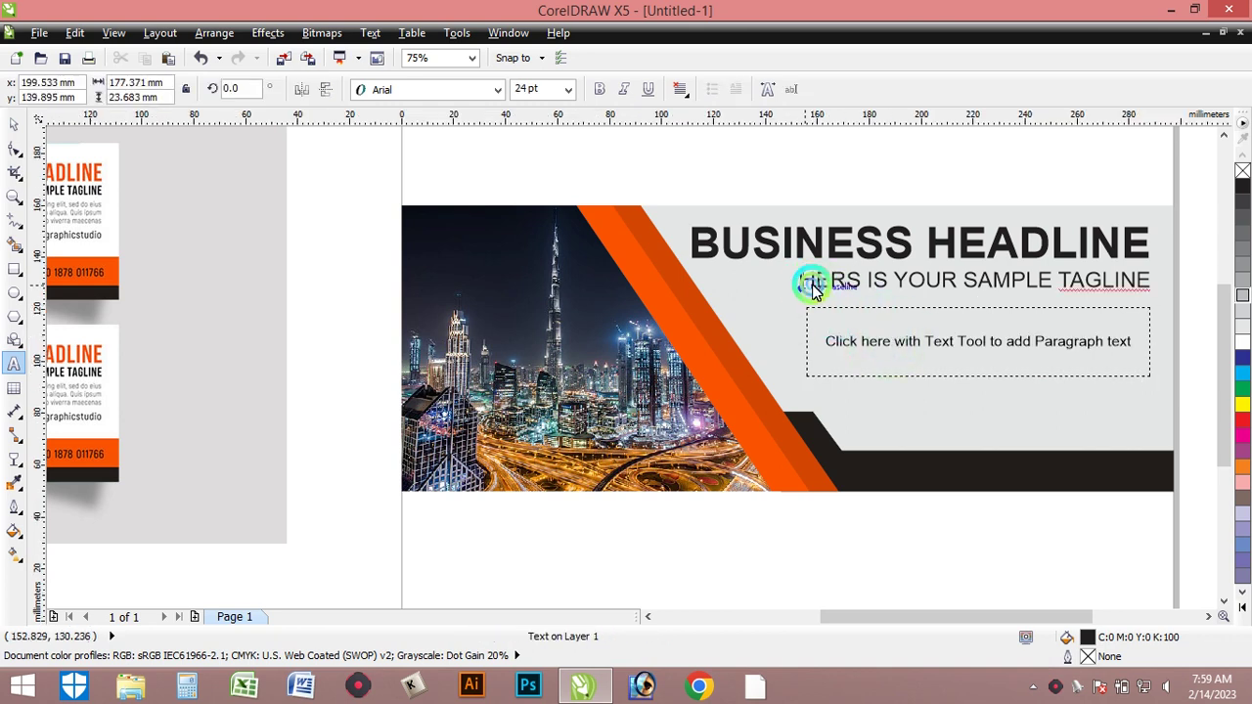
drag(809, 283, 1151, 287)
key(ctrl+c)
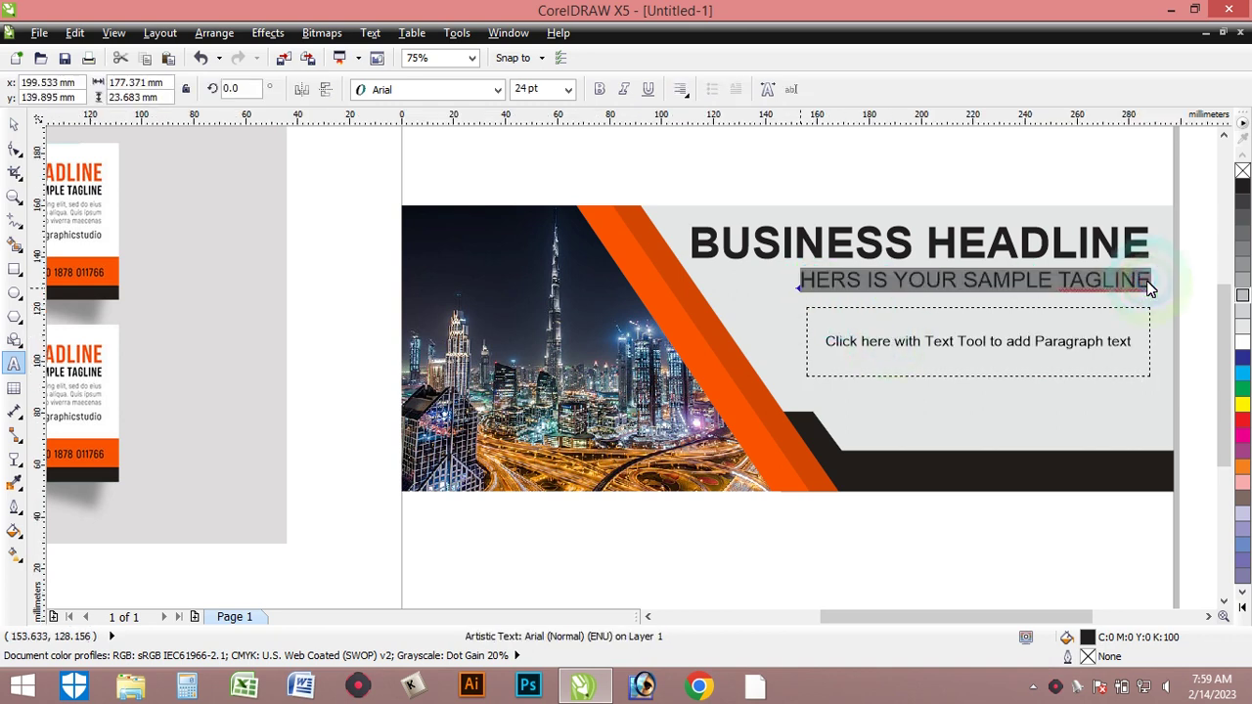
click(817, 328)
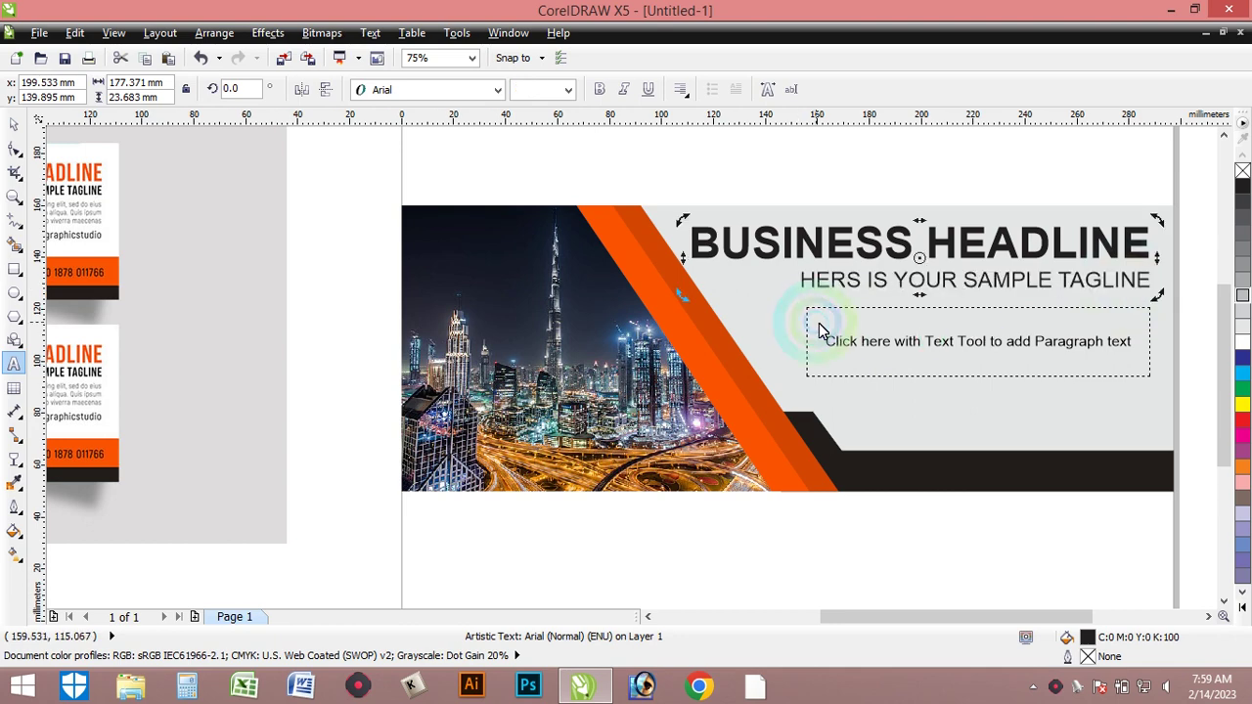
key(ctrl+v)
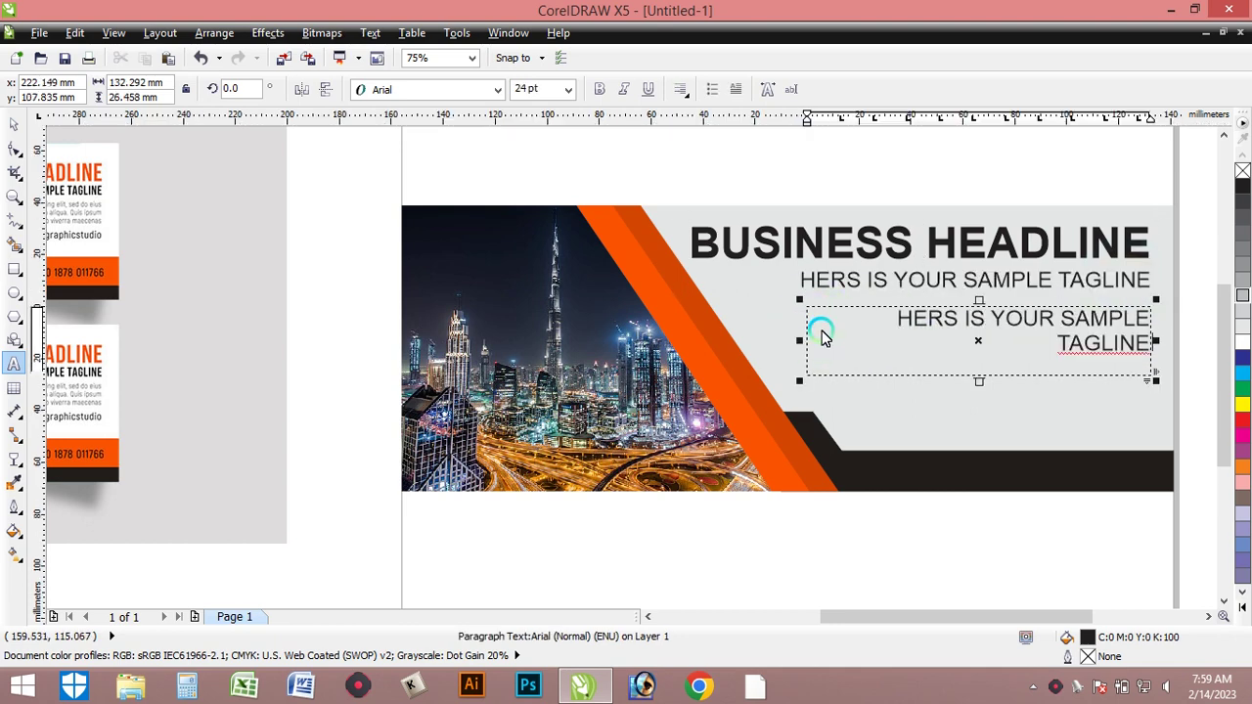
key(ctrl+v)
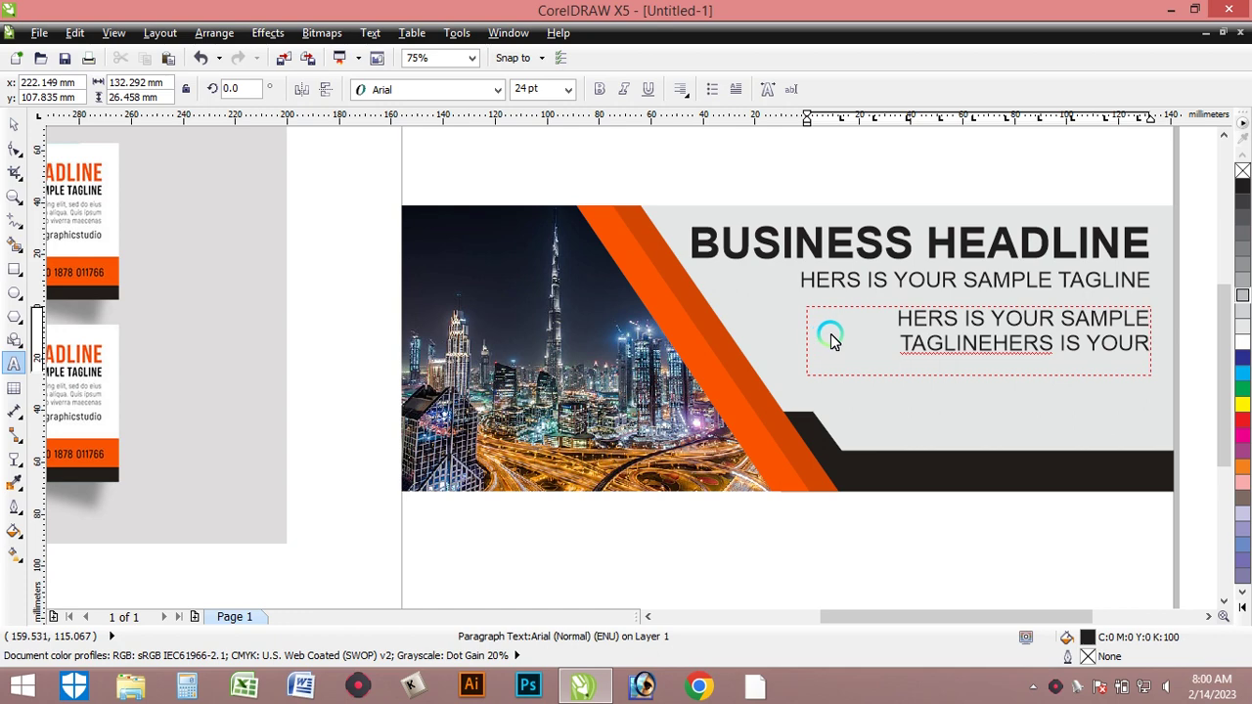
Set all the text in the paragraph frame to 10 pt
key(ctrl+a)
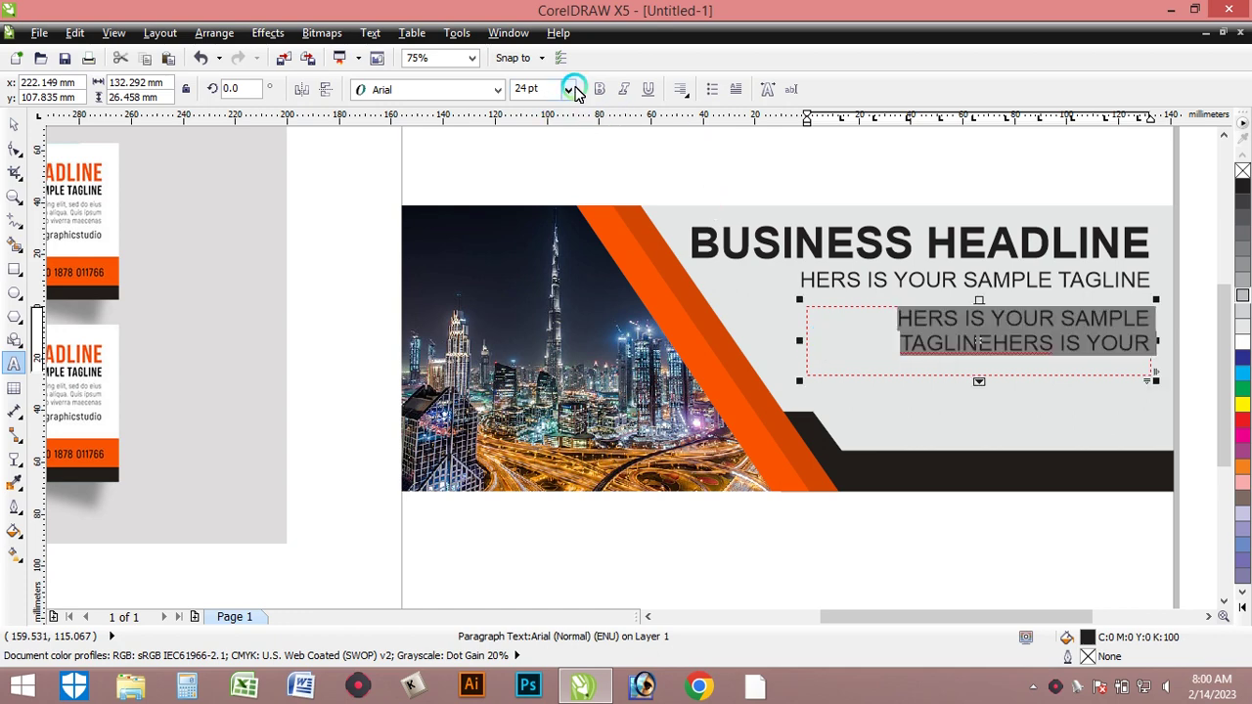
click(570, 89)
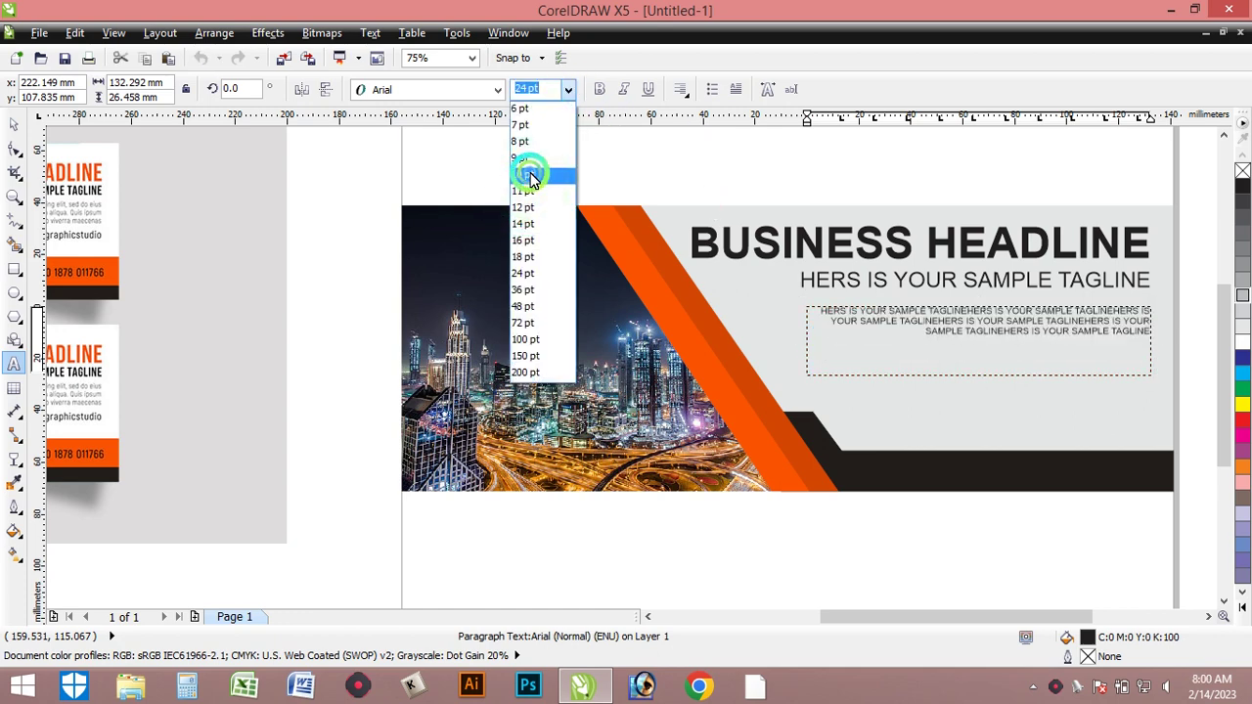
click(529, 176)
Add more copies of the tagline at the end of the paragraph text and set the whole paragraph to 9 pt
click(972, 383)
click(894, 358)
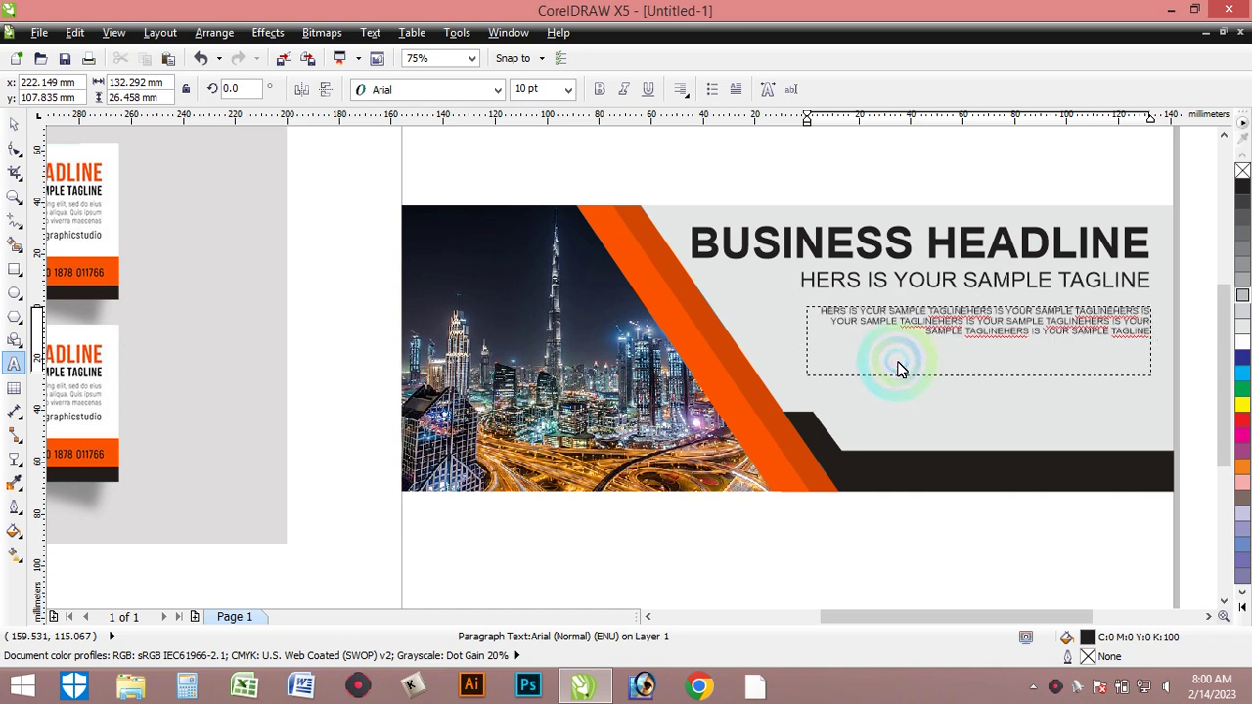
text(HERS IS)
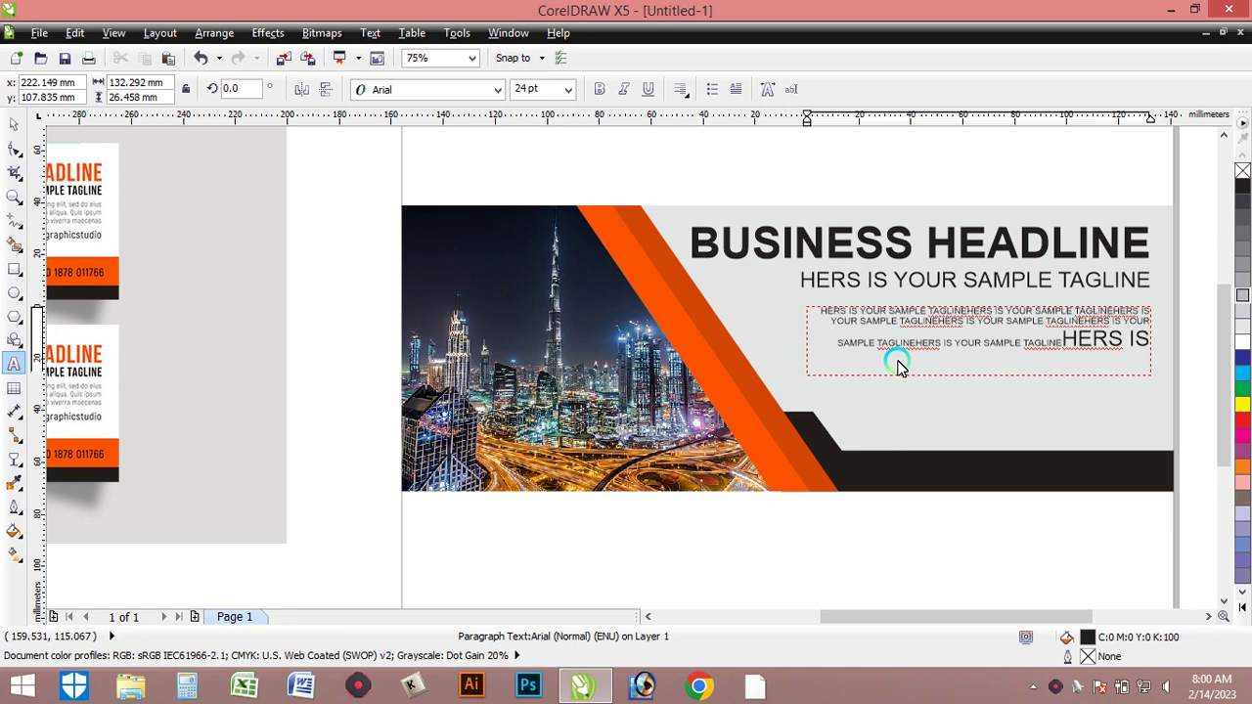
drag(899, 365, 861, 252)
click(567, 90)
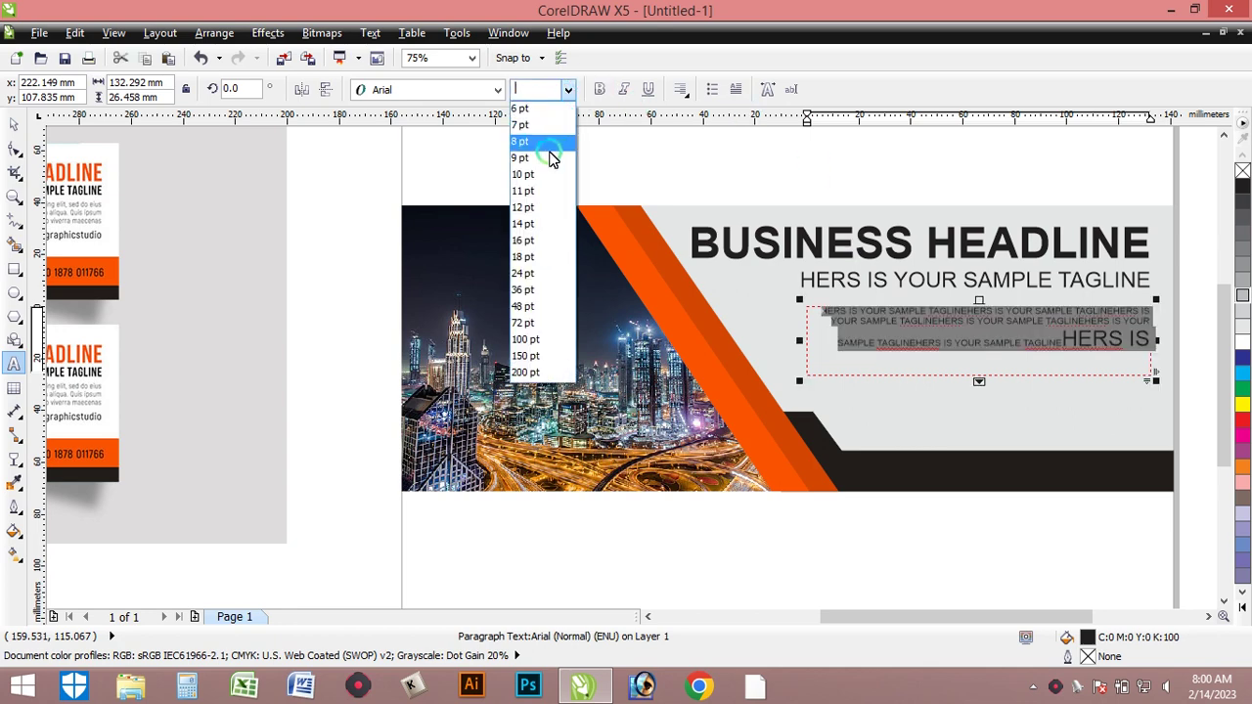
click(545, 158)
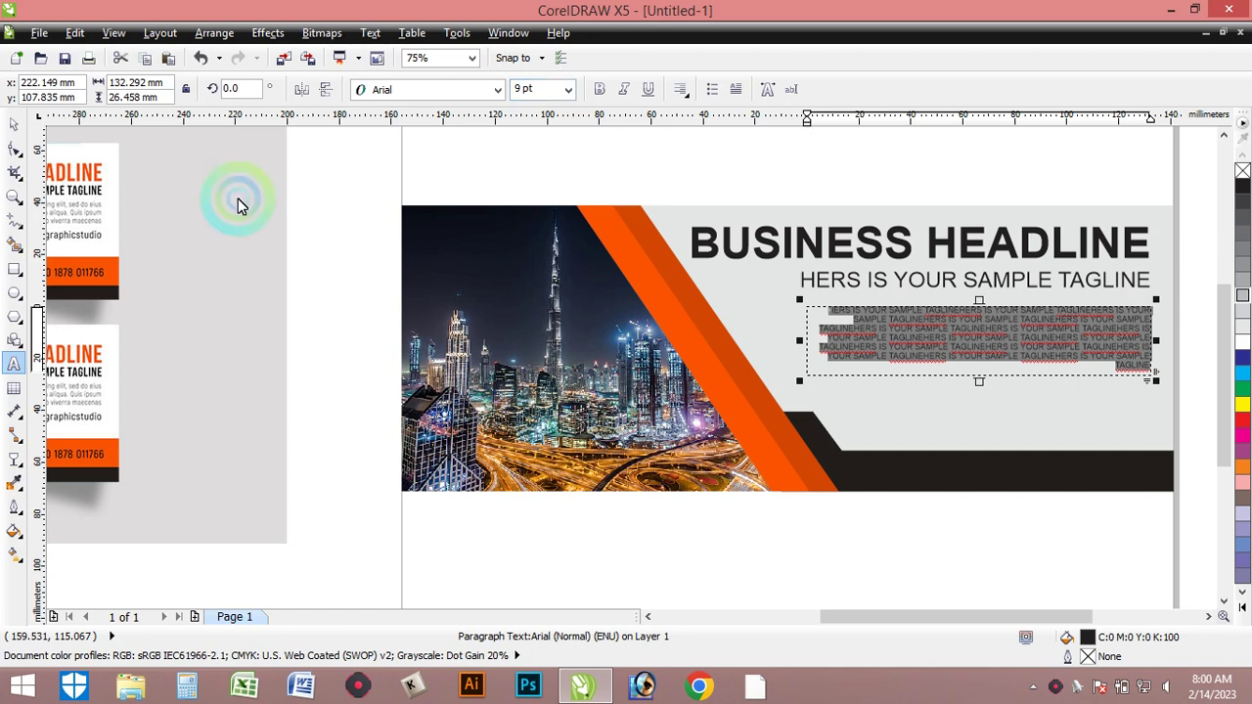
Shorten the paragraph text frame from its lower edge to a height of about 23 mm and deselect it
click(15, 124)
click(939, 380)
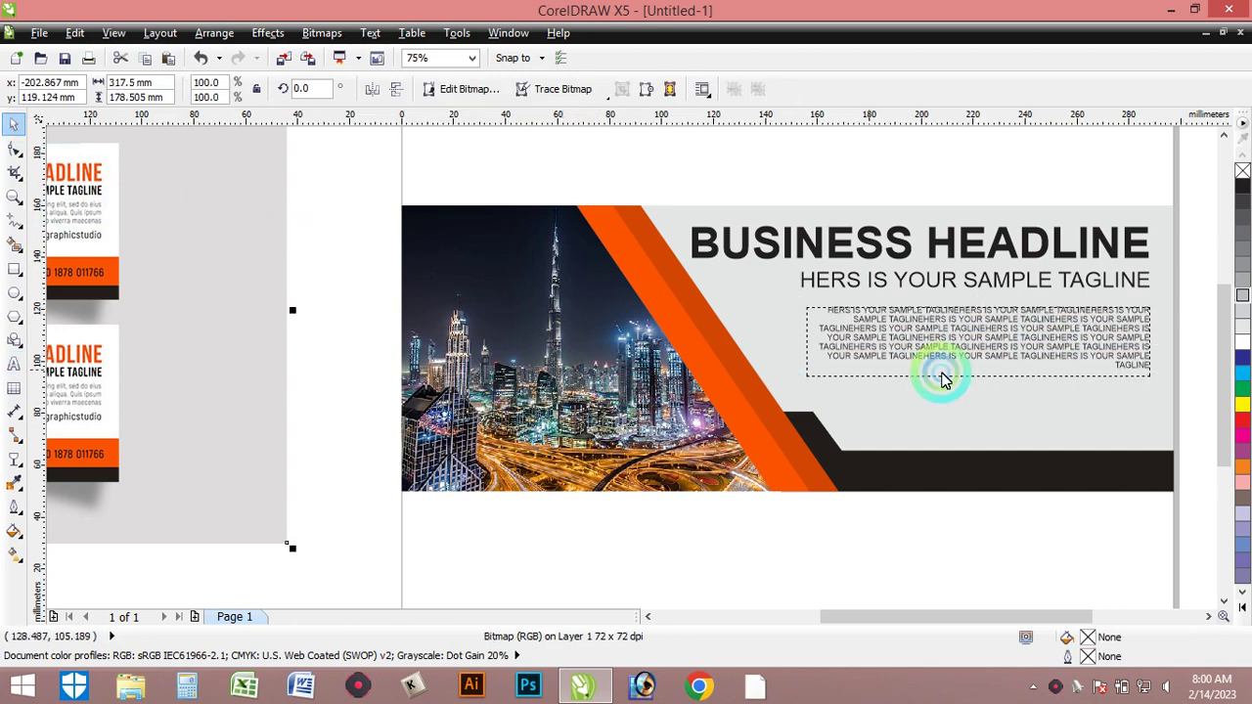
click(967, 374)
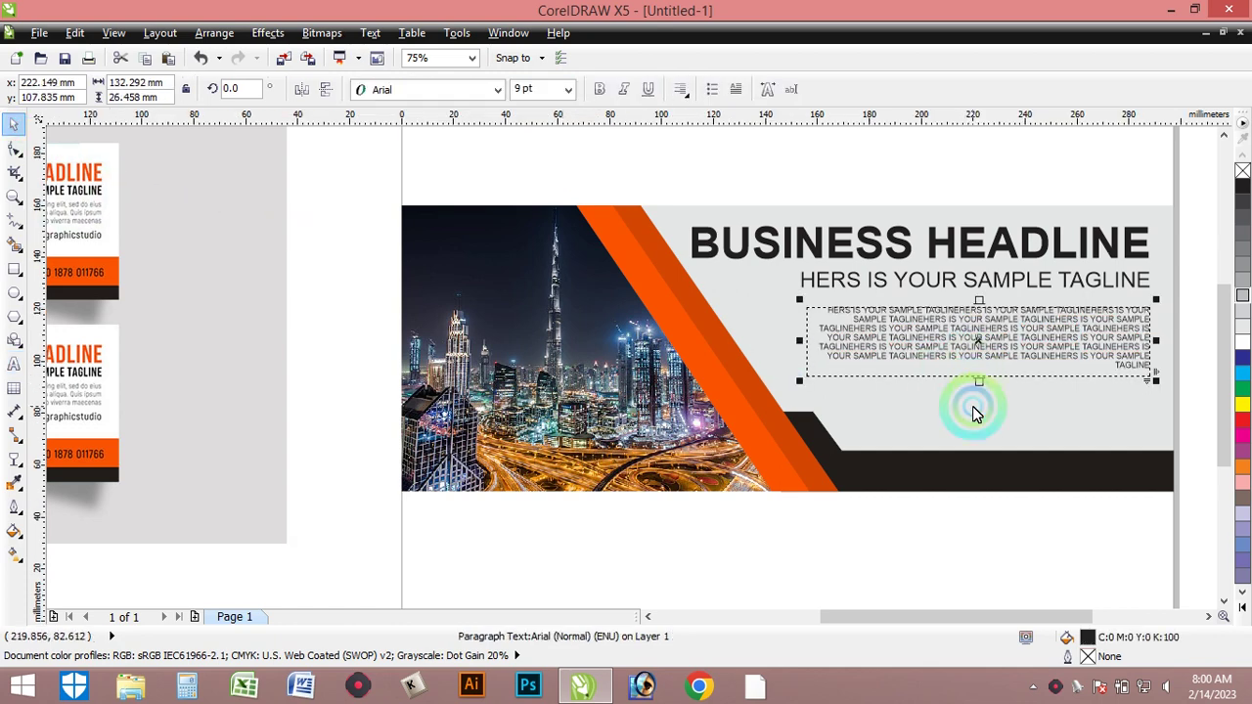
click(973, 411)
click(299, 377)
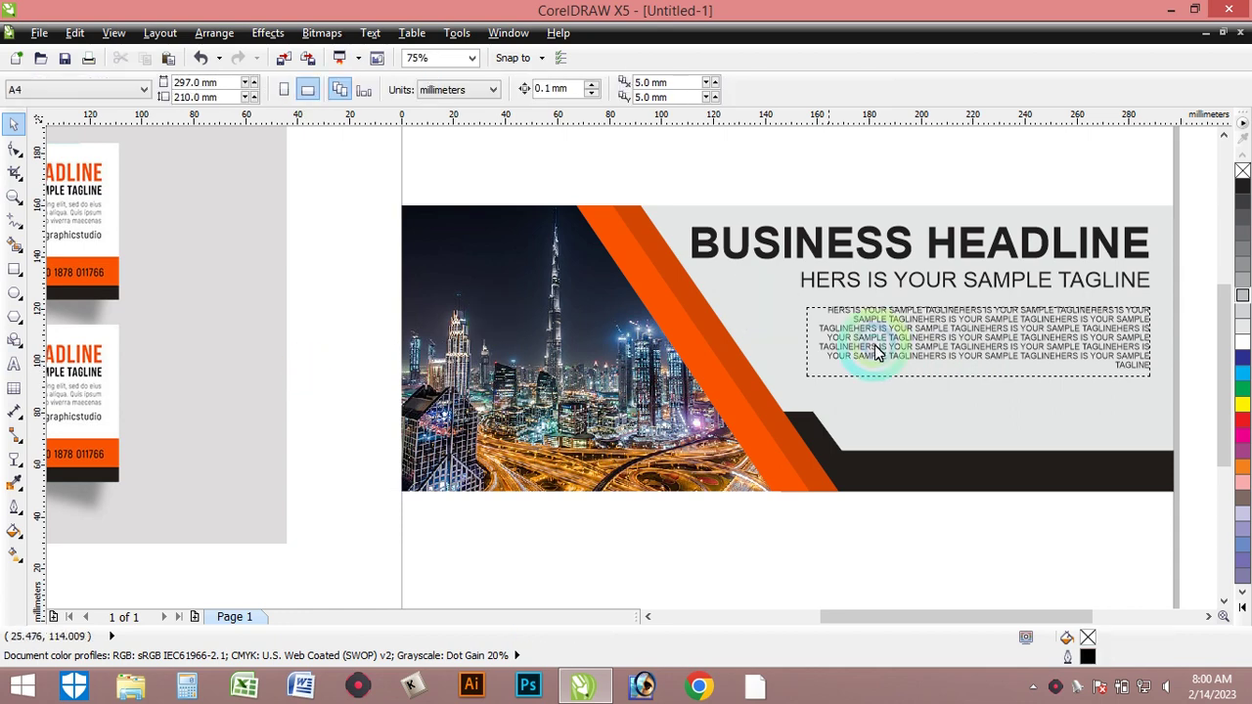
click(902, 379)
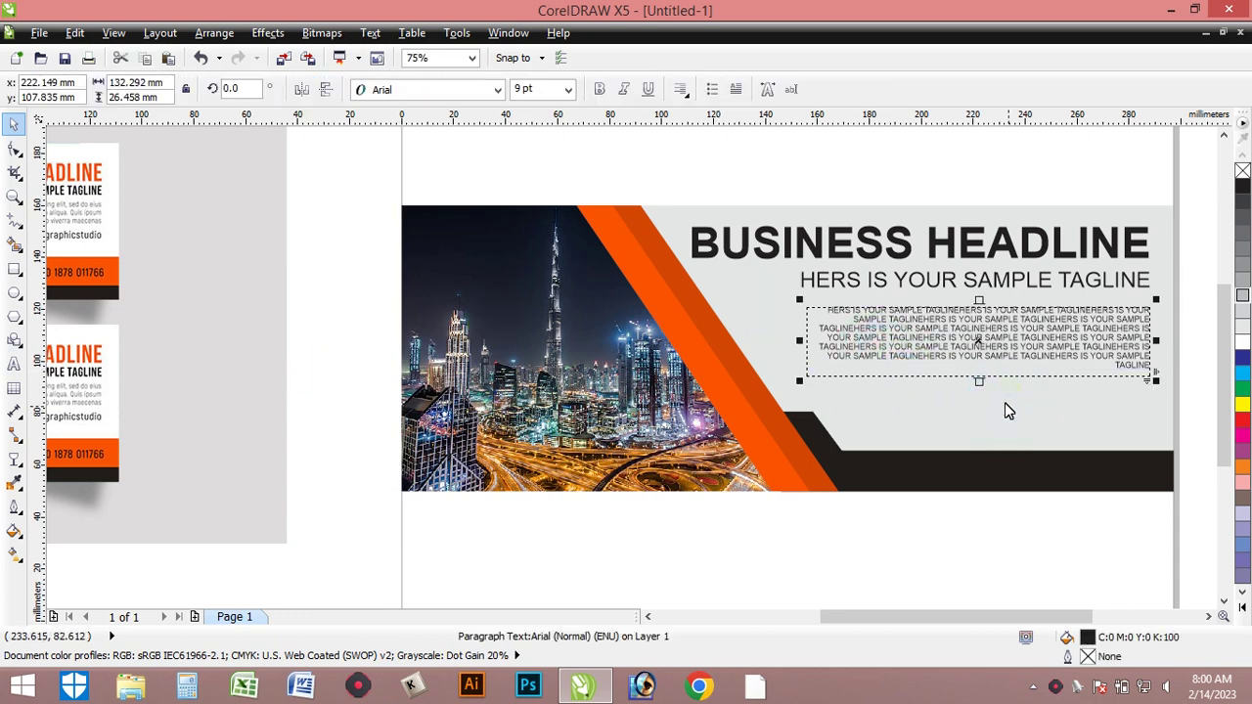
drag(979, 381, 984, 372)
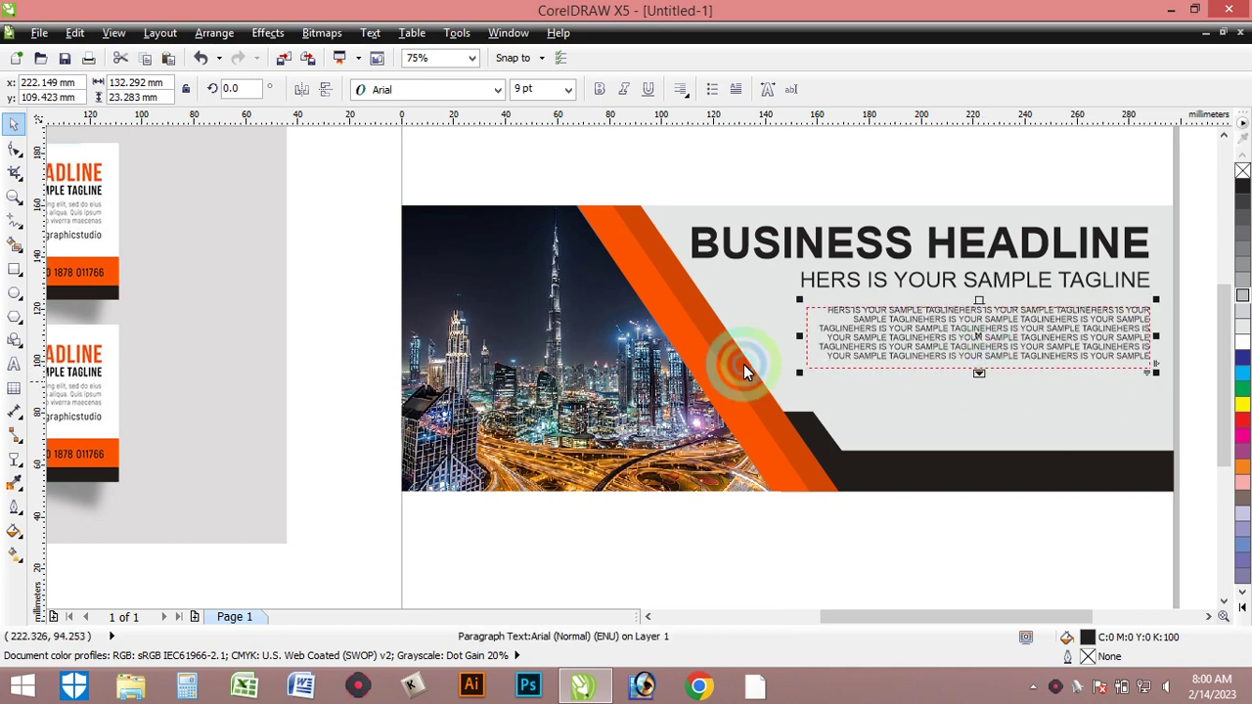
click(581, 270)
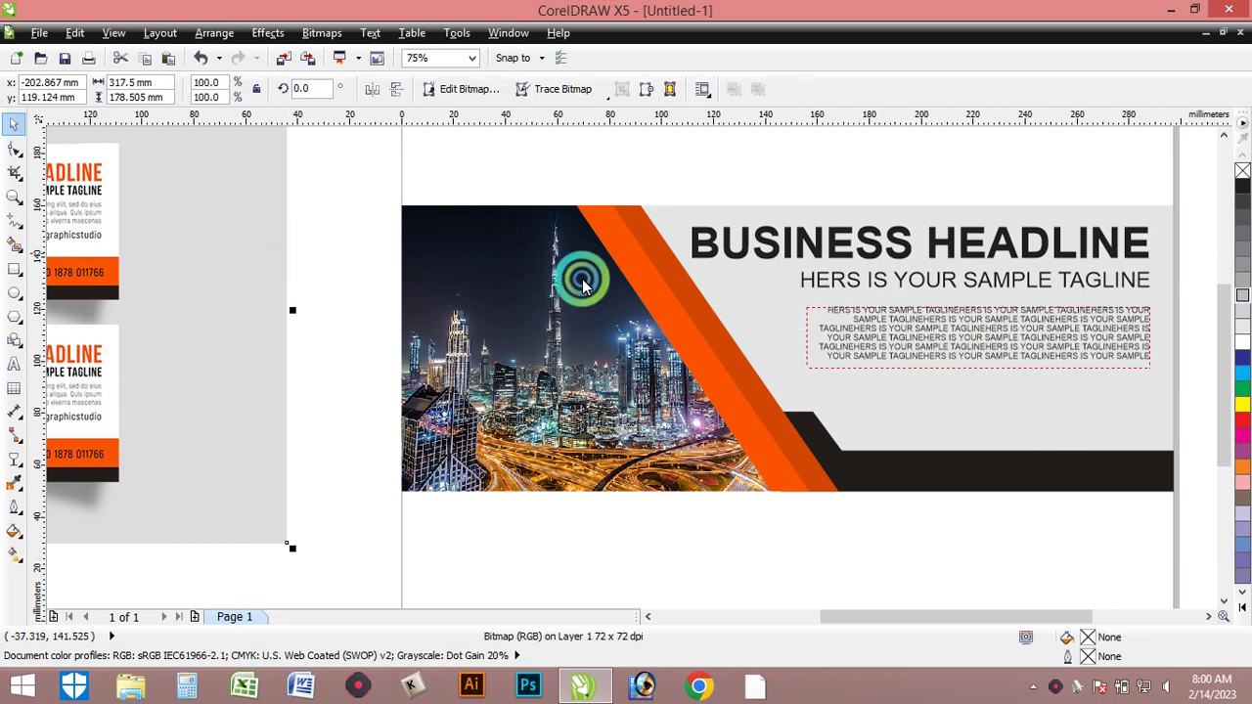
click(792, 533)
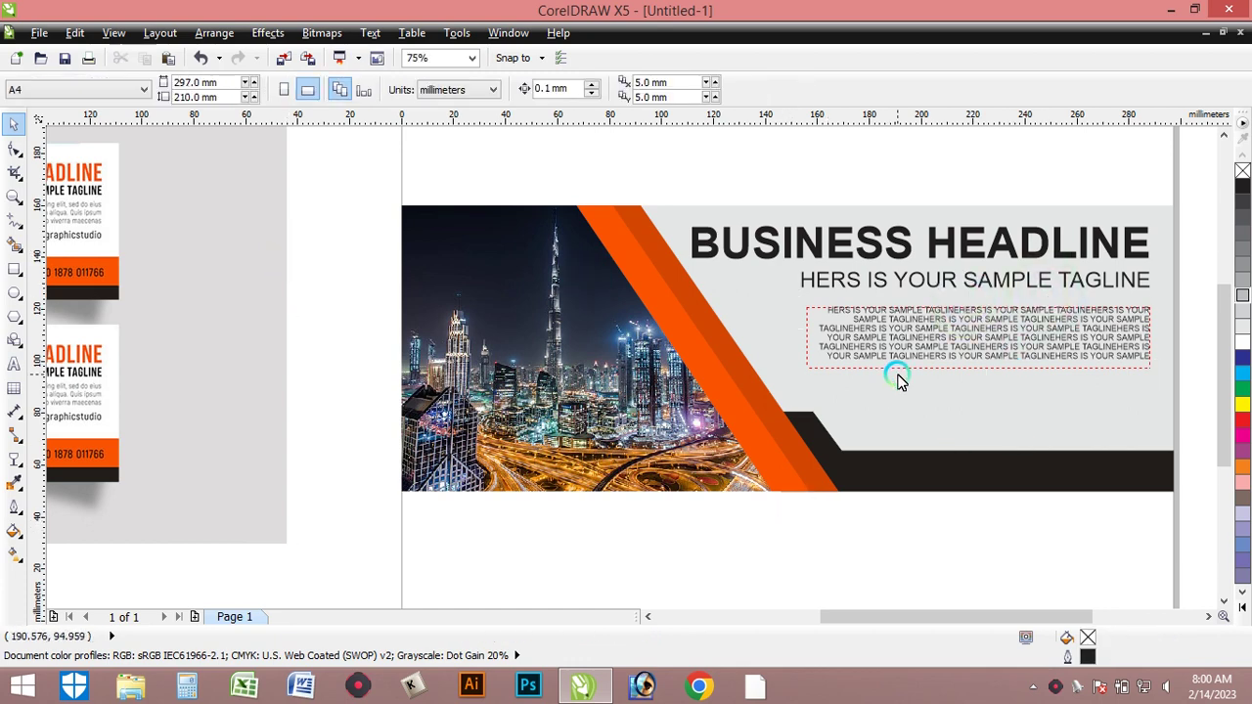
Move the reference image about 59 mm to the right so its contact bar can be seen beside the banner
scroll(217, 337, down, 1)
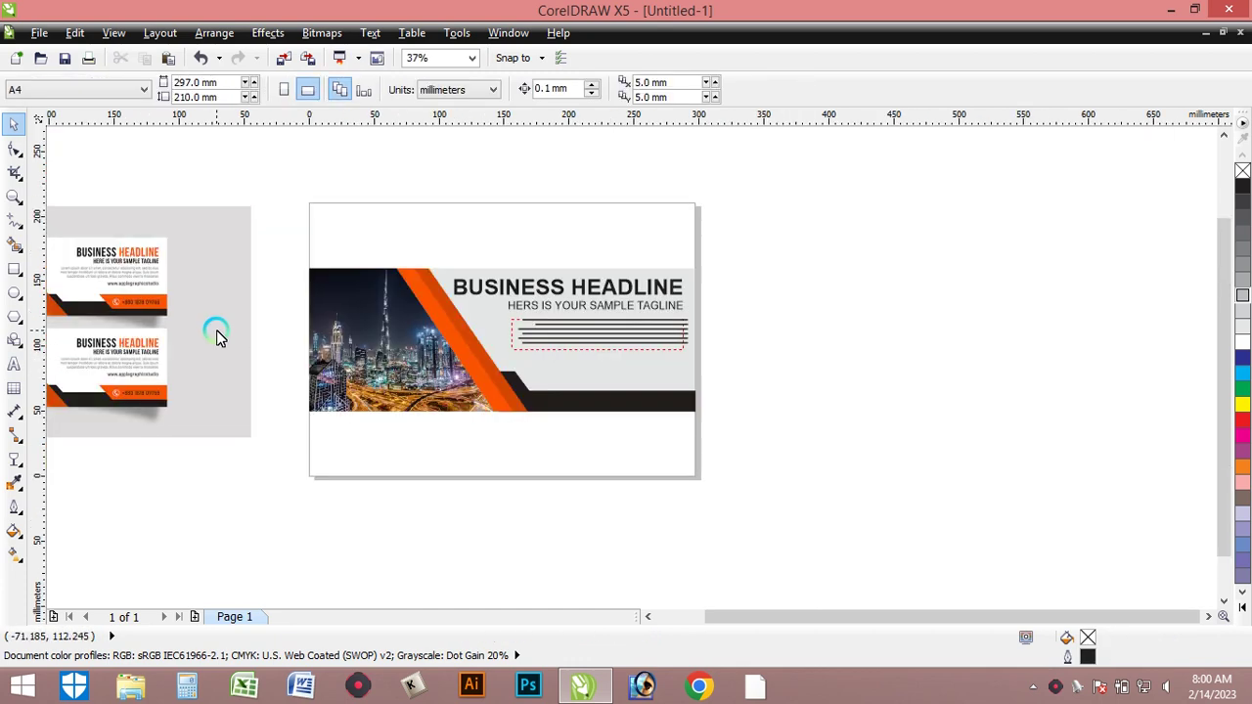
scroll(217, 338, up, 1)
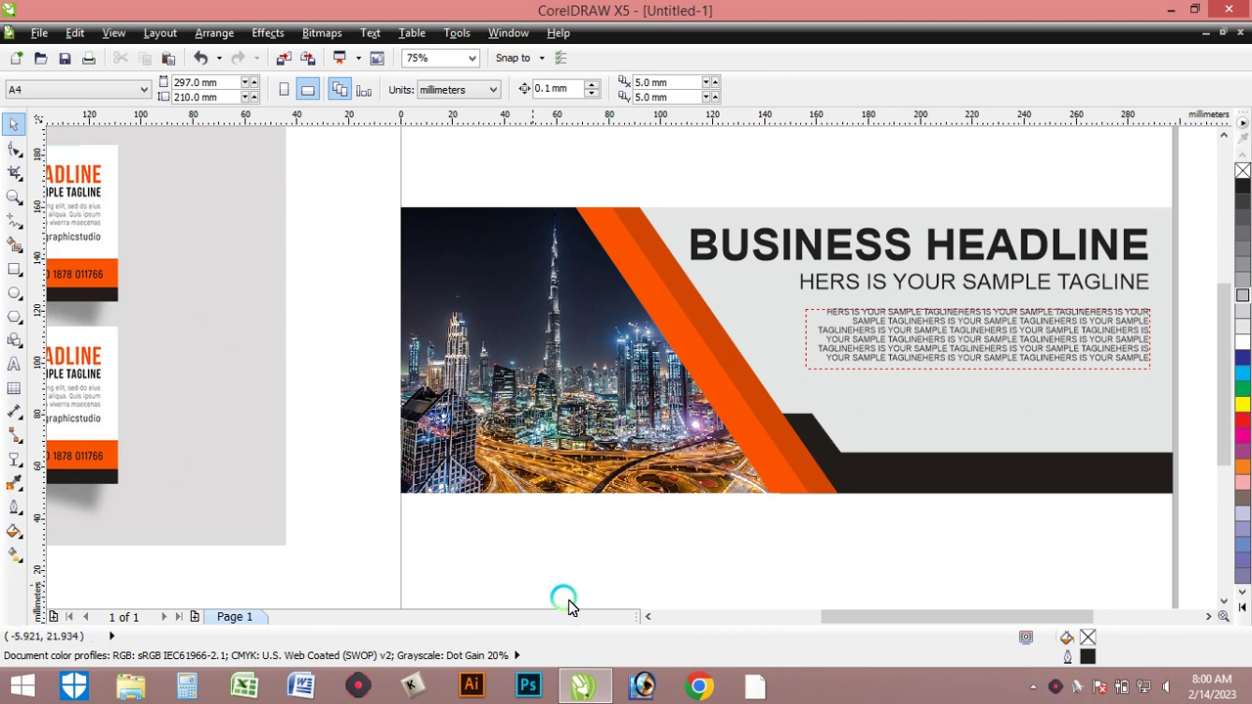
click(649, 617)
click(649, 617)
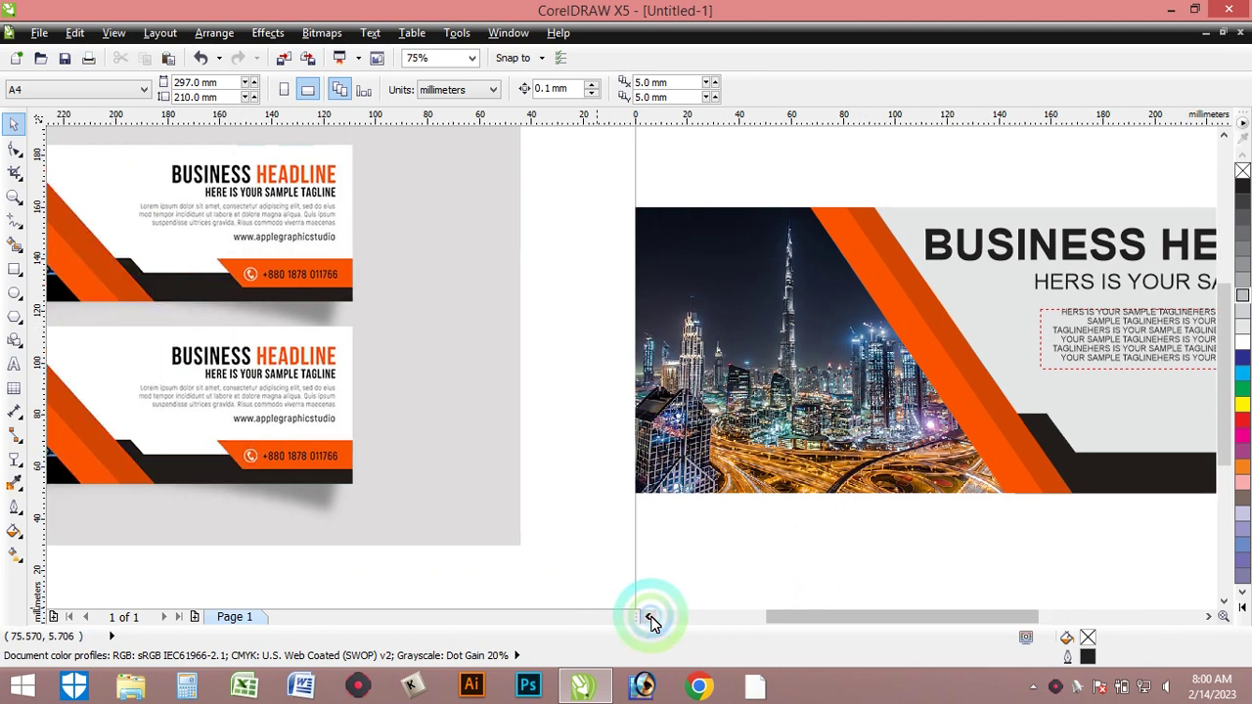
click(1209, 617)
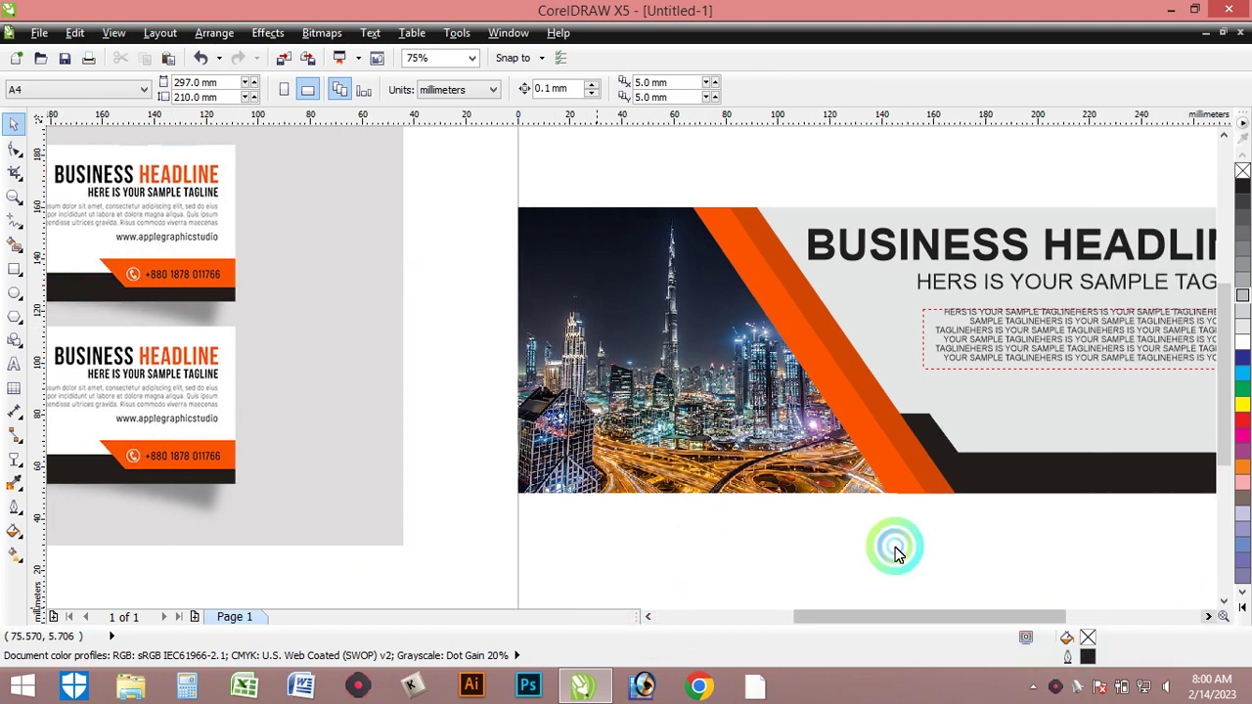
click(191, 350)
drag(194, 350, 345, 346)
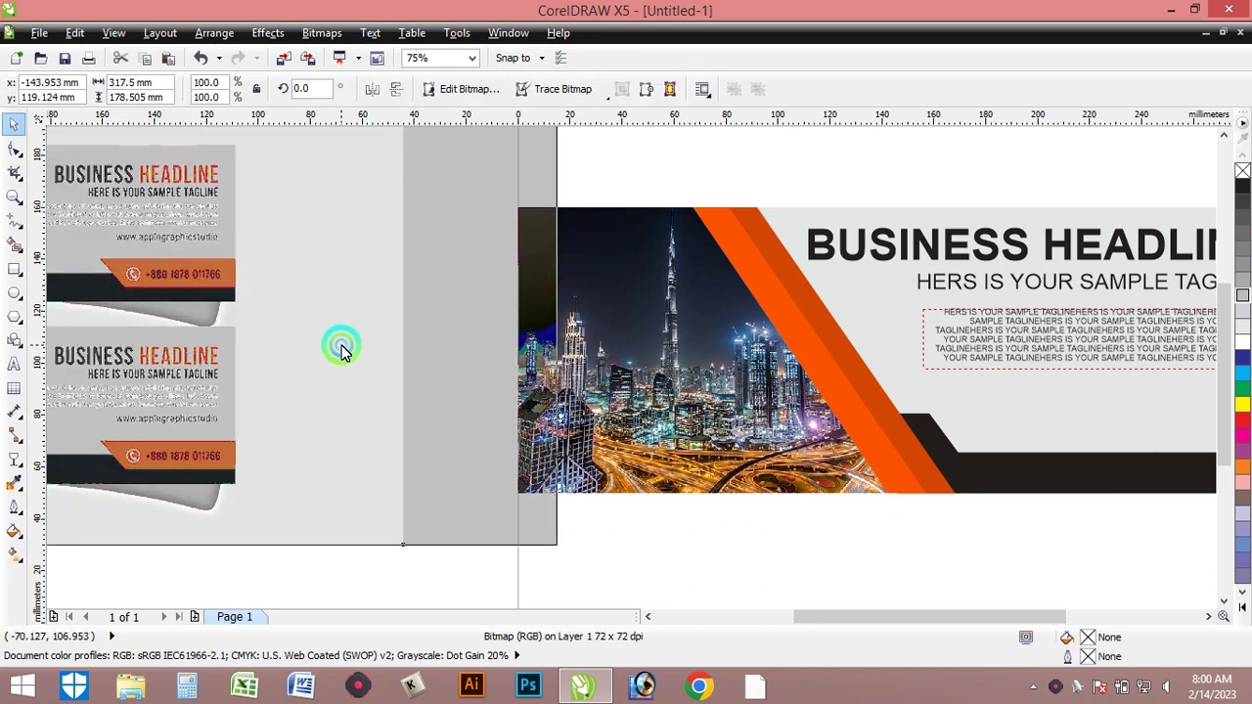
click(1211, 618)
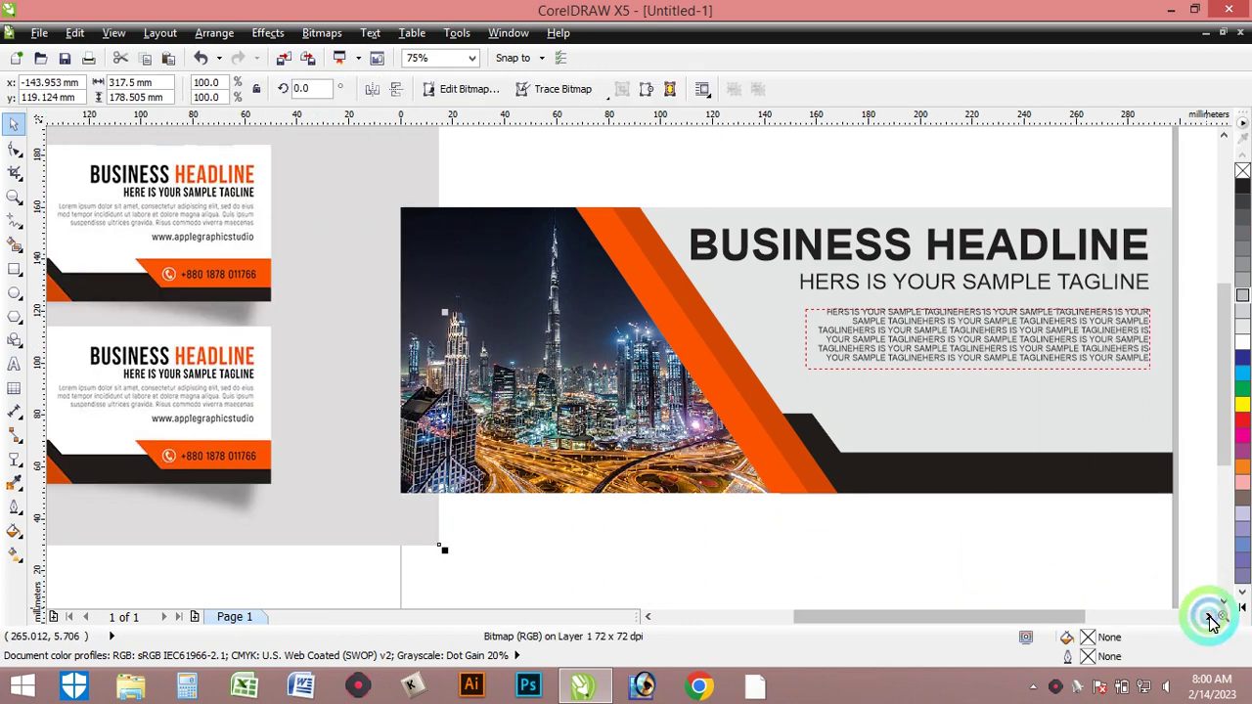
click(1211, 619)
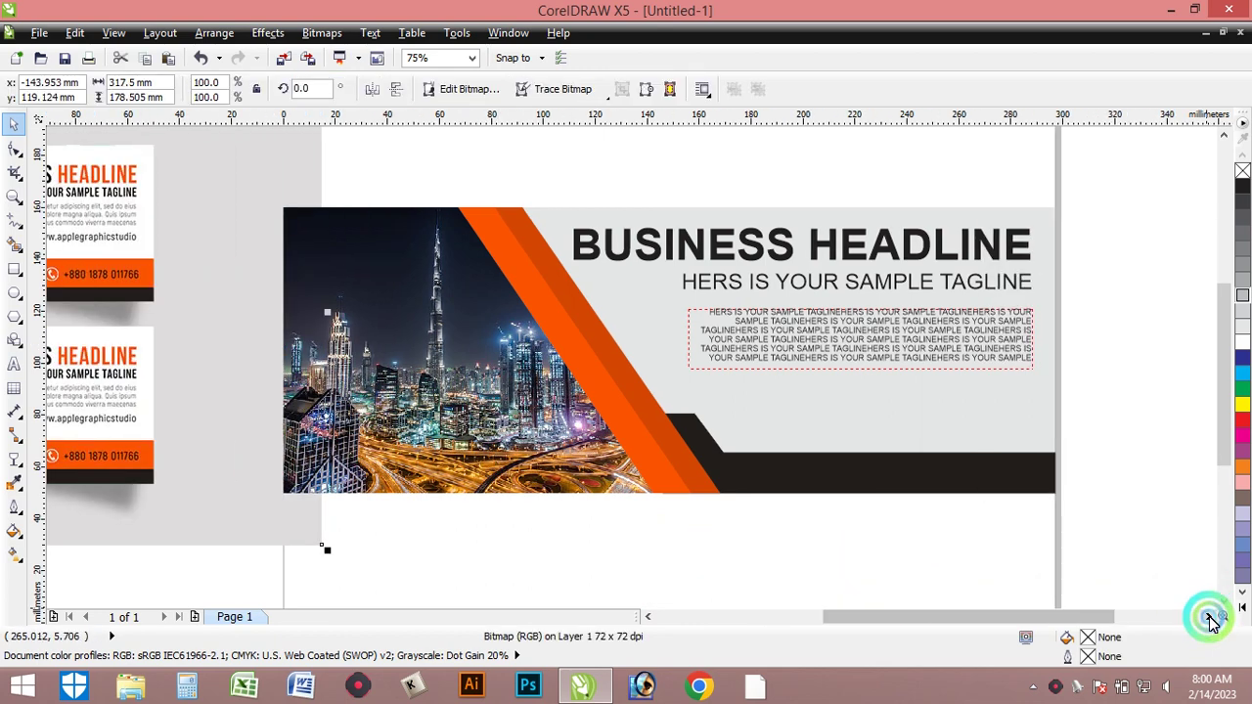
click(647, 617)
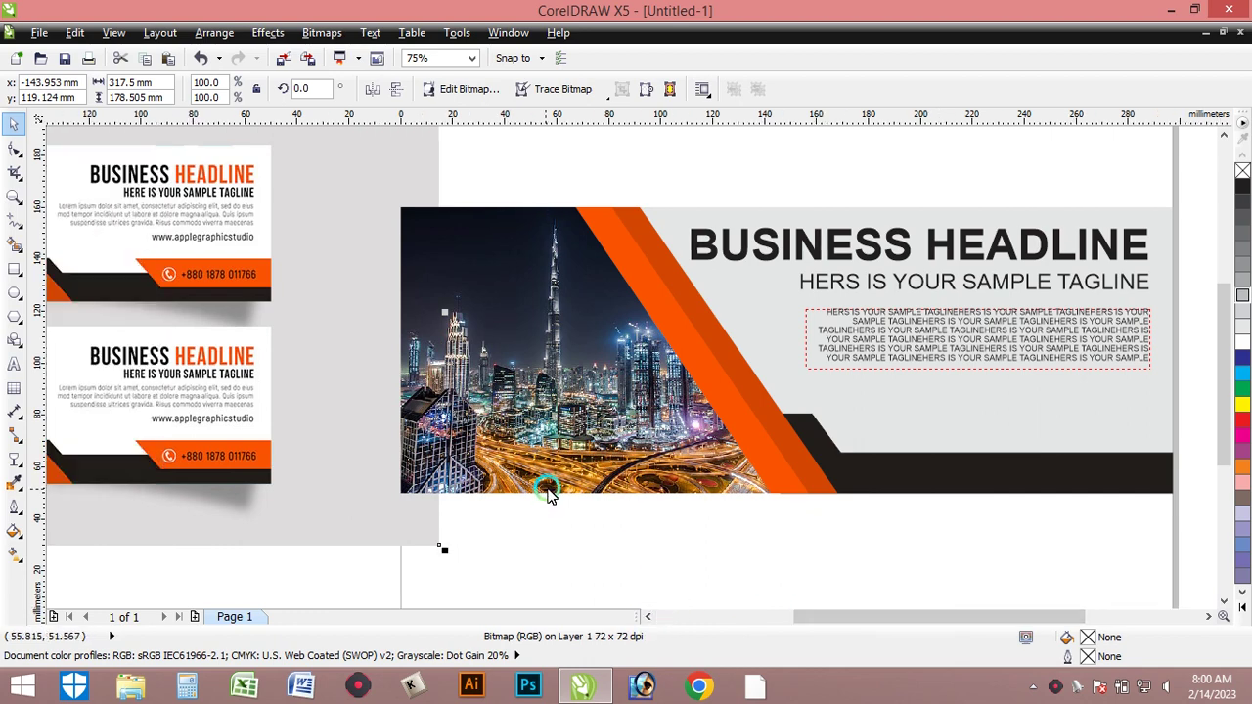
Draw a rectangle about 74 × 17 mm overlapping the right end of the dark bar
click(15, 269)
drag(980, 431, 1171, 470)
Fill the new rectangle with the orange sampled from the reference contact bar and remove its outline
click(16, 442)
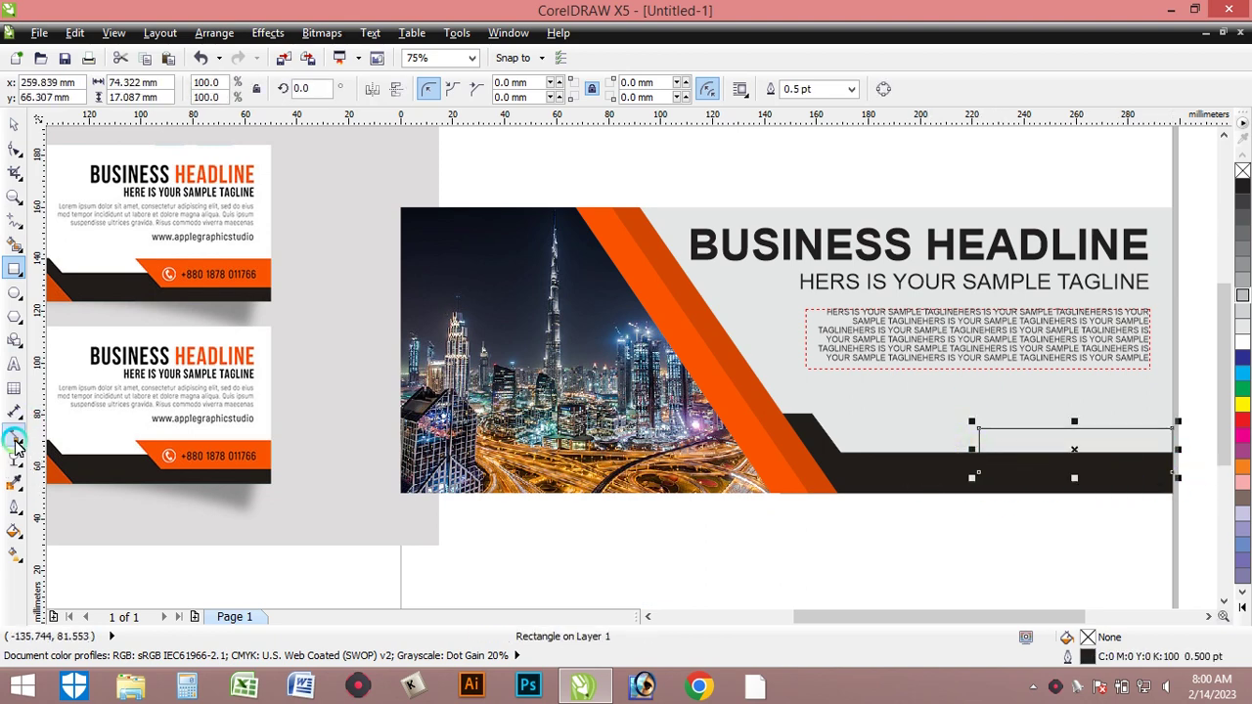
click(16, 493)
click(740, 414)
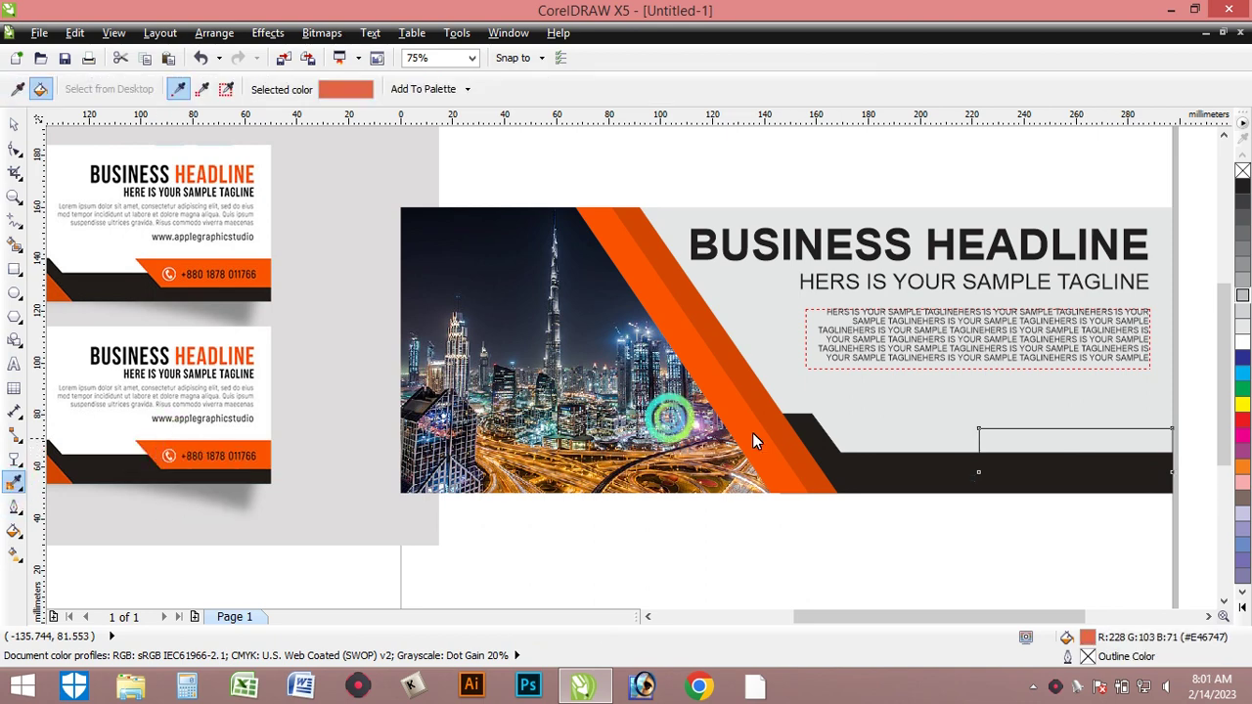
click(1045, 450)
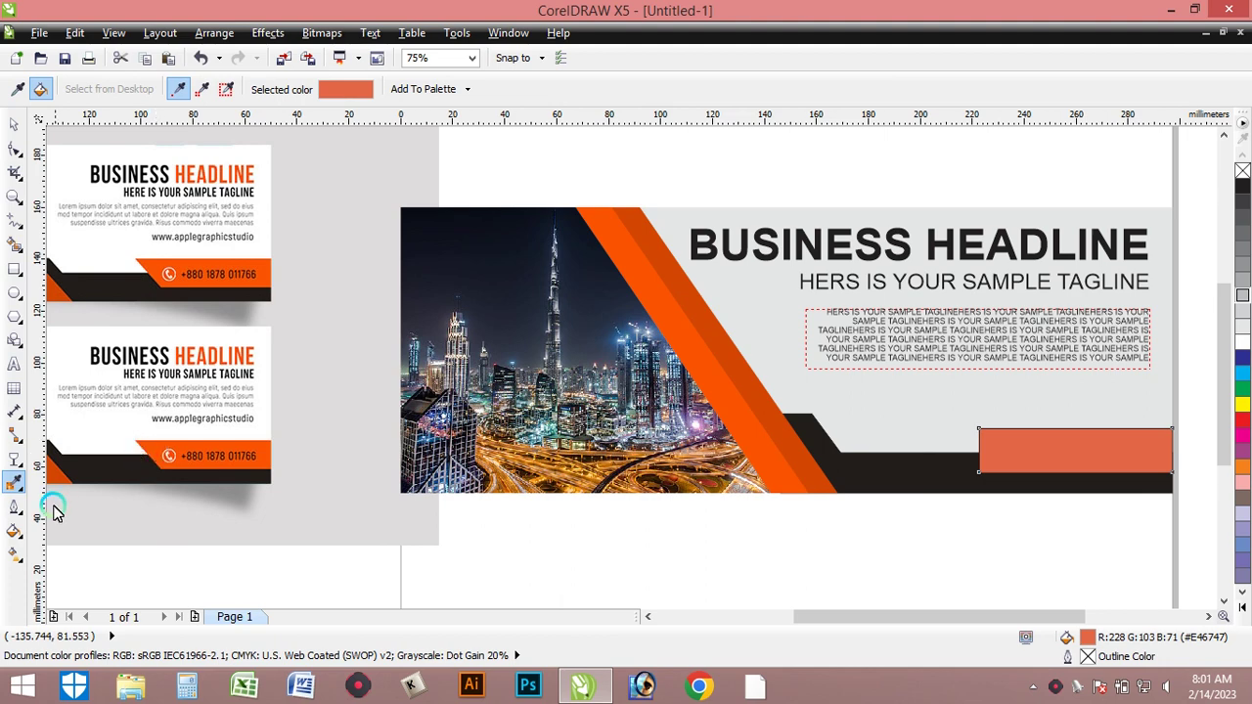
click(161, 452)
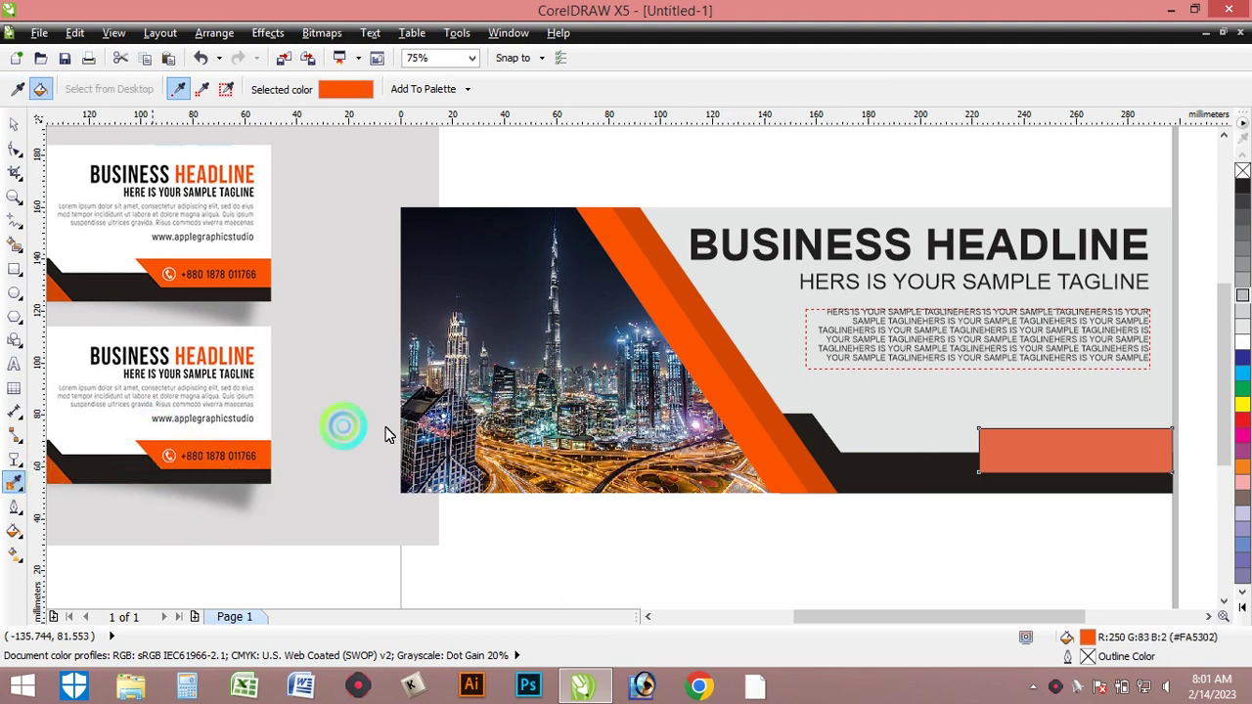
click(993, 440)
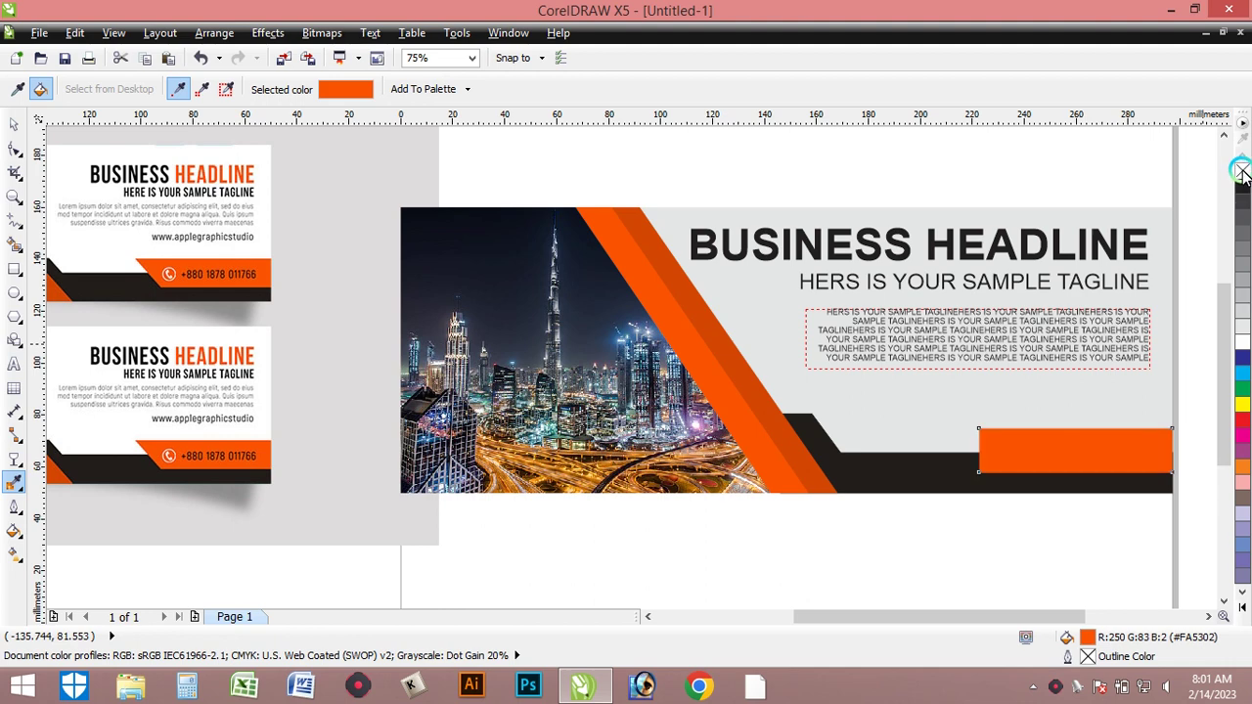
Convert the orange rectangle to curves and move its lower-left corner about 13 mm inward to slant that end
click(15, 152)
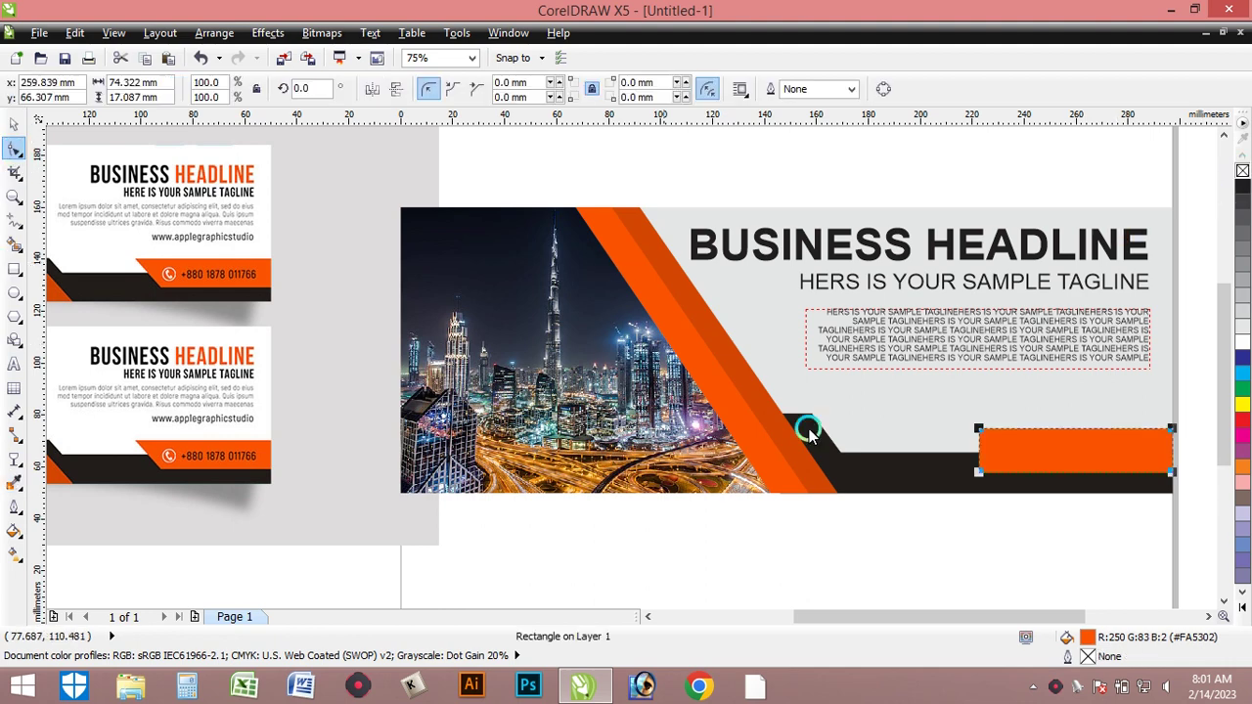
click(214, 33)
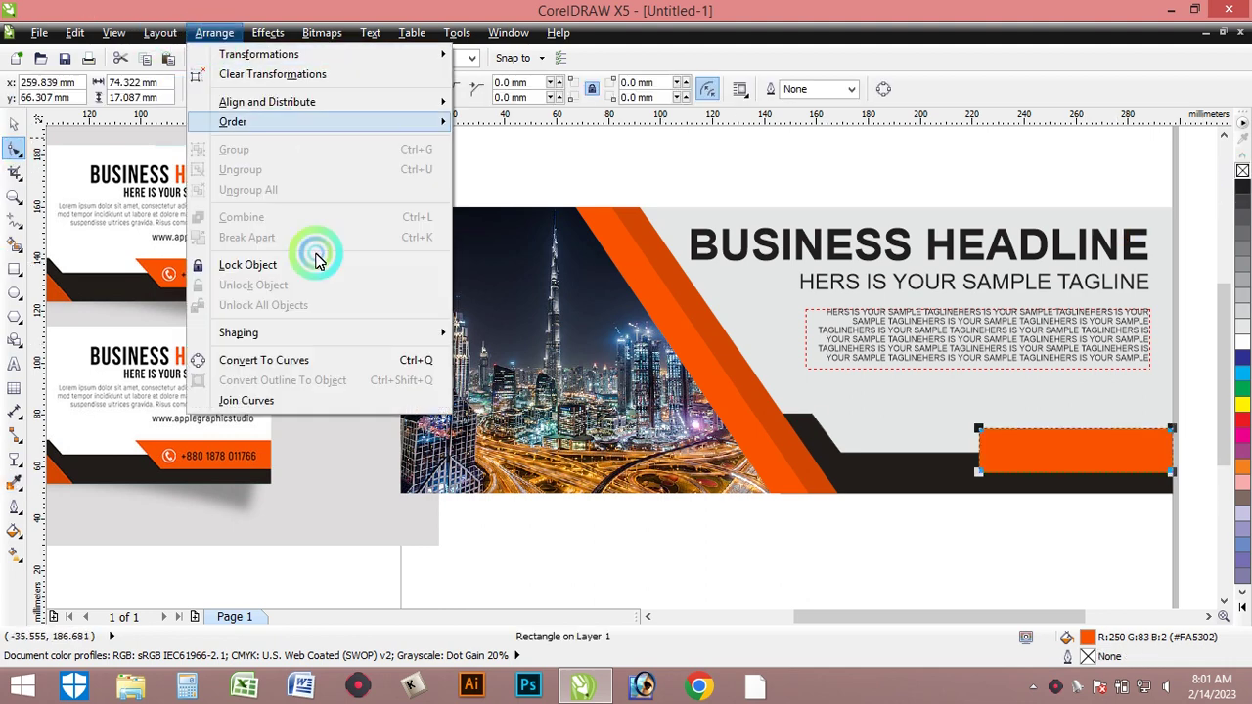
click(249, 360)
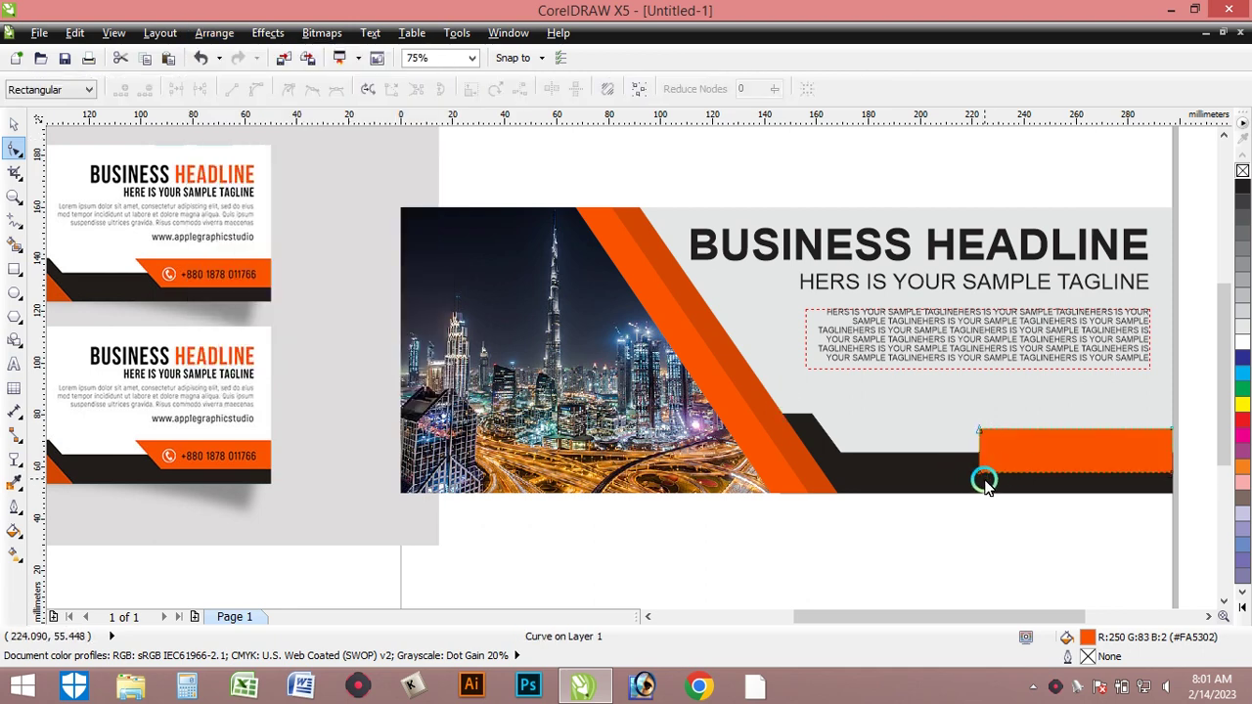
drag(981, 473, 1013, 471)
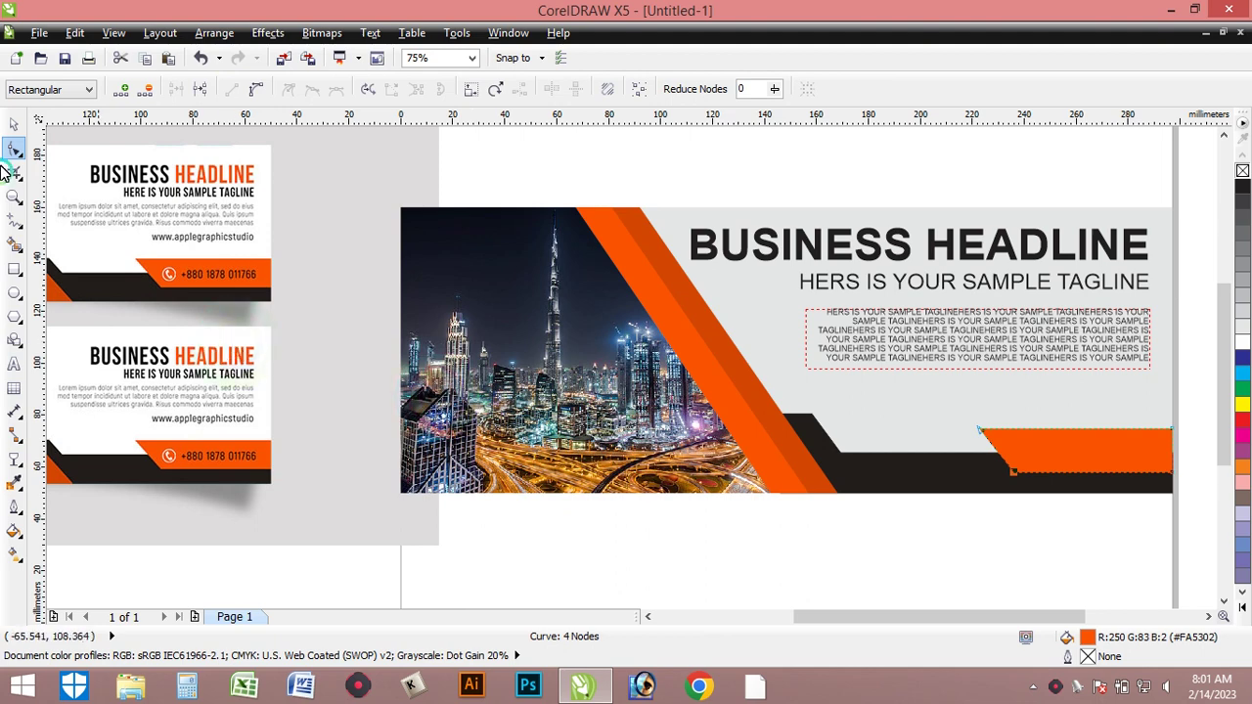
click(11, 127)
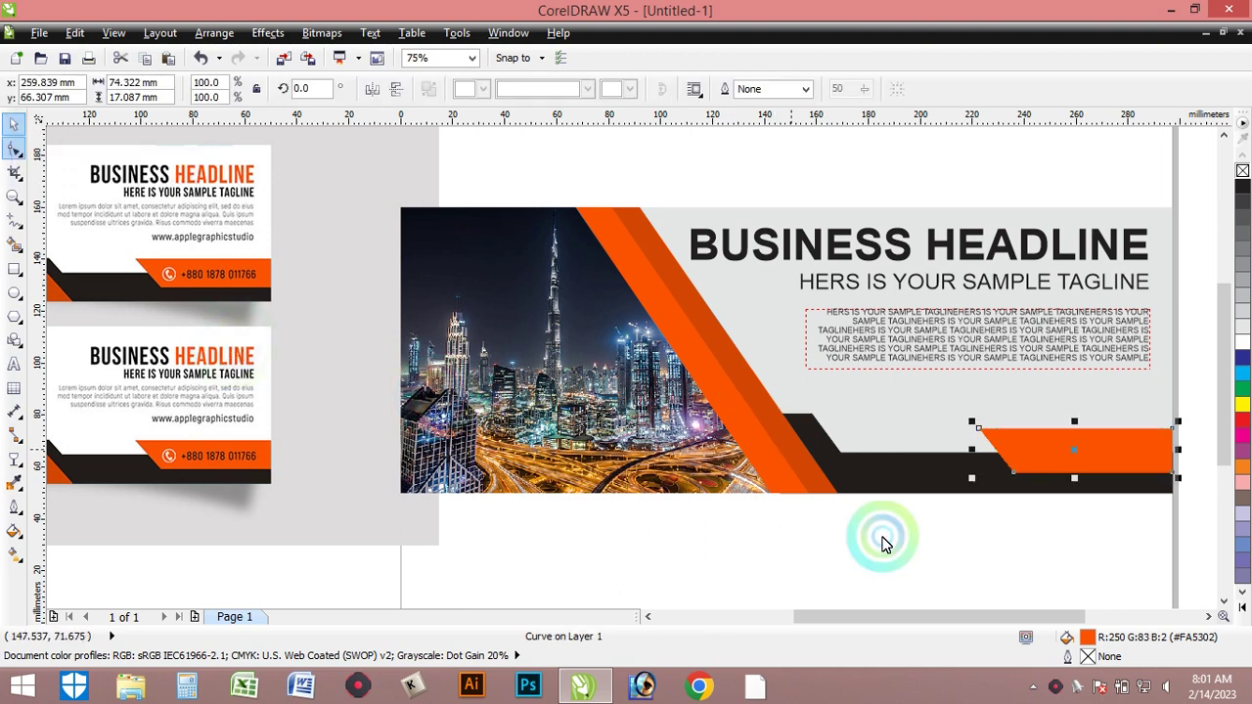
Align the orange bar with the right edge of the banner background and deselect both
click(945, 567)
click(1087, 456)
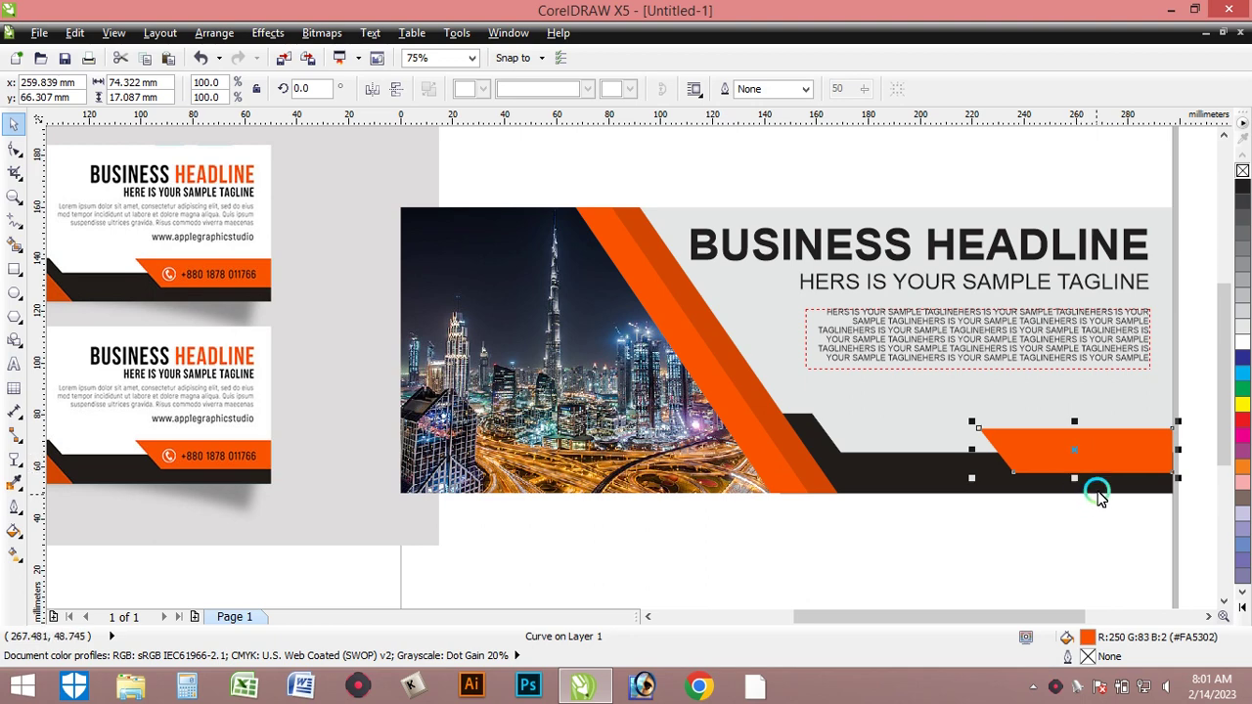
shift+click(1153, 415)
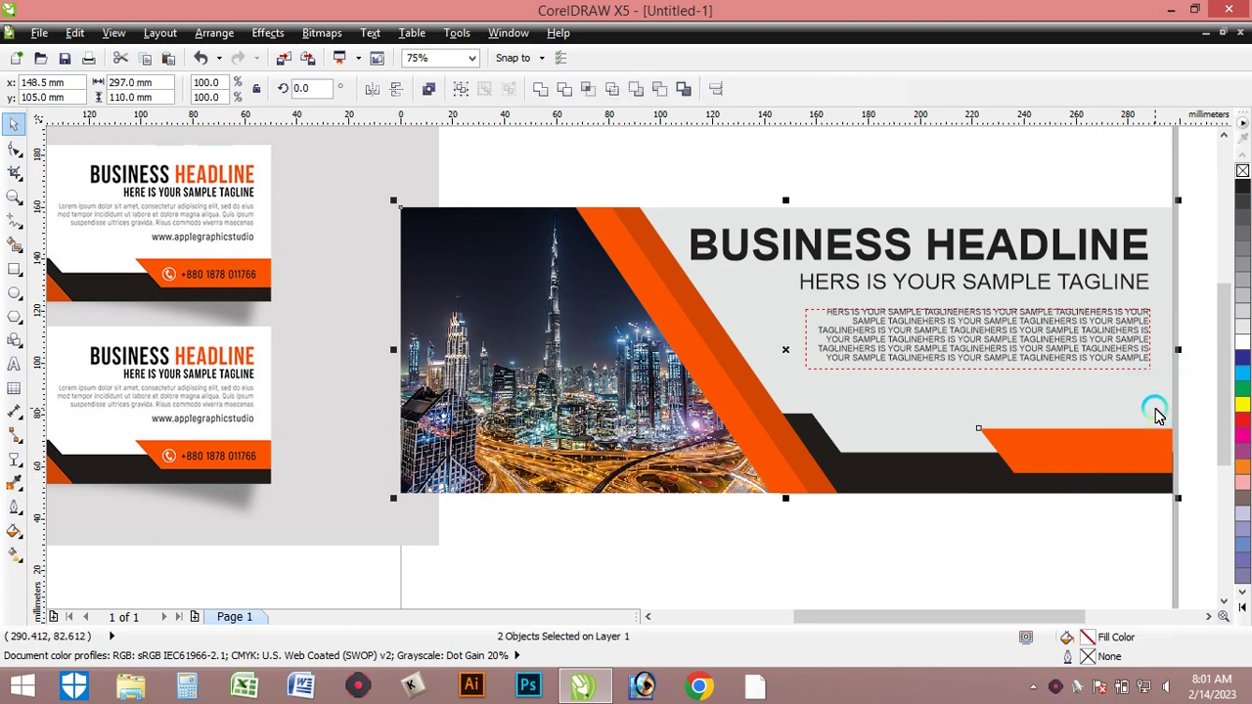
key(alt+a)
key(a)
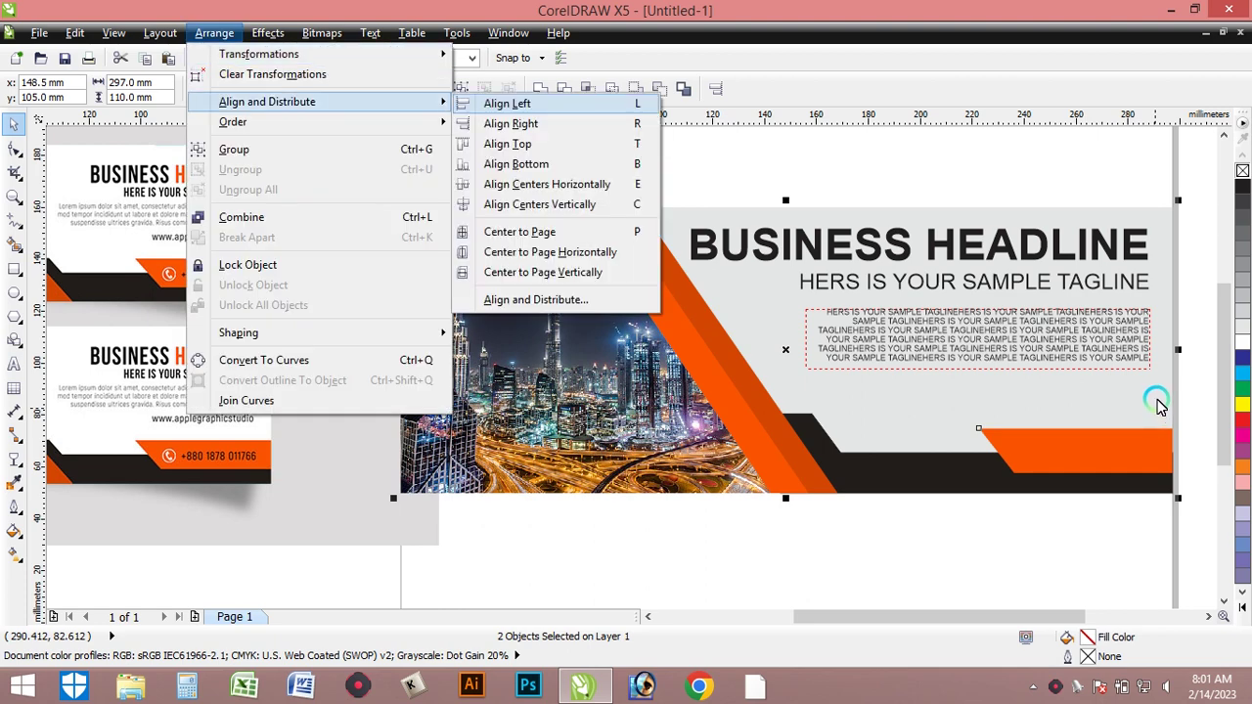
key(Return)
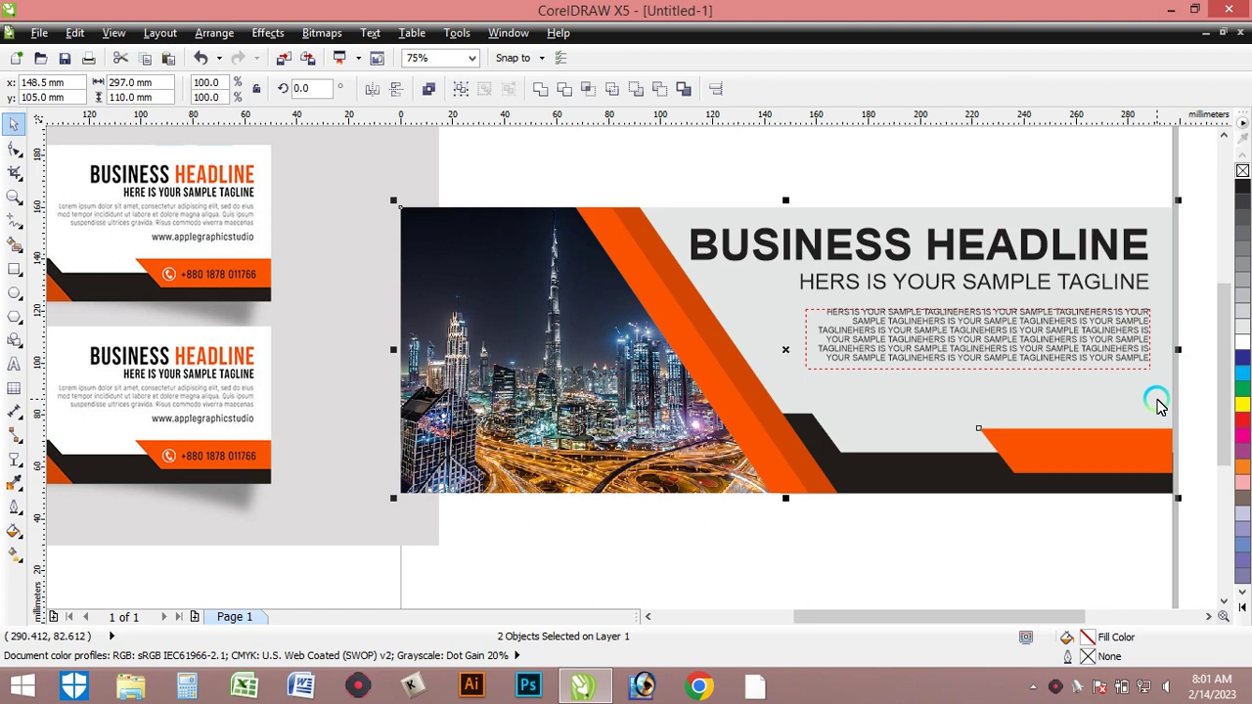
scroll(1150, 494, up, 2)
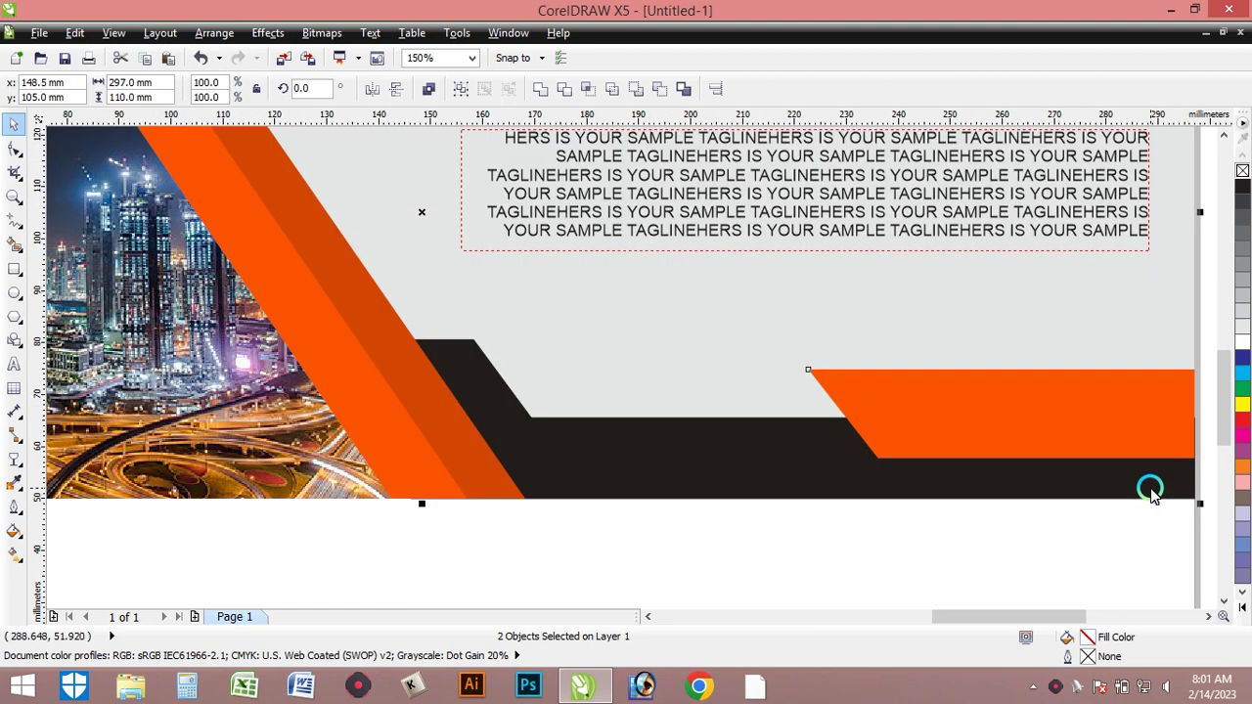
scroll(1150, 494, up, 2)
scroll(1150, 494, down, 4)
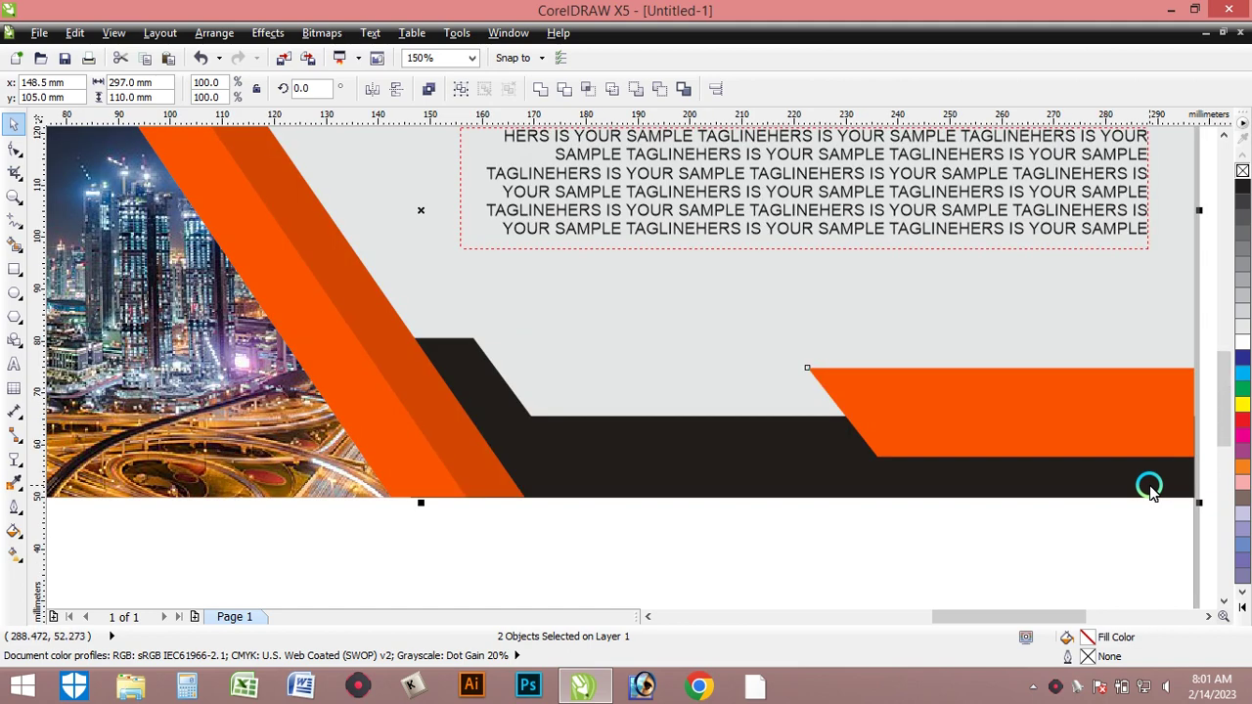
click(681, 605)
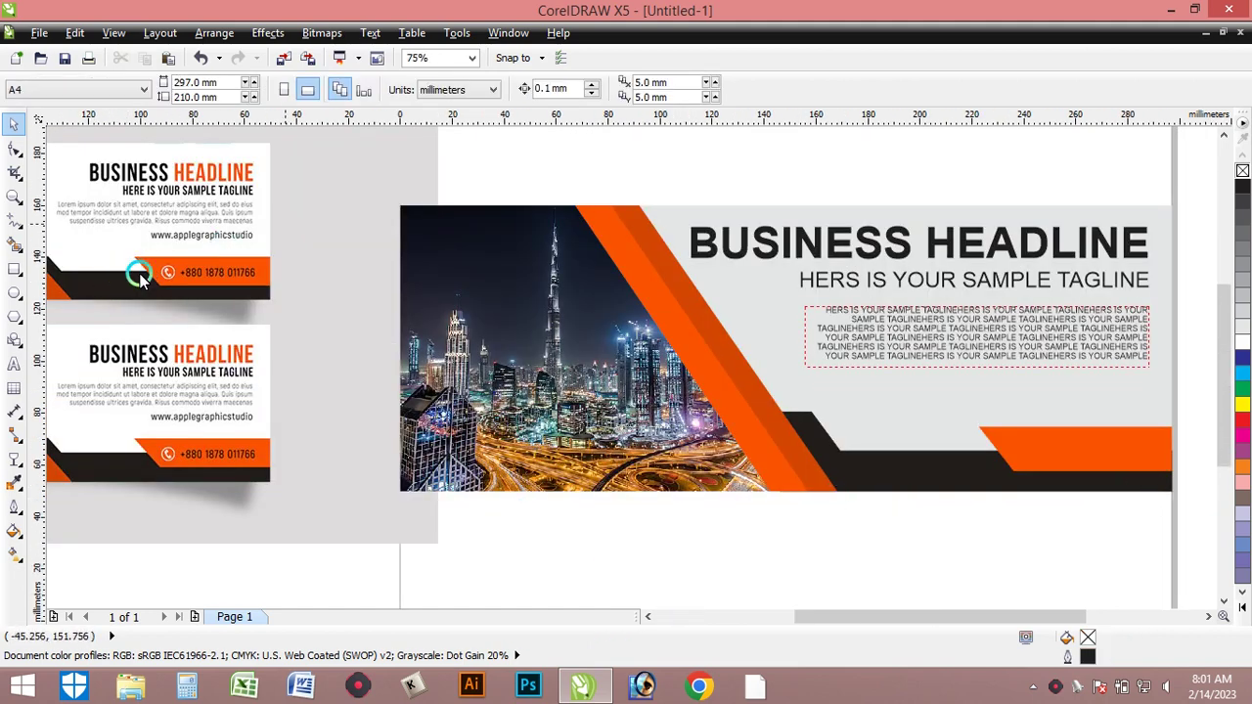
Add a phone number as 24 pt Arial artistic text over the orange bar
click(13, 364)
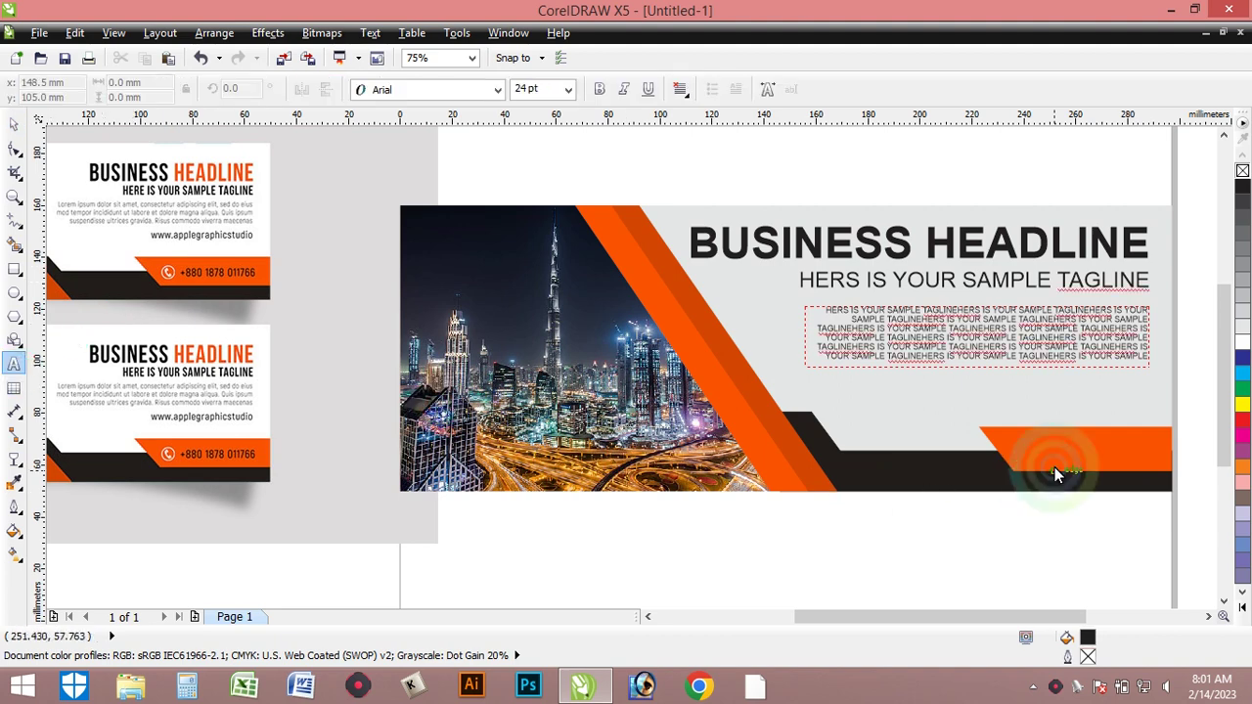
click(1138, 472)
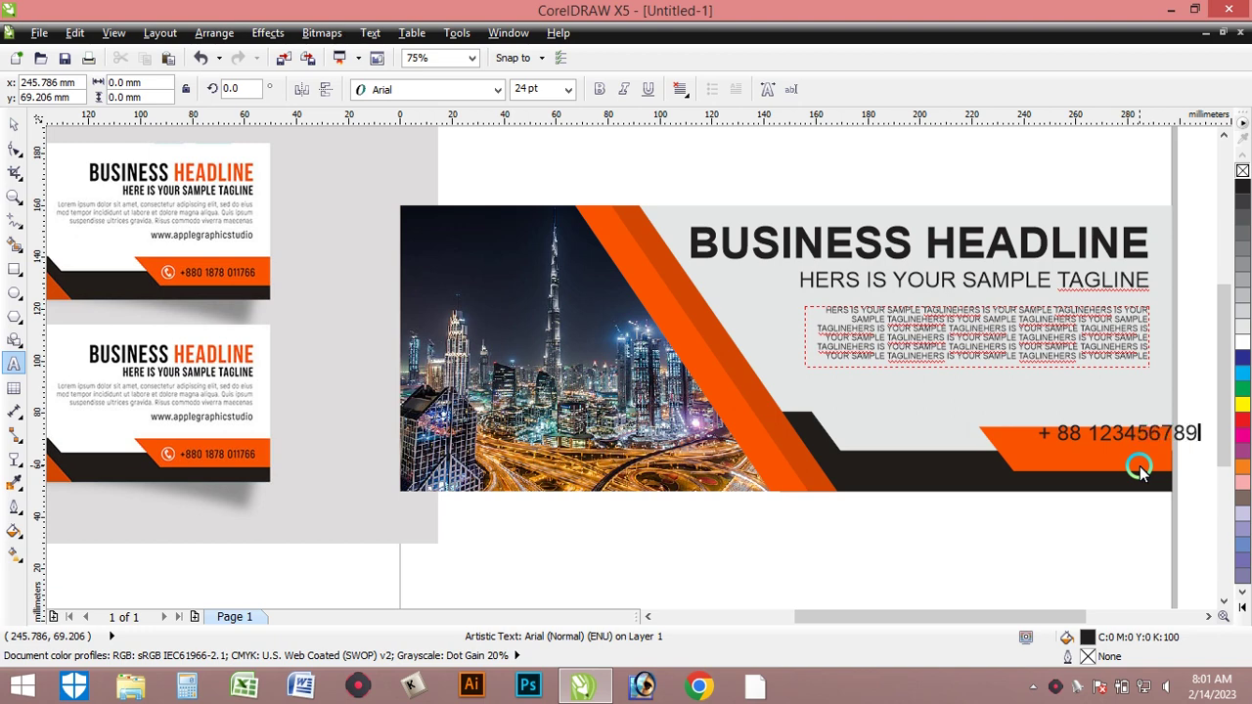
click(8, 127)
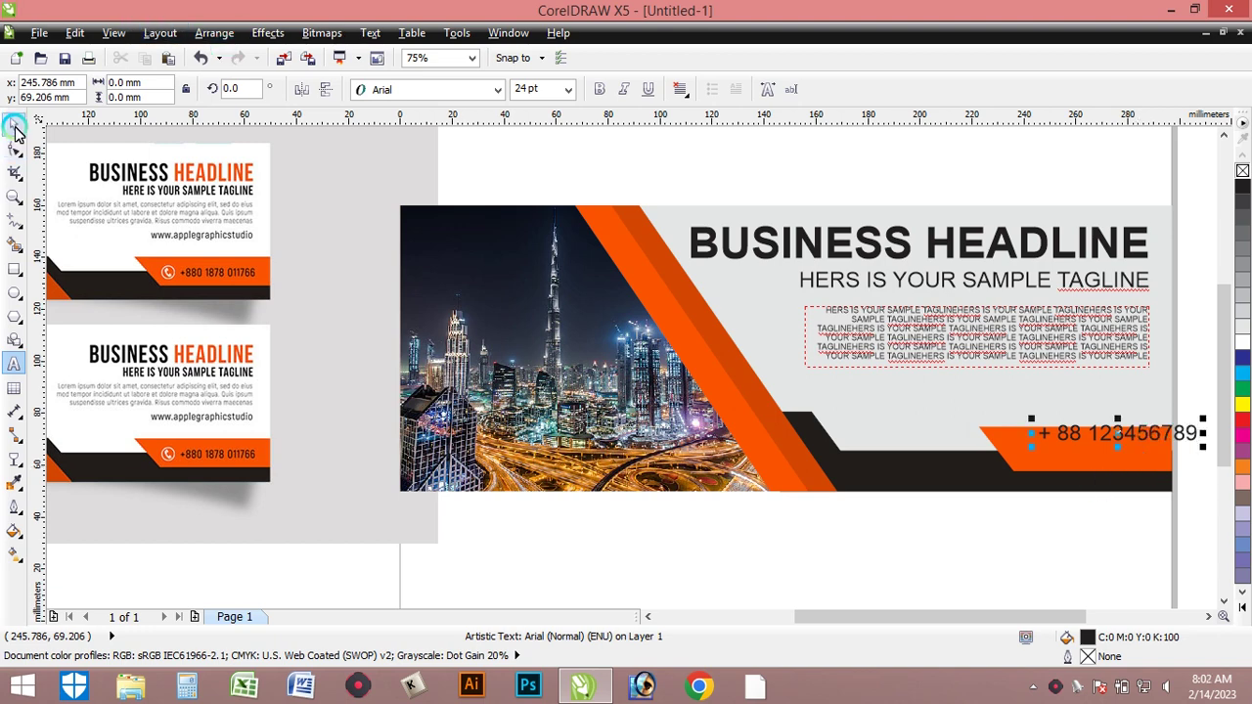
Move the phone number down onto the orange bar and shrink it to about 57 mm wide
mouse_move(1109, 436)
mouse_down()
mouse_move(1090, 467)
mouse_move(1093, 447)
mouse_up()
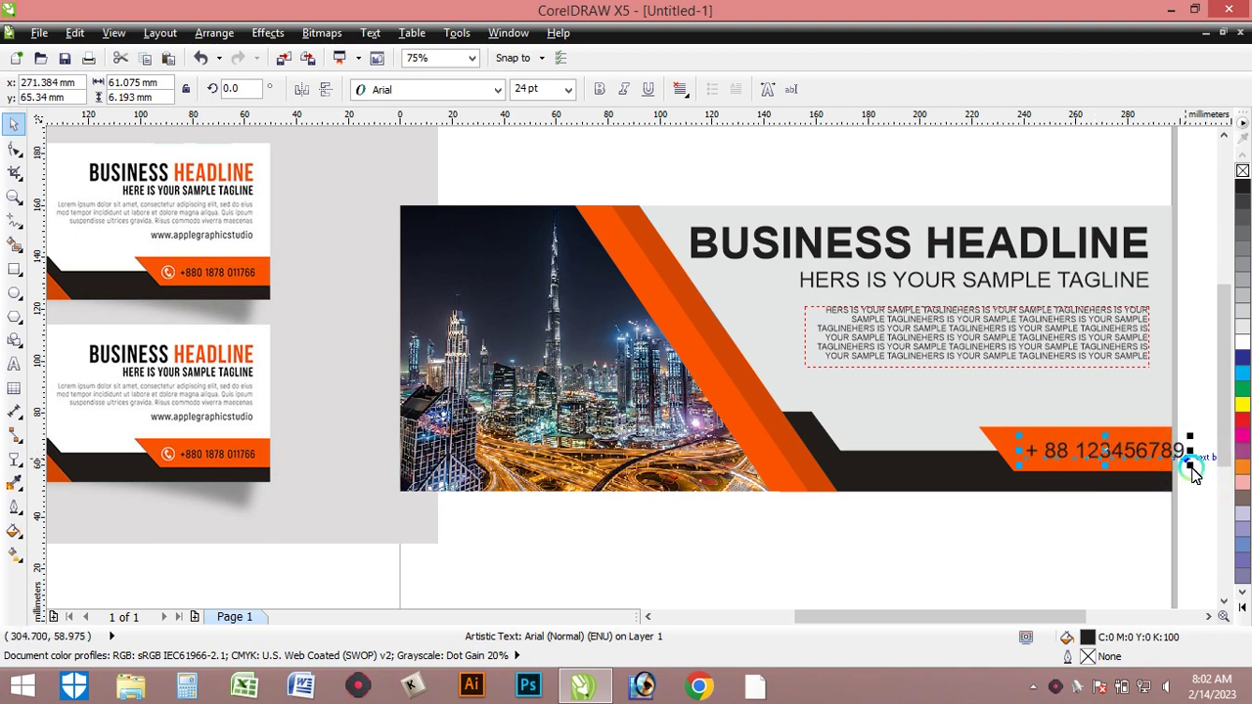
mouse_move(1194, 470)
mouse_down()
mouse_move(1171, 467)
mouse_move(1192, 477)
mouse_move(1185, 464)
mouse_move(1190, 482)
mouse_up()
key(Escape)
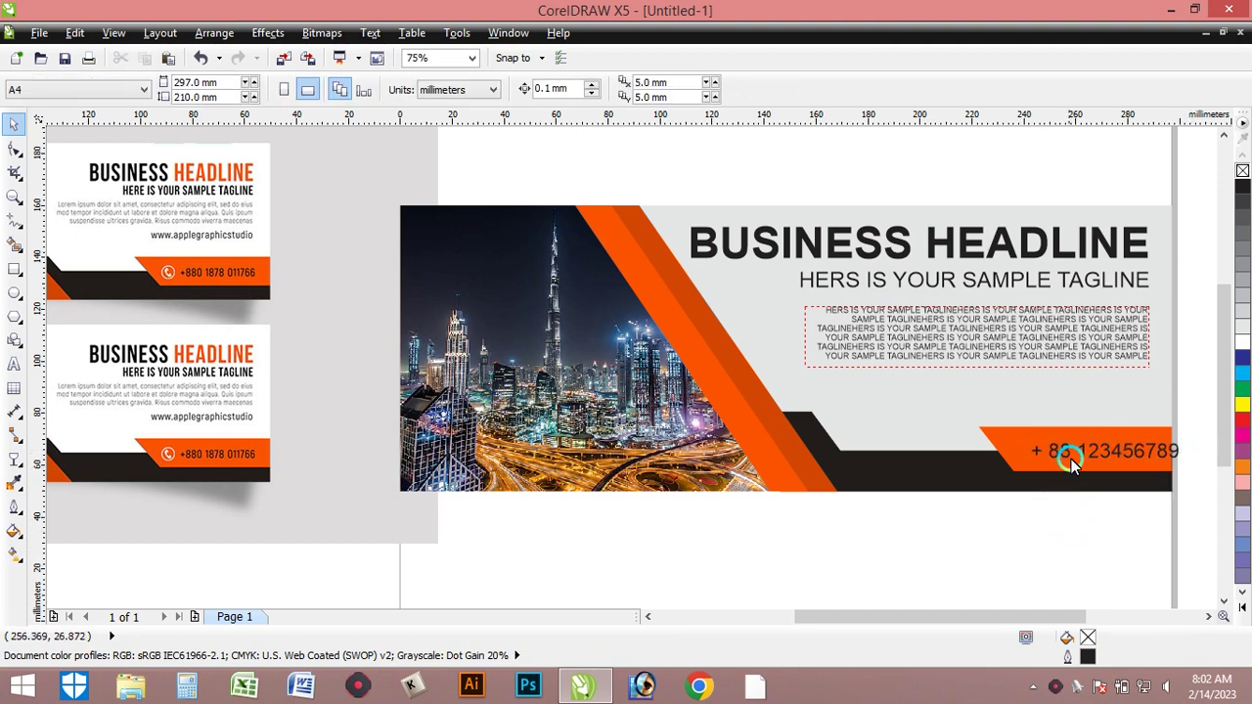
Centre the phone number on the orange bar both horizontally and vertically
click(1084, 452)
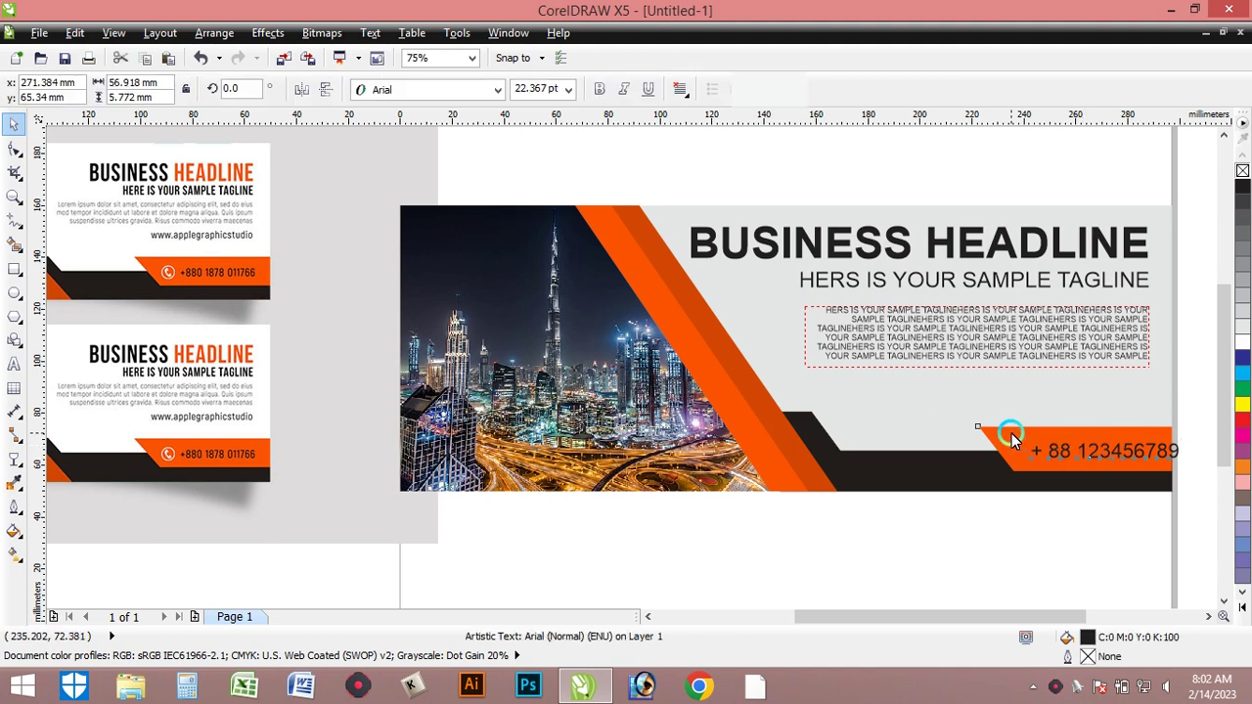
shift+click(1013, 440)
drag(1012, 447, 1020, 463)
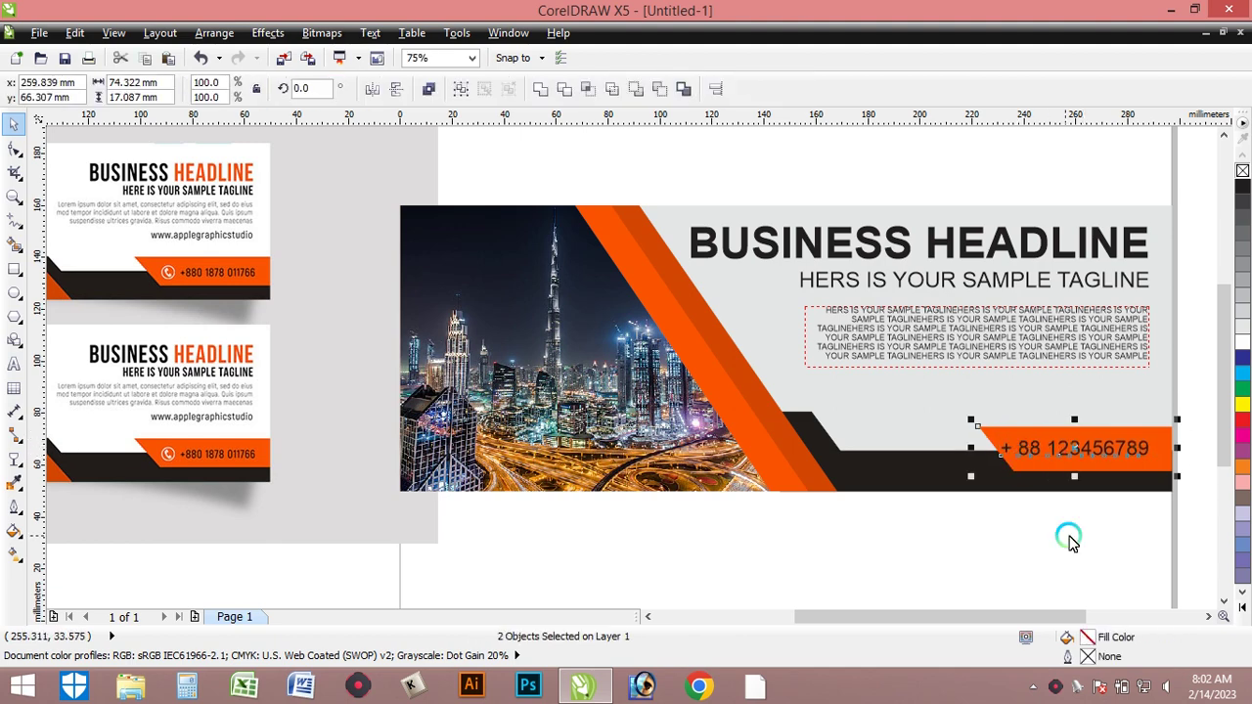
click(1069, 541)
click(1098, 447)
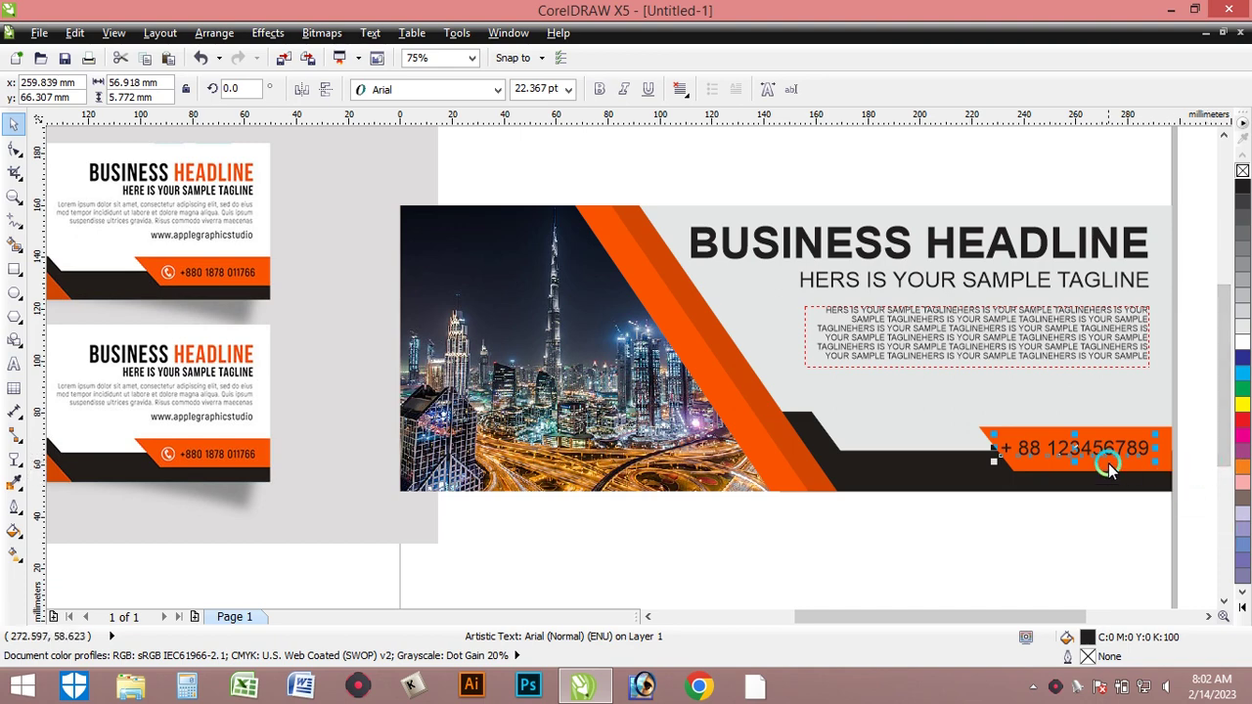
click(1123, 541)
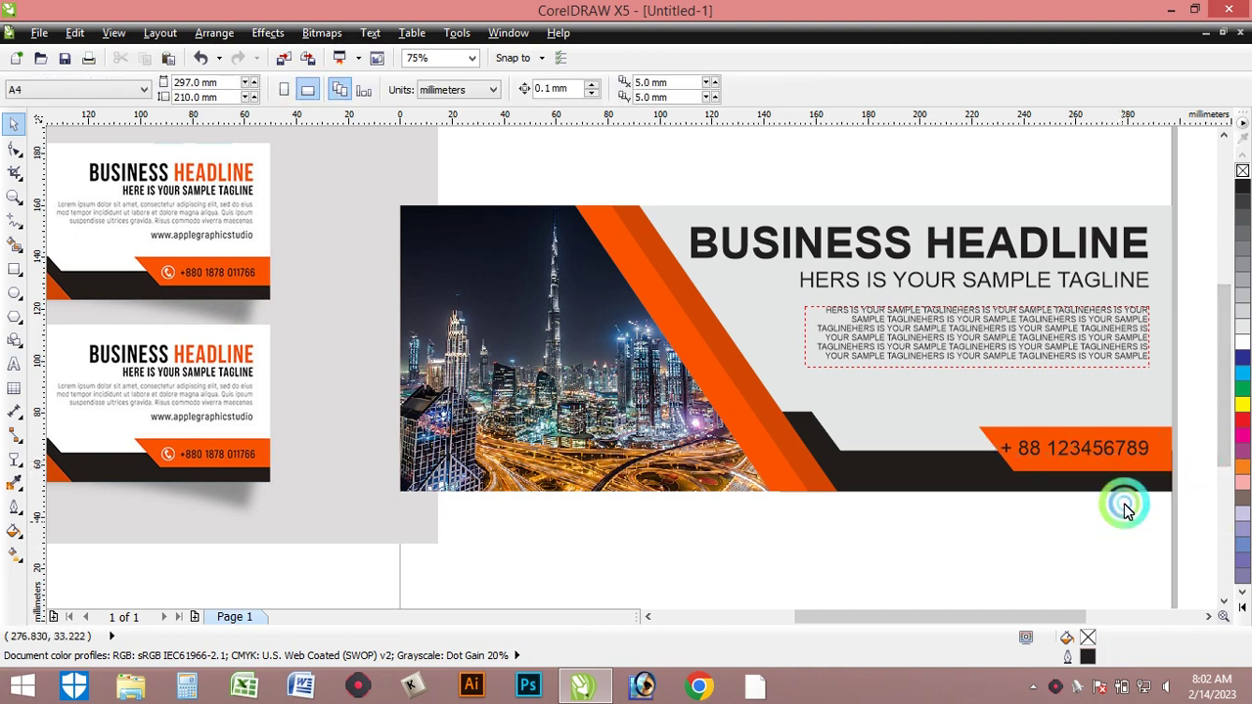
Stretch the orange bar to about 100 mm wide by extending its slanted left end
click(1027, 462)
click(1020, 470)
drag(982, 449, 913, 441)
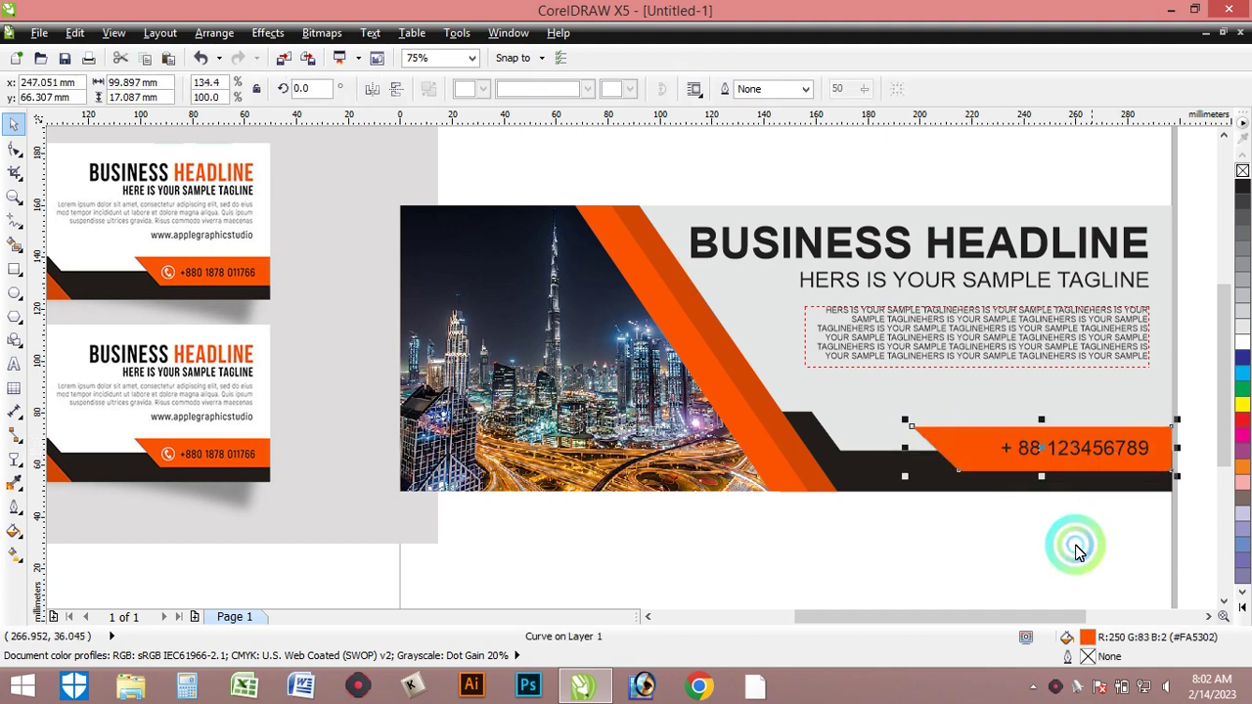
click(1029, 551)
Nudge the phone number 1 mm to the left within the orange bar and deselect it
click(1054, 447)
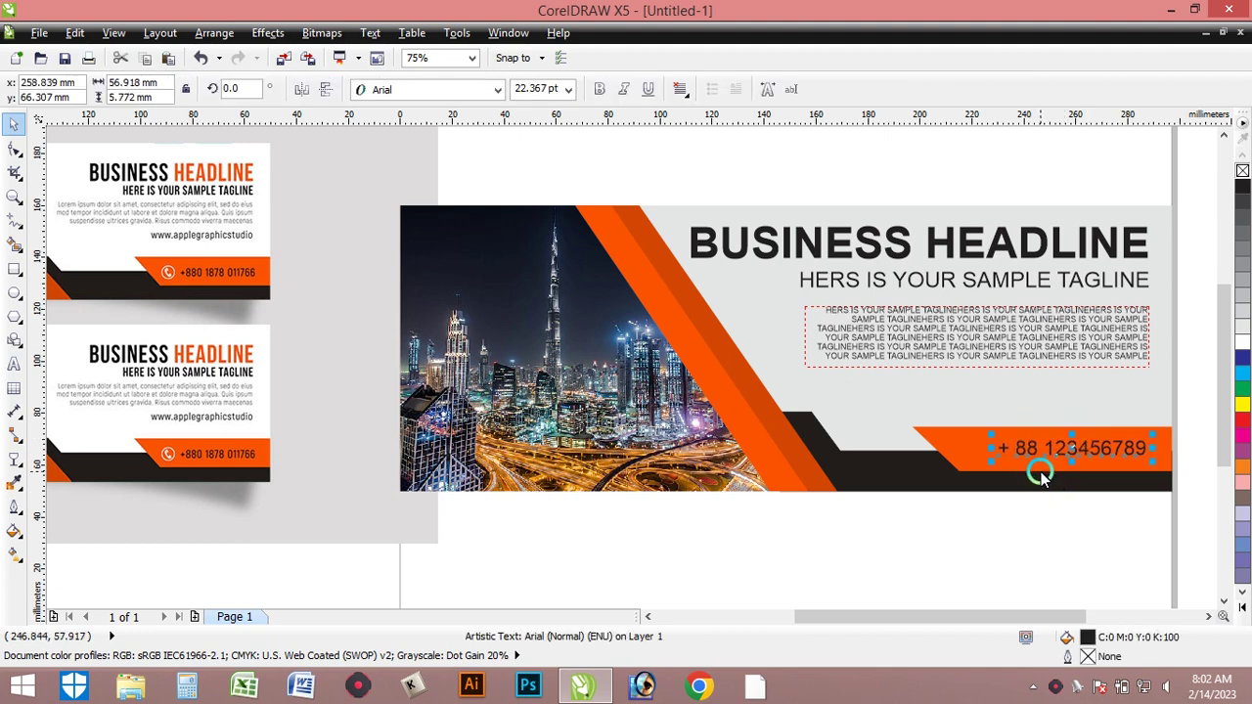
click(976, 571)
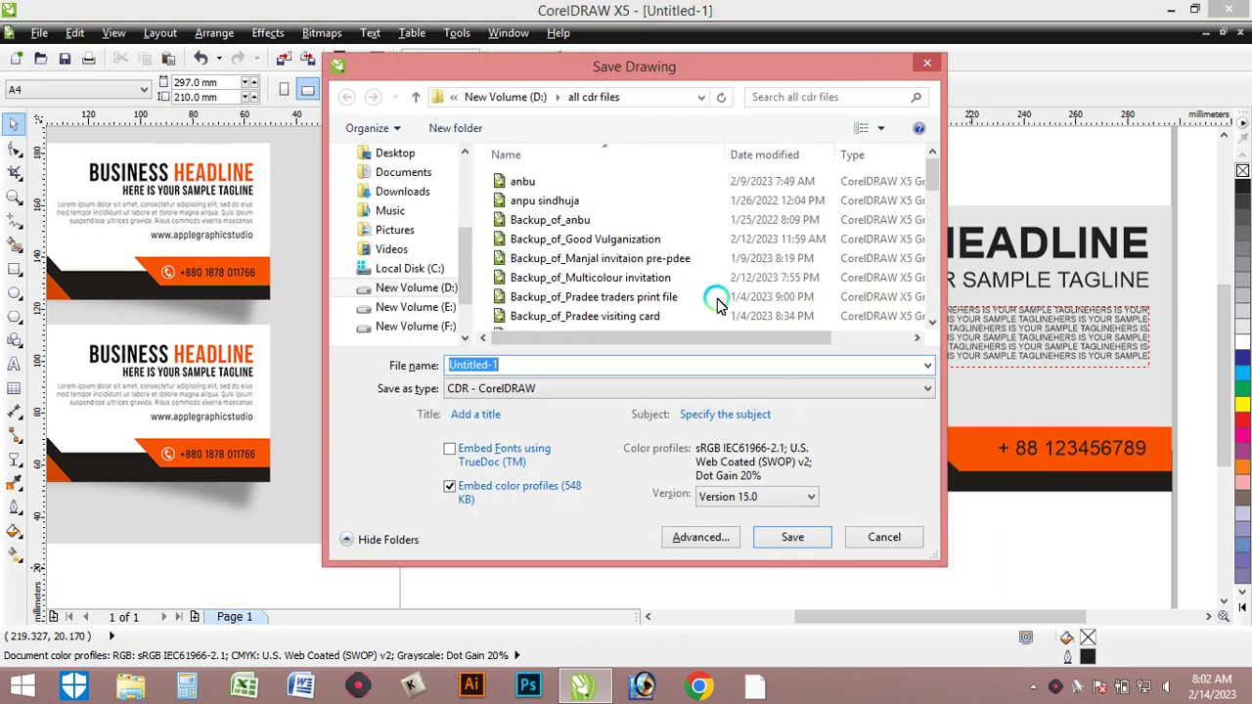
click(883, 538)
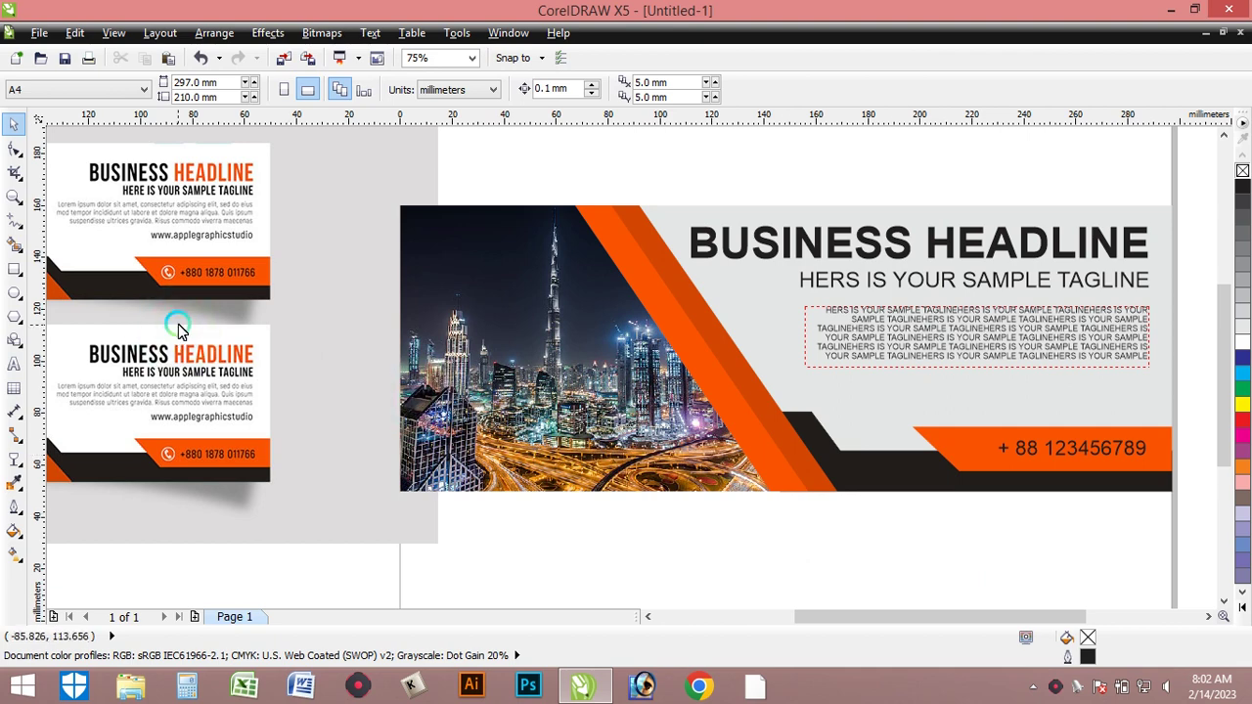
Replace the banner's BUSINESS HEADLINE text with RATHI GRAPHICS DESIGN, keeping the tagline line below it
click(14, 364)
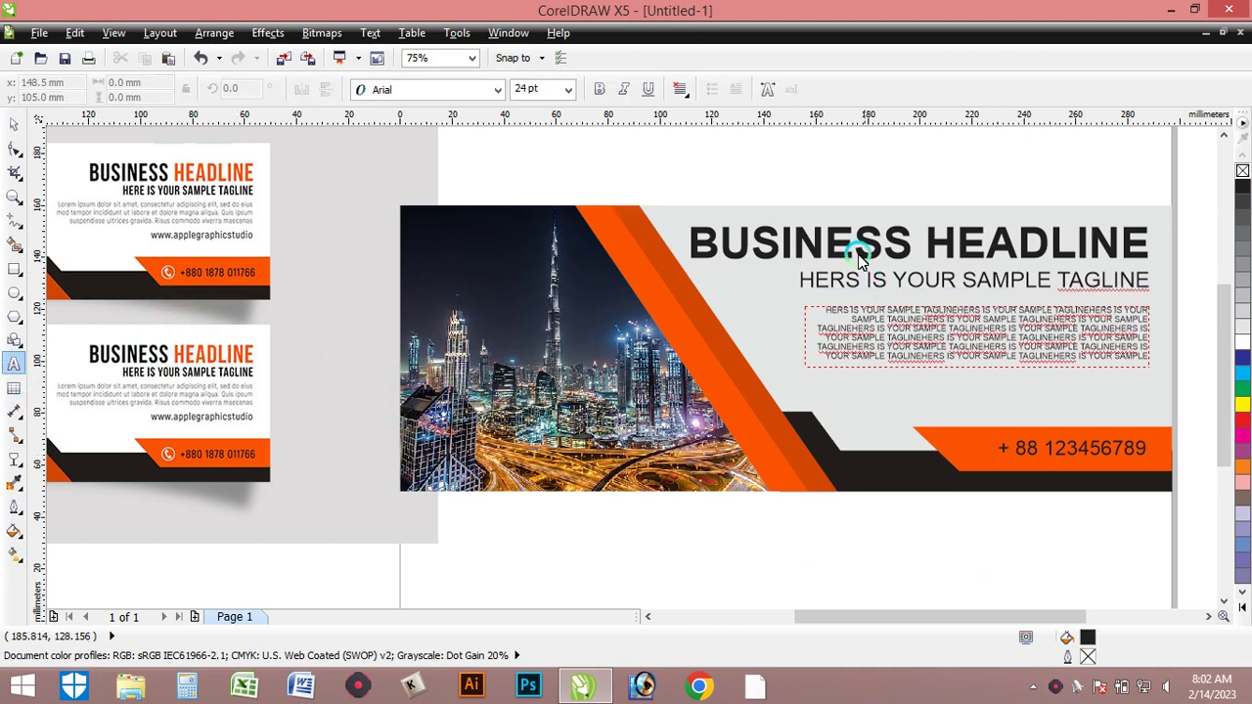
click(857, 252)
key(ctrl+a)
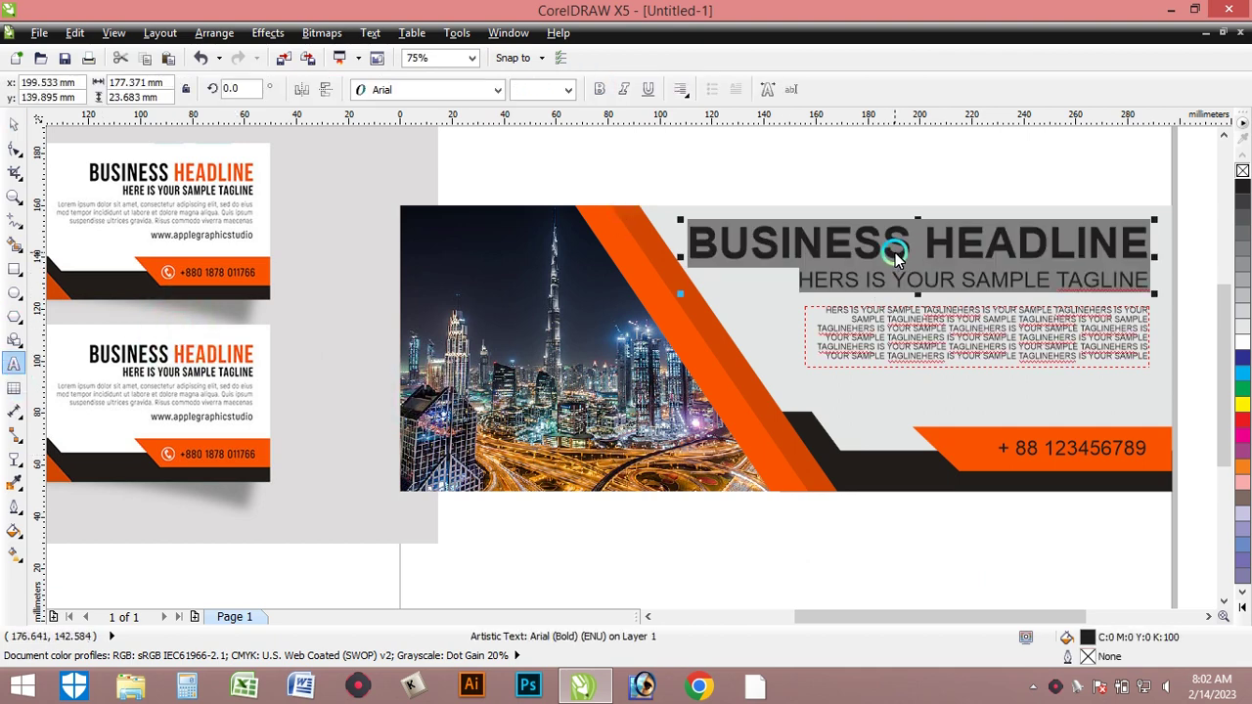
drag(1115, 249, 688, 214)
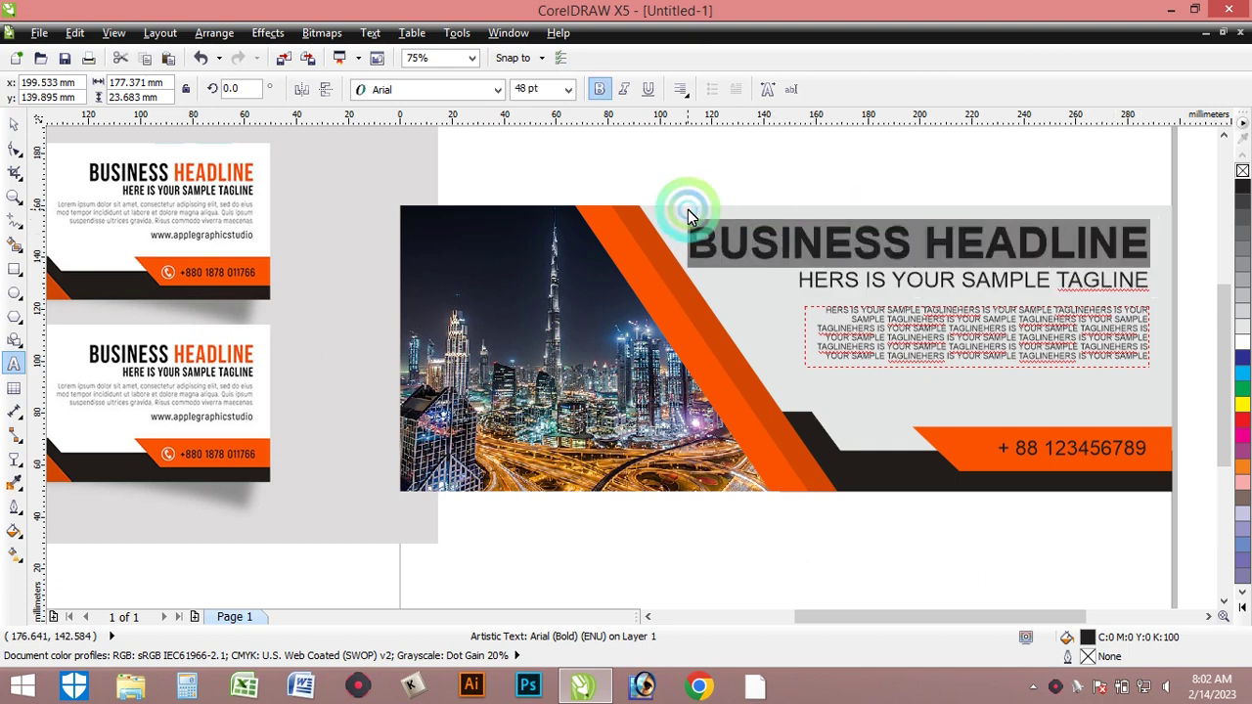
text(R)
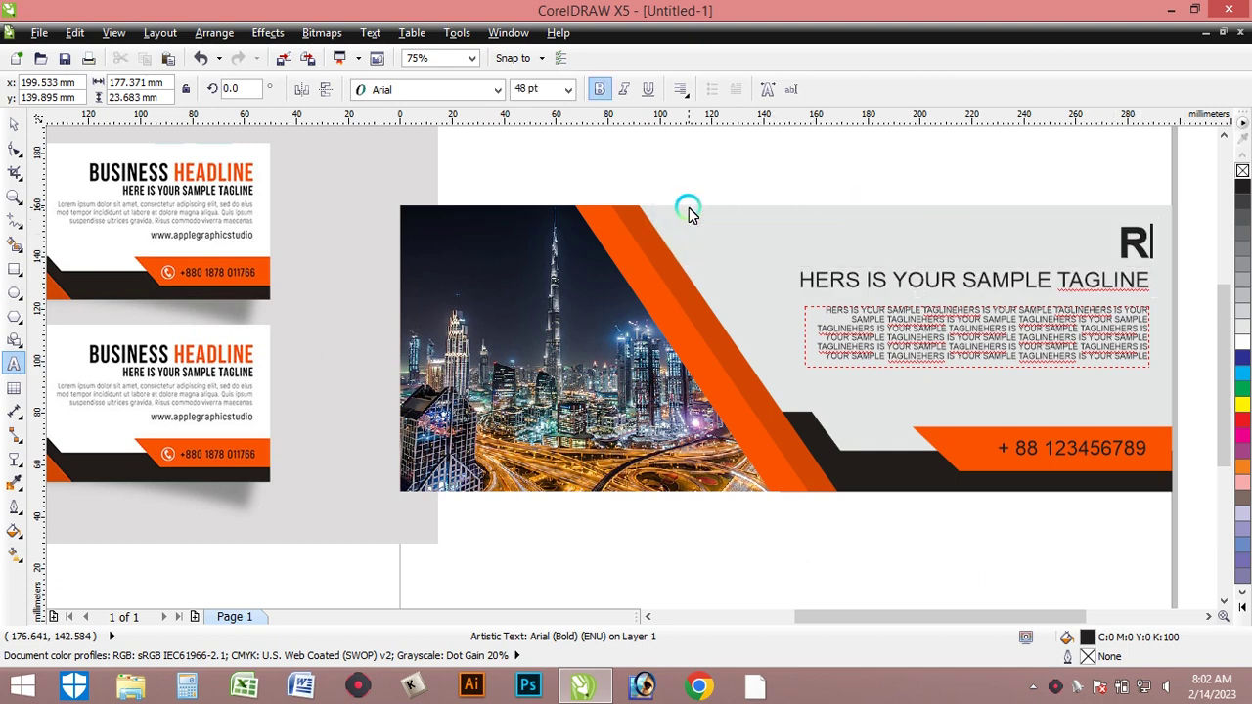
text(ATHI G)
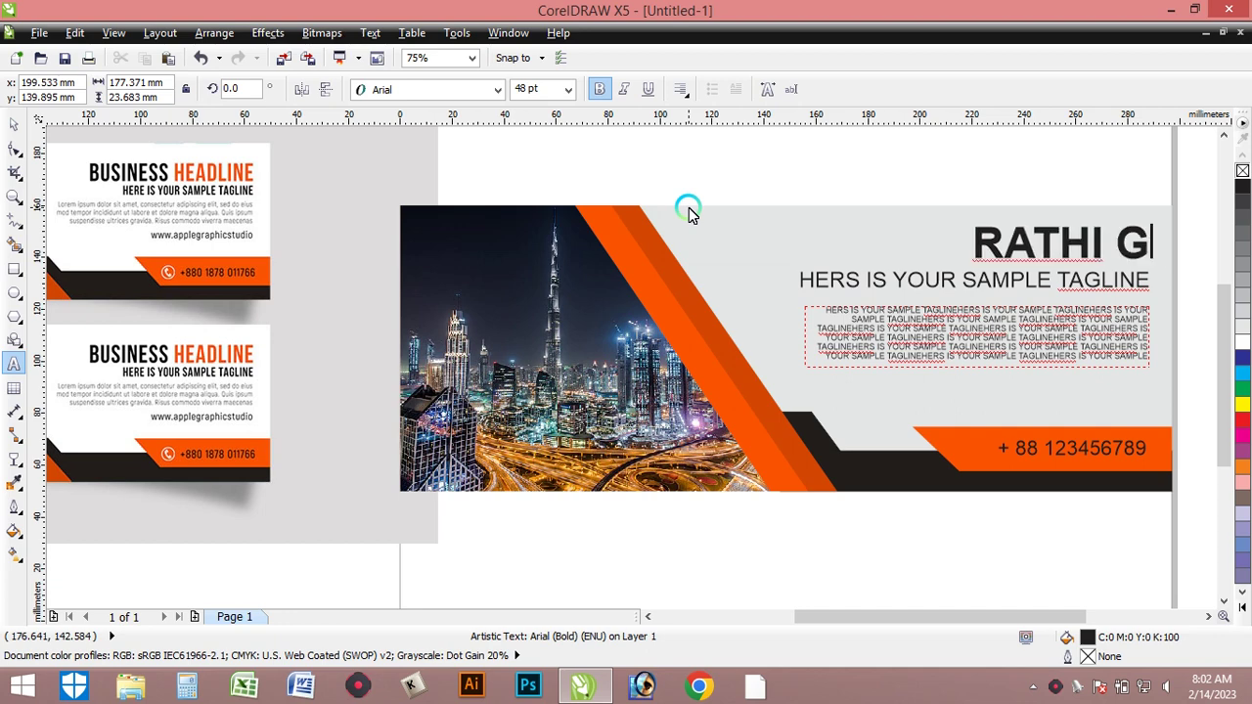
text(RAPHICS )
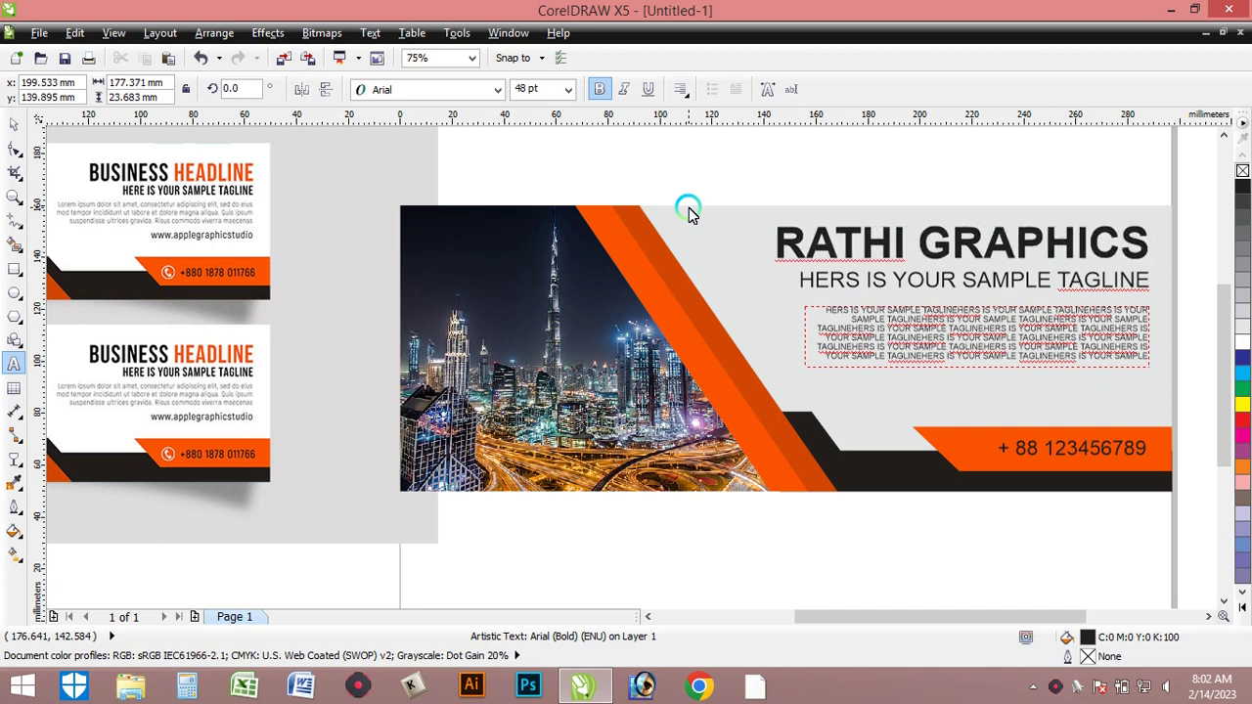
text(DESI)
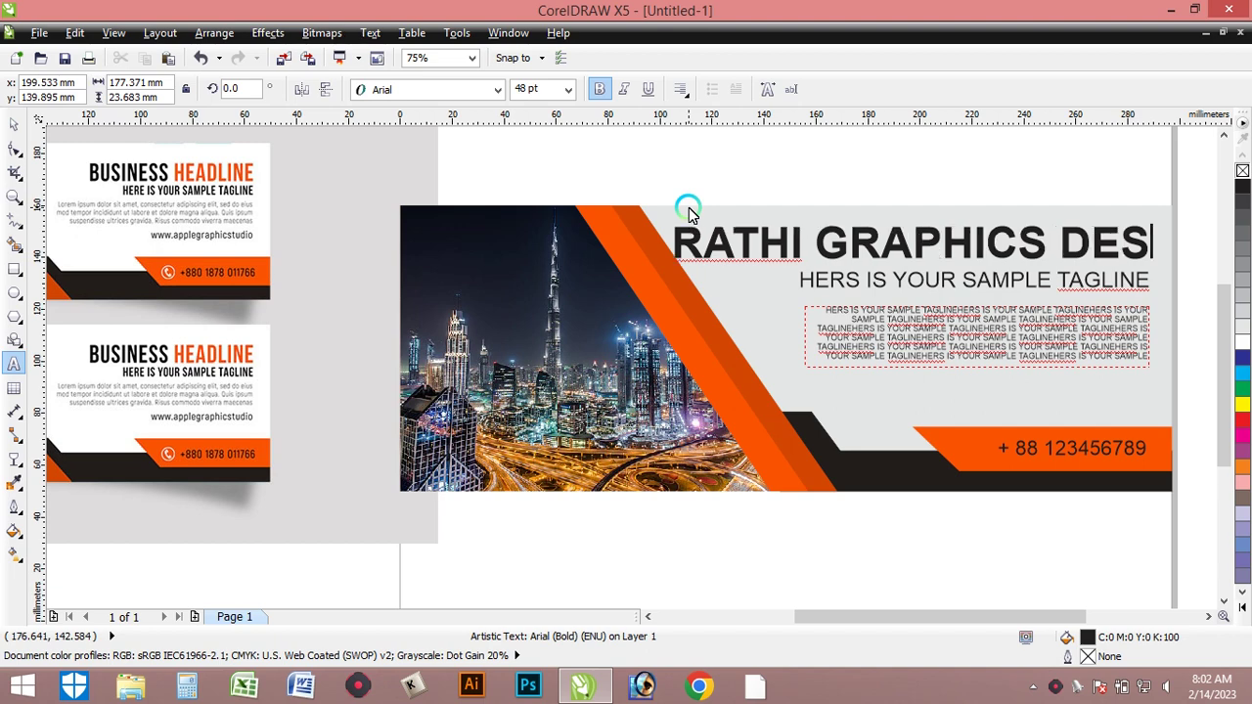
text(GN)
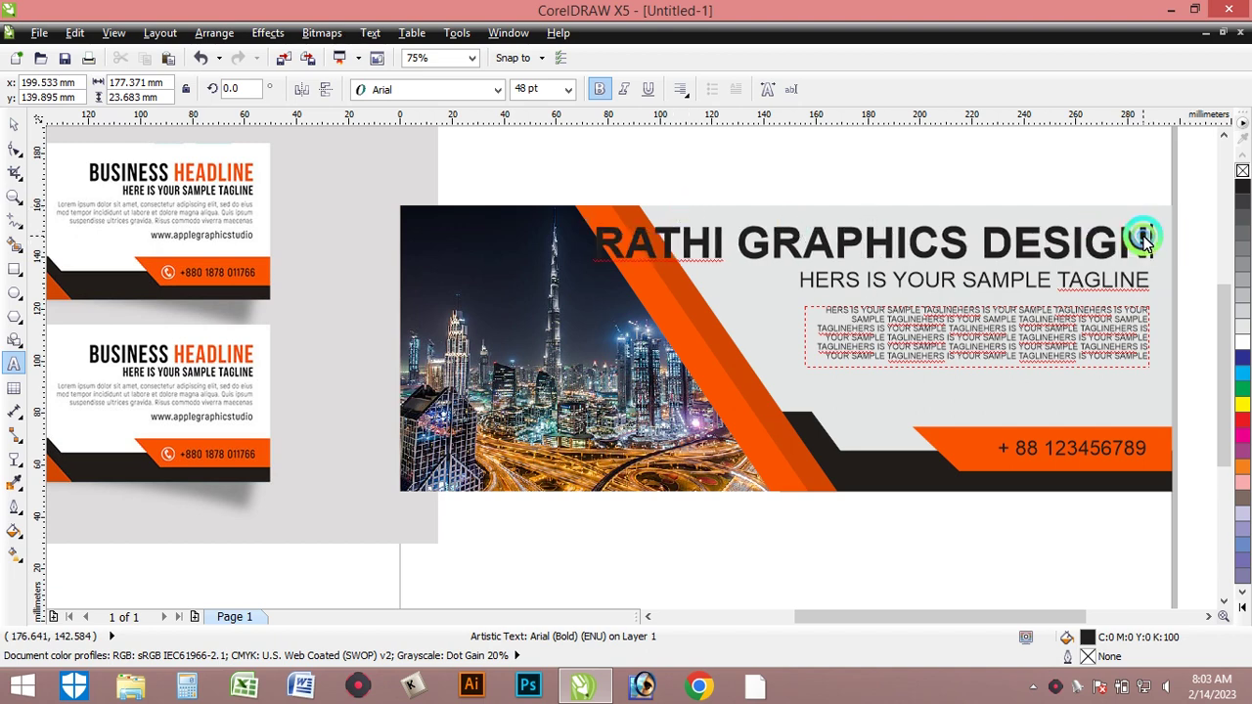
Set the RATHI GRAPHICS DESIGN headline line to 40 pt and deselect the text
drag(1137, 241, 453, 174)
click(569, 89)
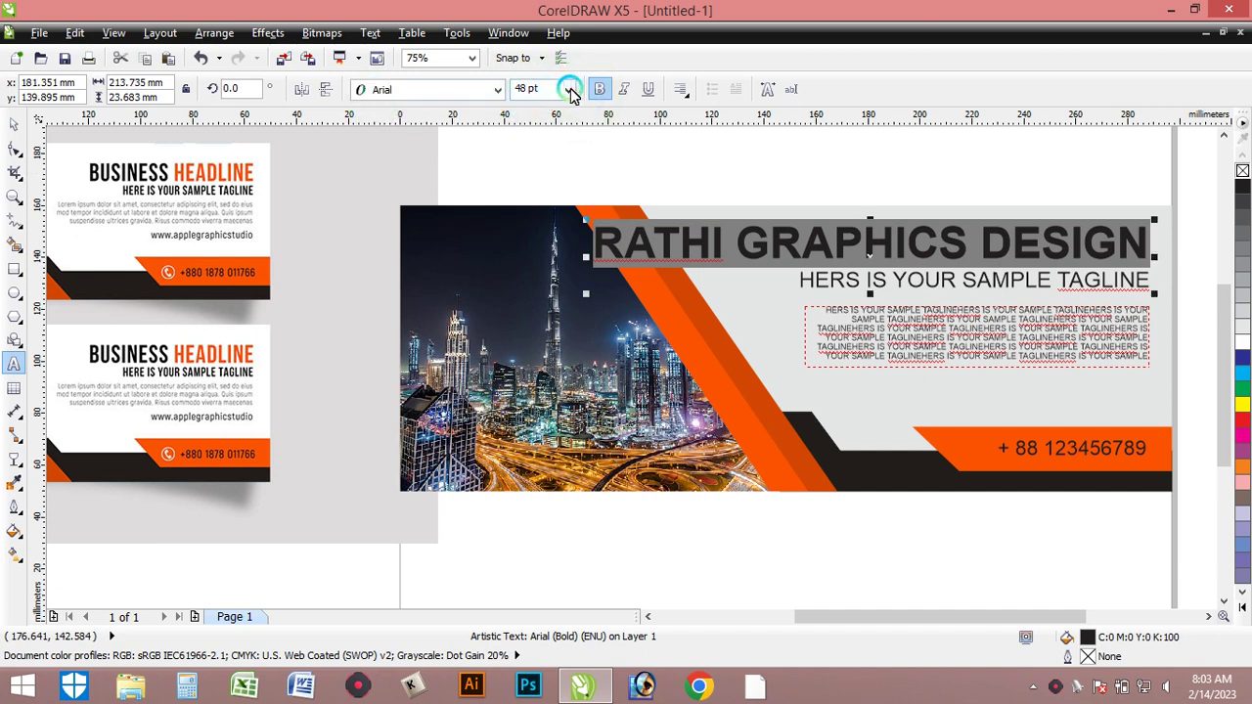
text(40)
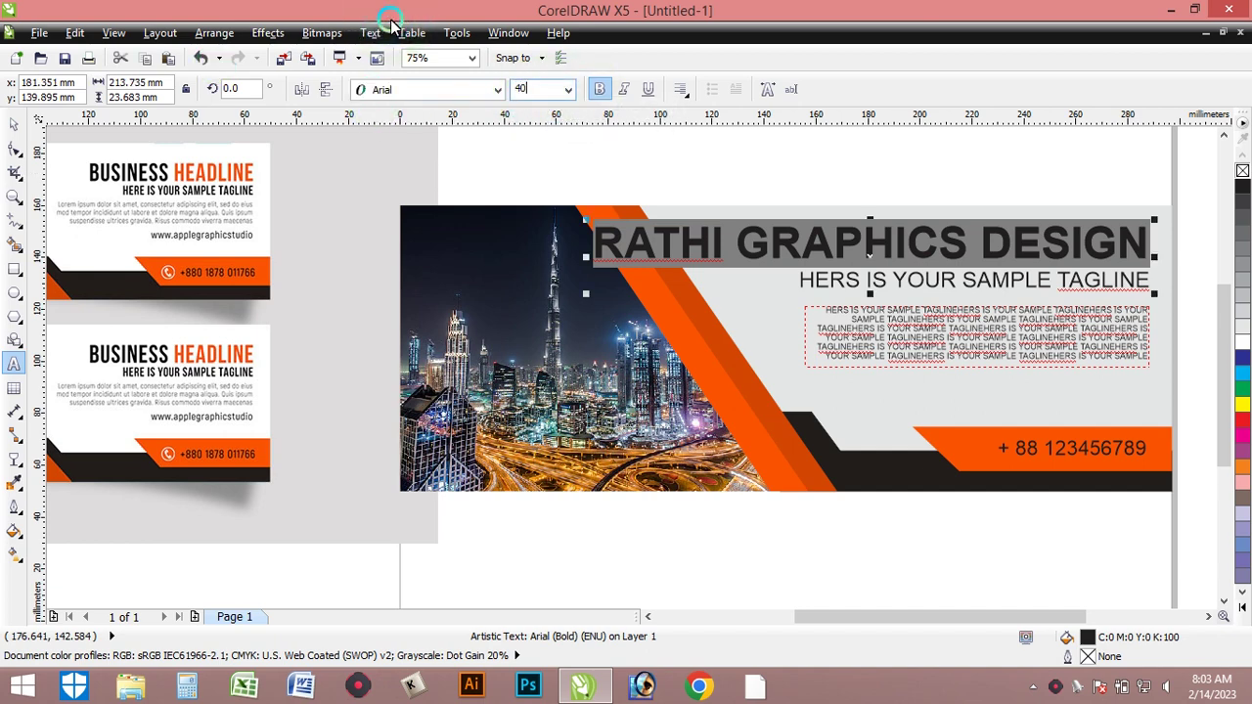
key(Return)
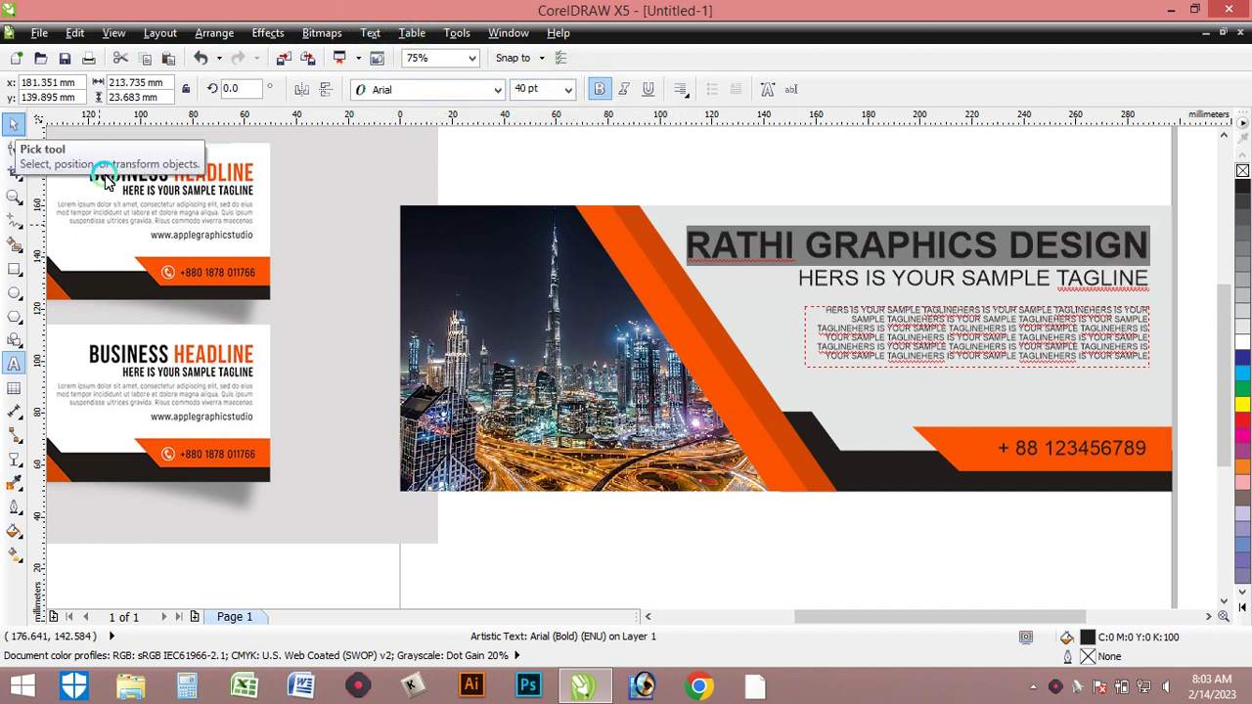
click(20, 122)
click(847, 562)
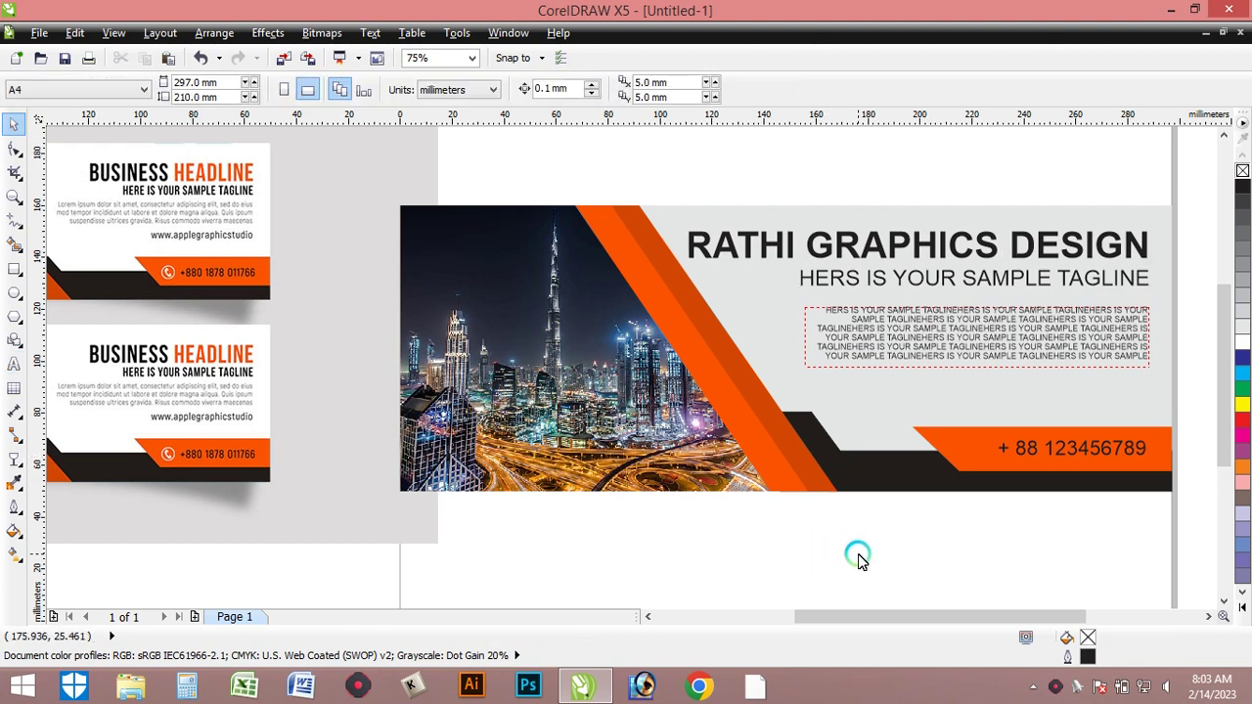
Examine the lower edge of the upper reference banner and the shadow beneath it
scroll(858, 555, down, 2)
scroll(857, 556, up, 2)
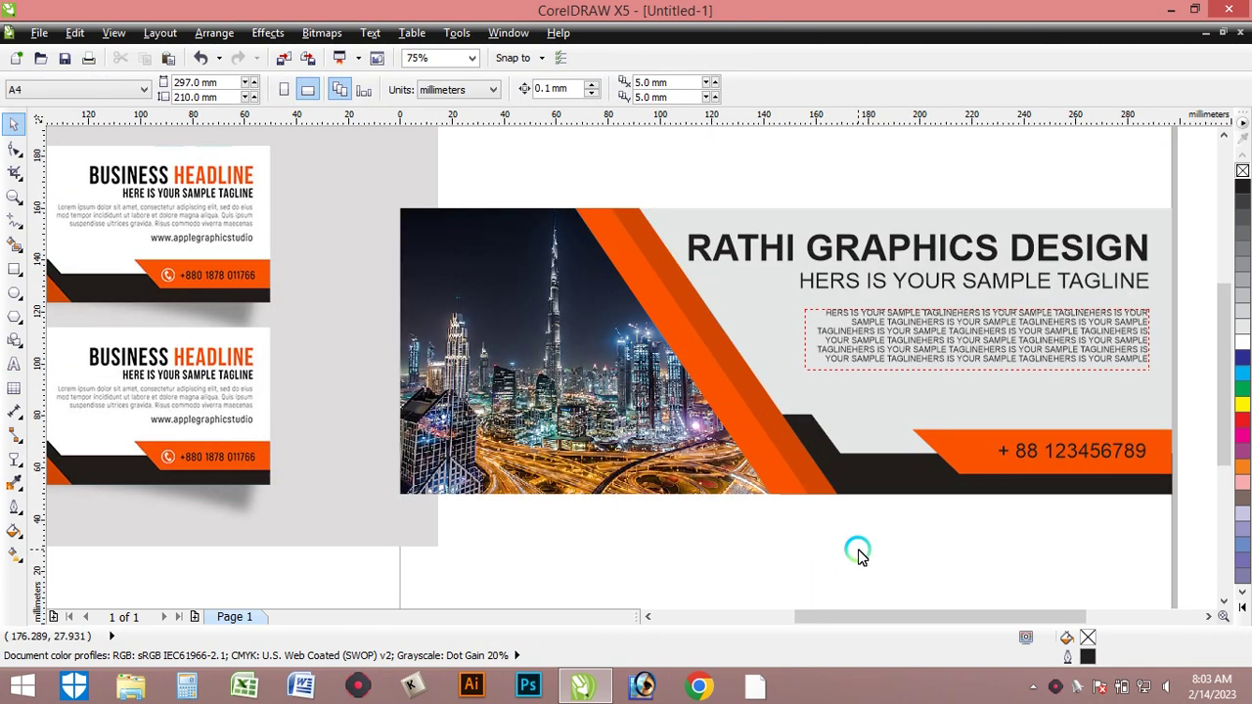
scroll(858, 555, down, 1)
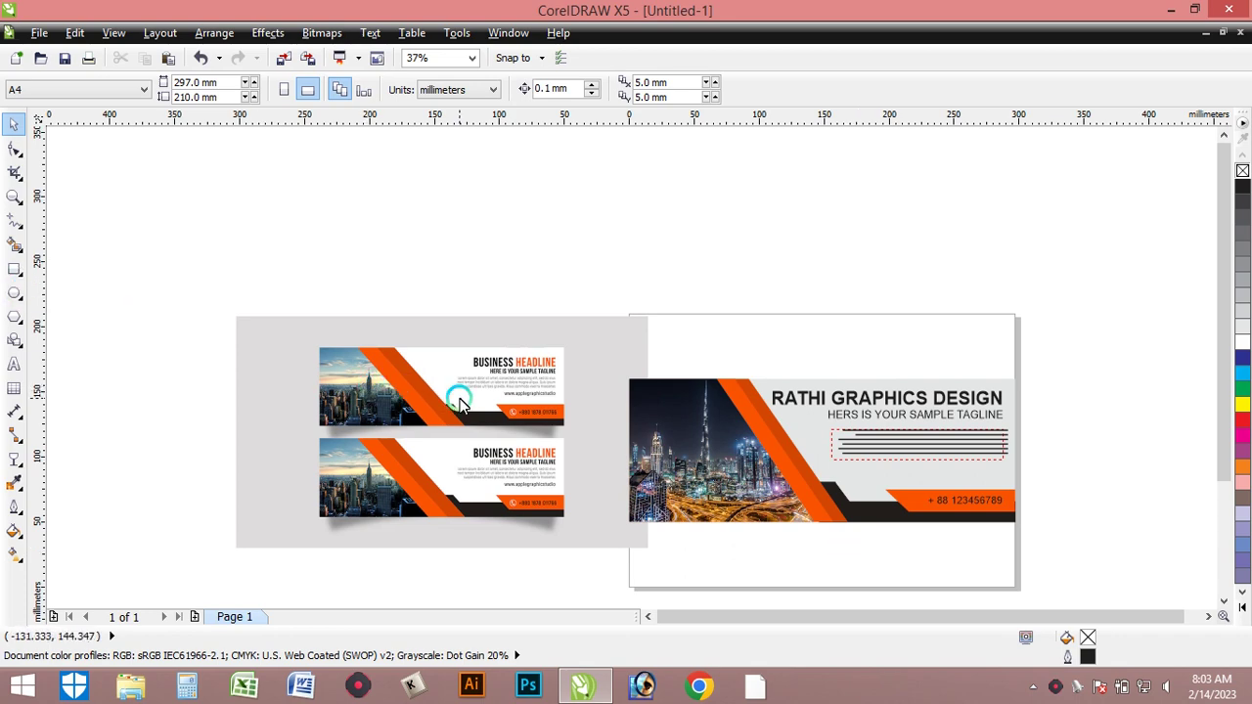
scroll(439, 424, up, 1)
scroll(610, 422, up, 1)
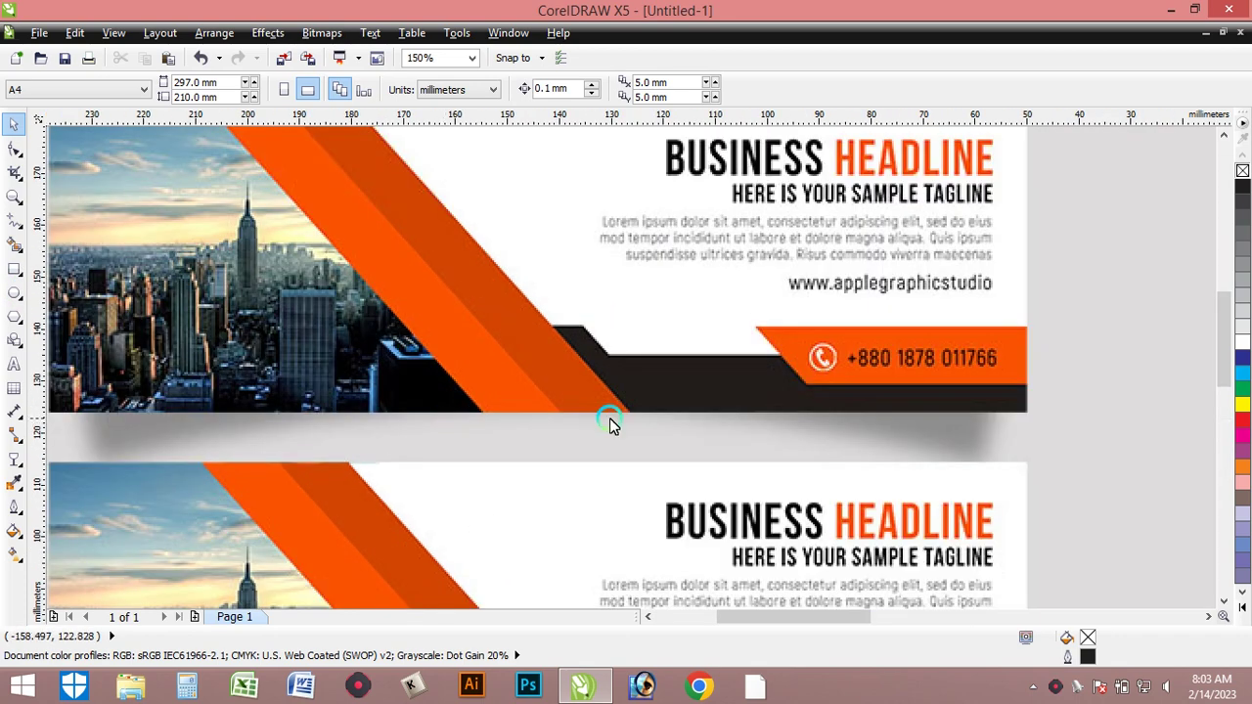
scroll(841, 411, up, 1)
scroll(841, 411, up, 1)
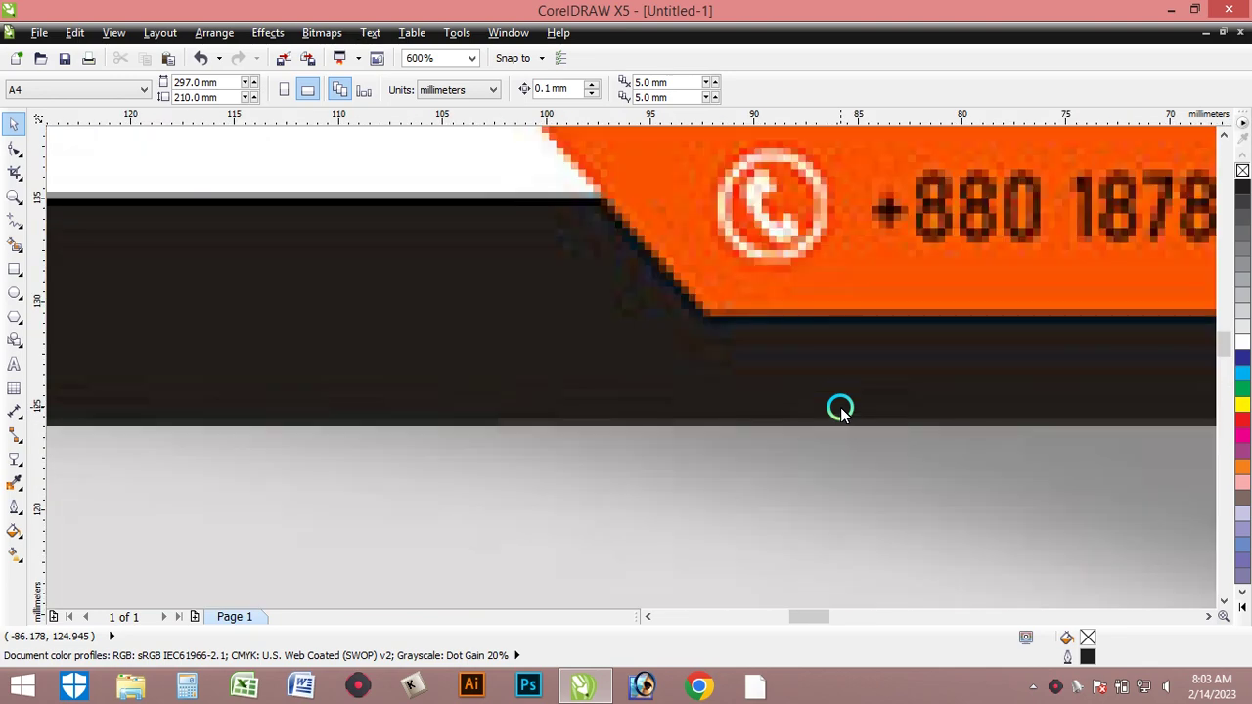
scroll(842, 411, down, 4)
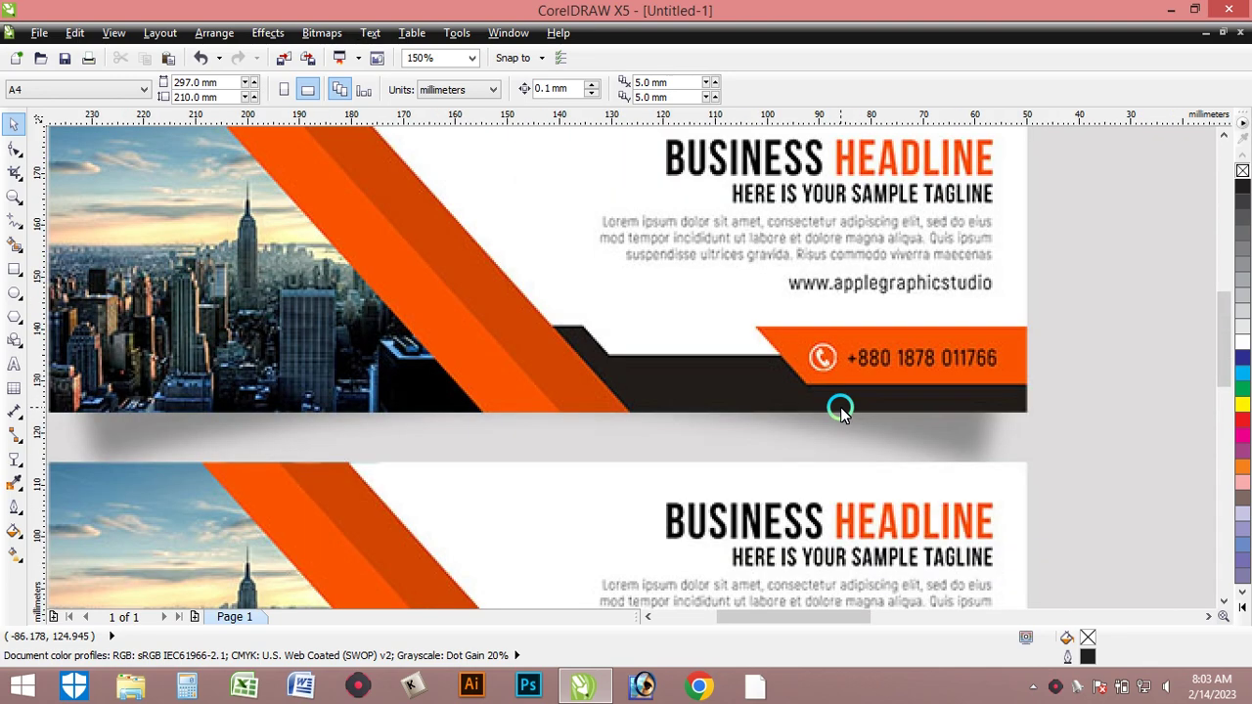
Delete the reference banner image beside the page
click(769, 416)
key(Delete)
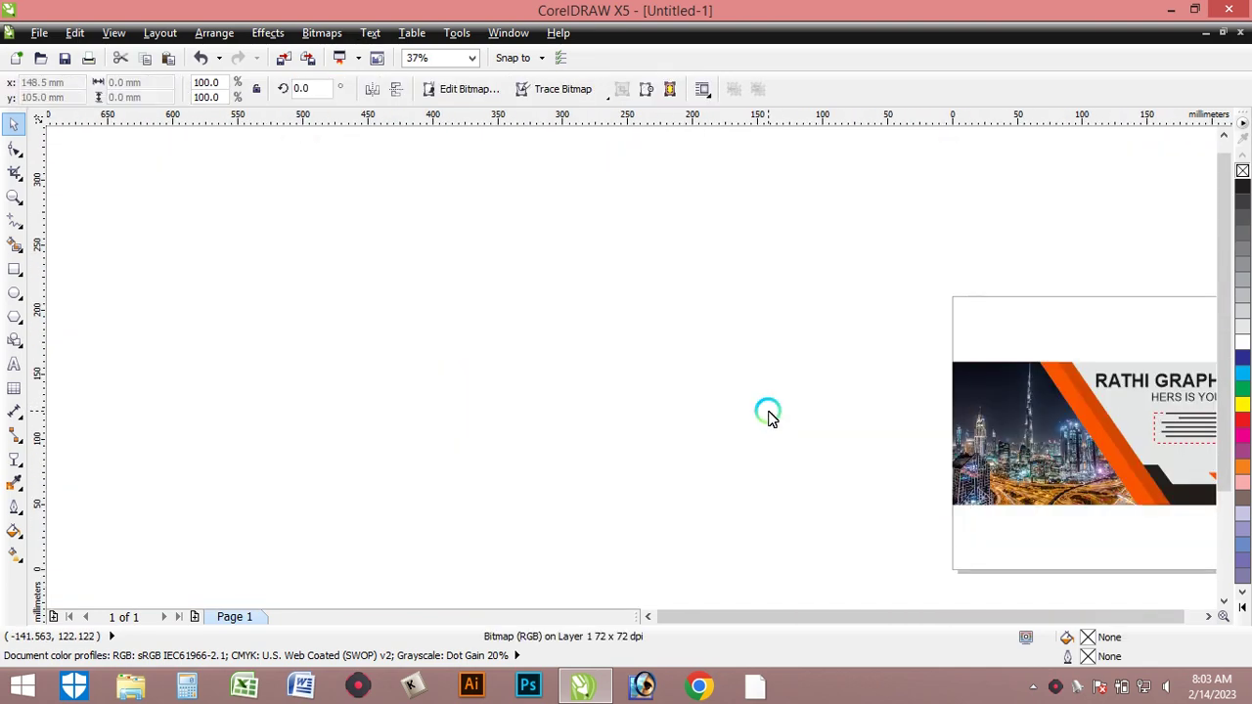
click(1210, 617)
click(559, 341)
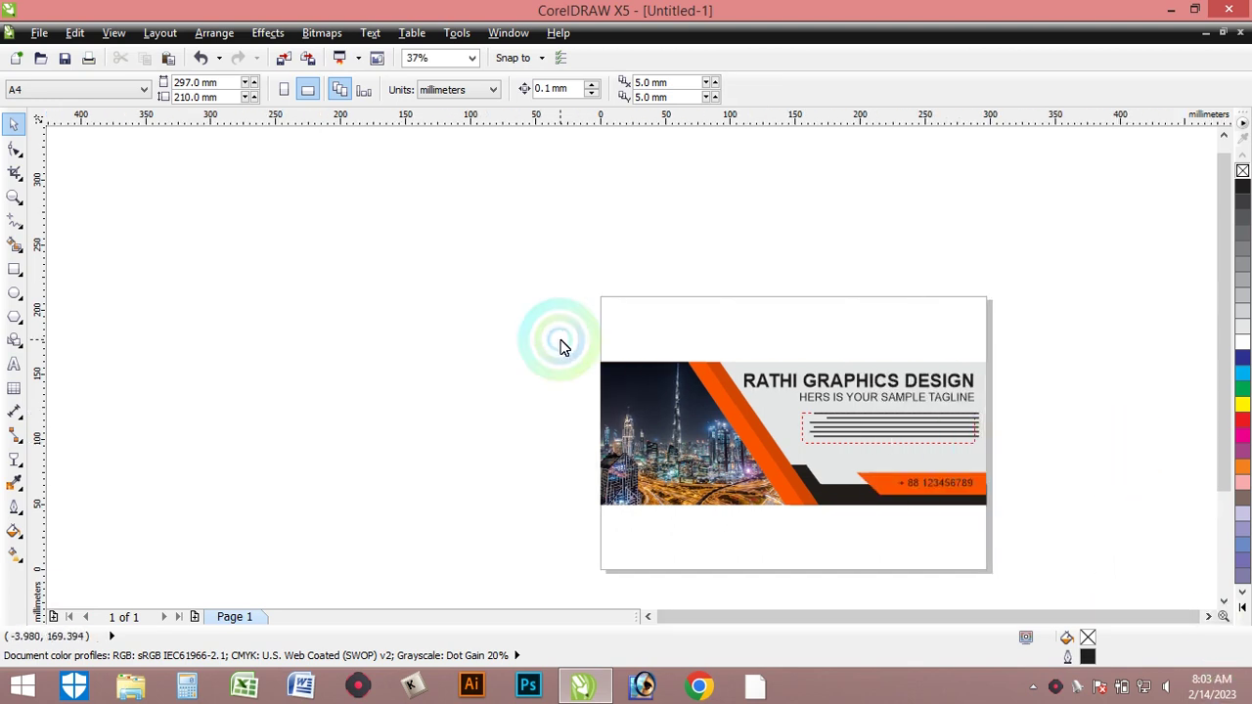
Group all objects of the banner into a single group and check that it selects as one
drag(480, 298, 1146, 555)
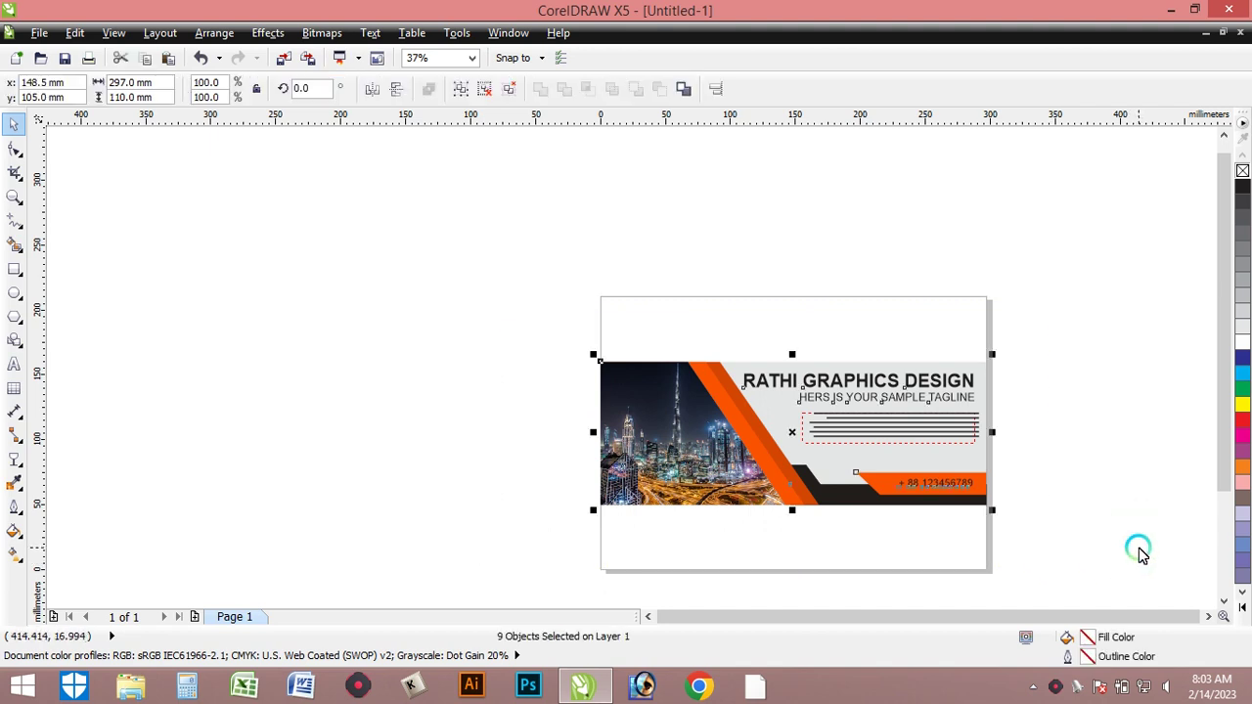
key(ctrl+g)
click(1071, 521)
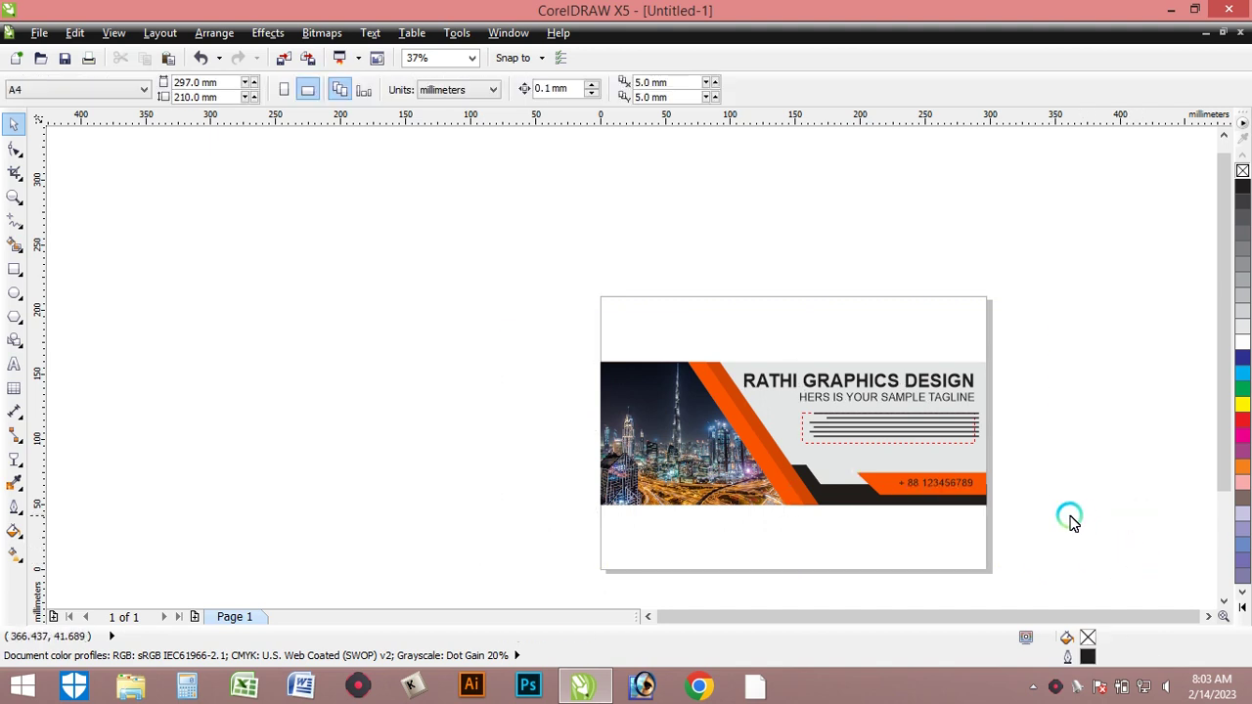
scroll(1070, 521, up, 2)
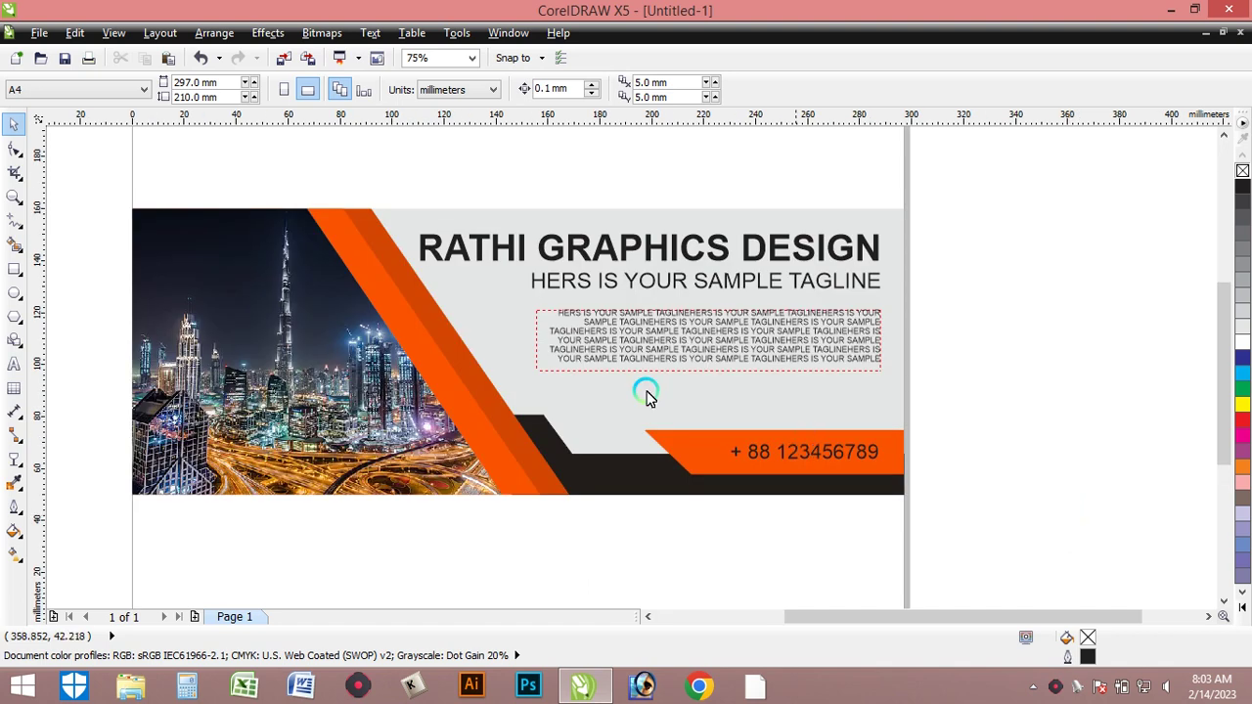
click(566, 386)
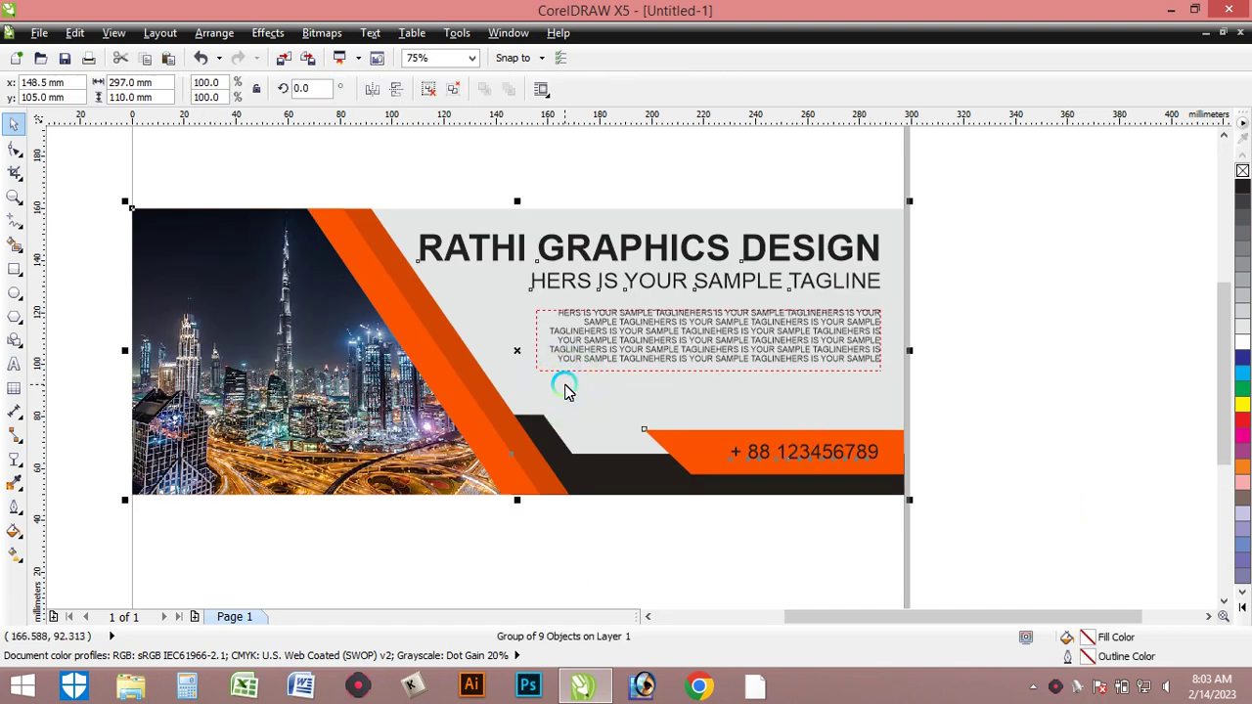
click(1095, 481)
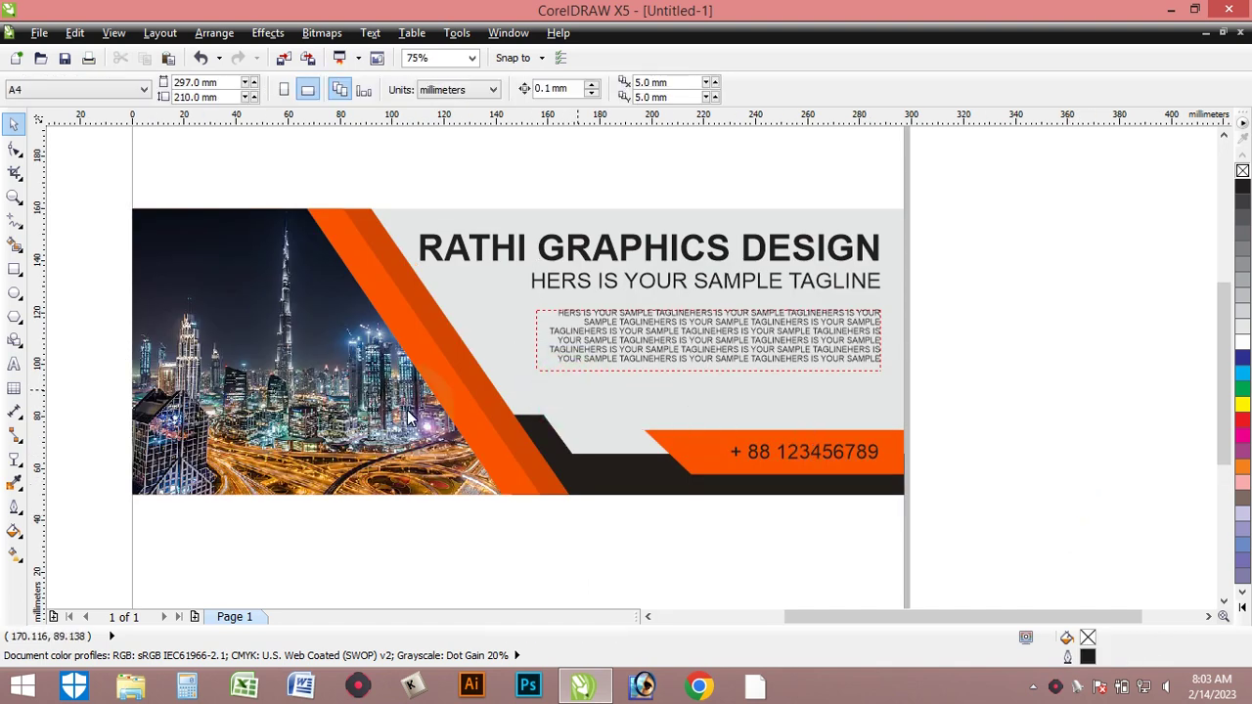
click(508, 344)
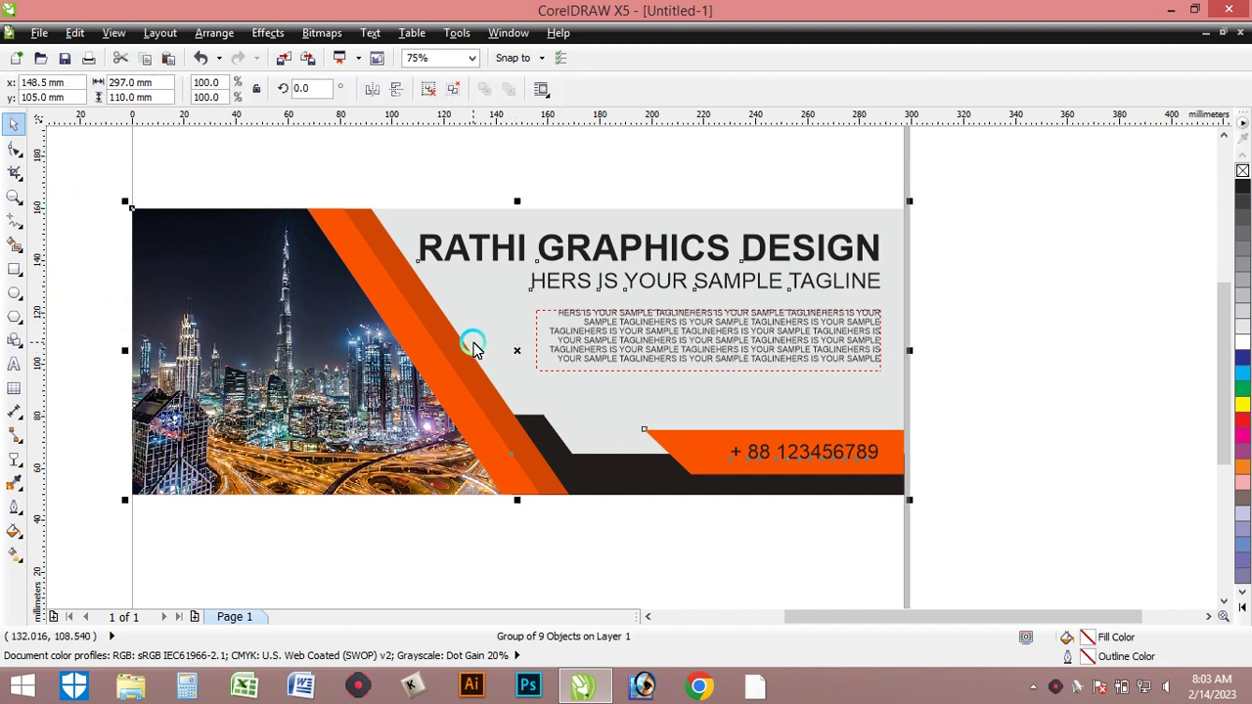
Draw a 90% black rectangle about 297 mm by 30 mm overlapping the banner's lower edge and send it behind the banner
click(14, 269)
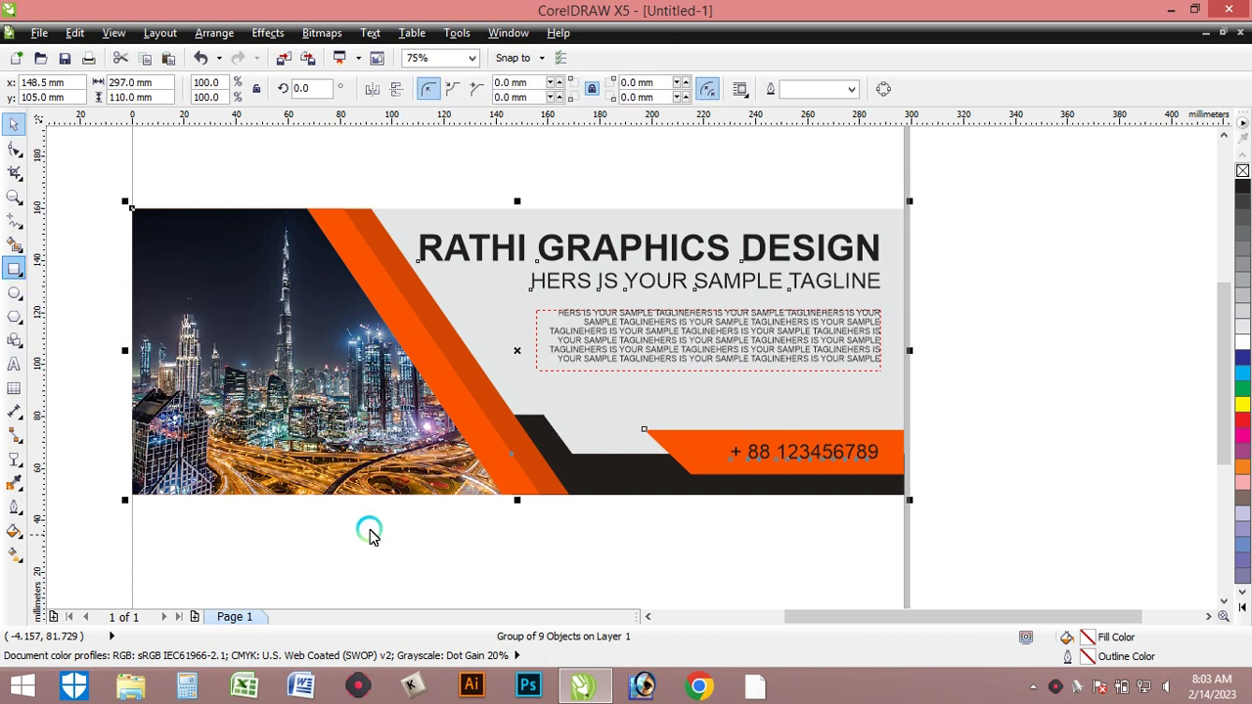
mouse_move(133, 452)
mouse_down()
mouse_move(603, 581)
mouse_move(816, 559)
mouse_move(903, 529)
mouse_up()
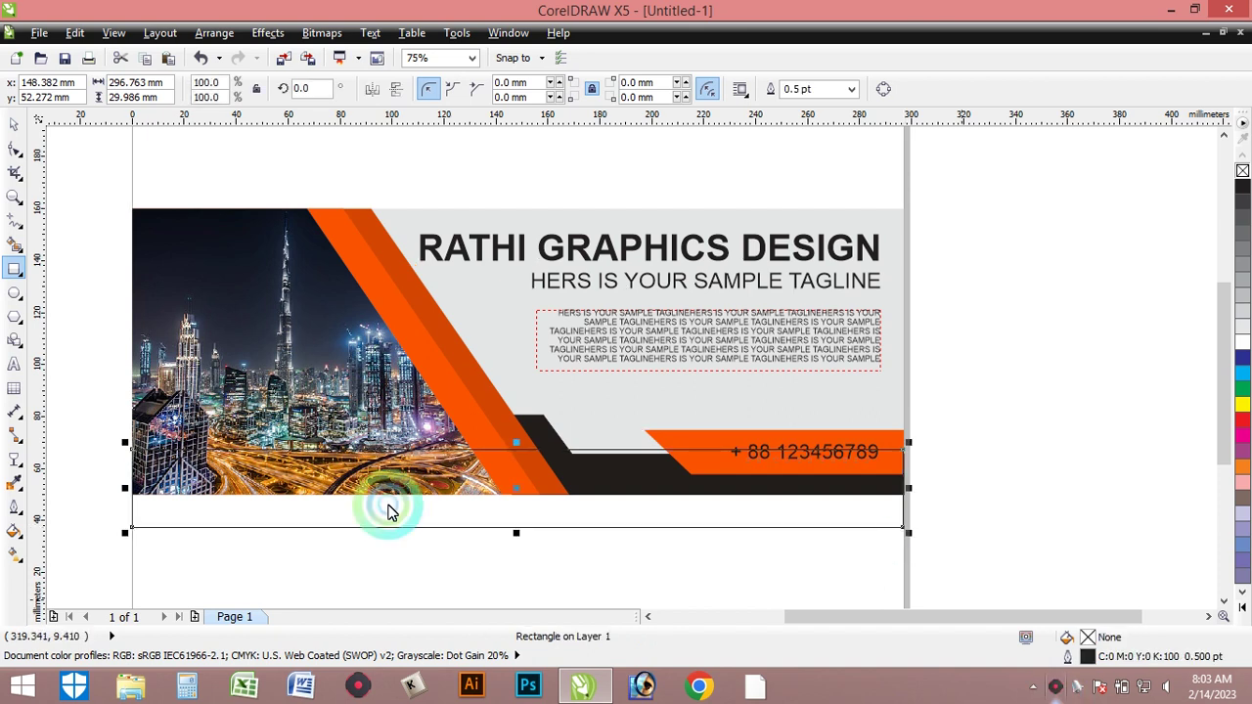
click(1244, 201)
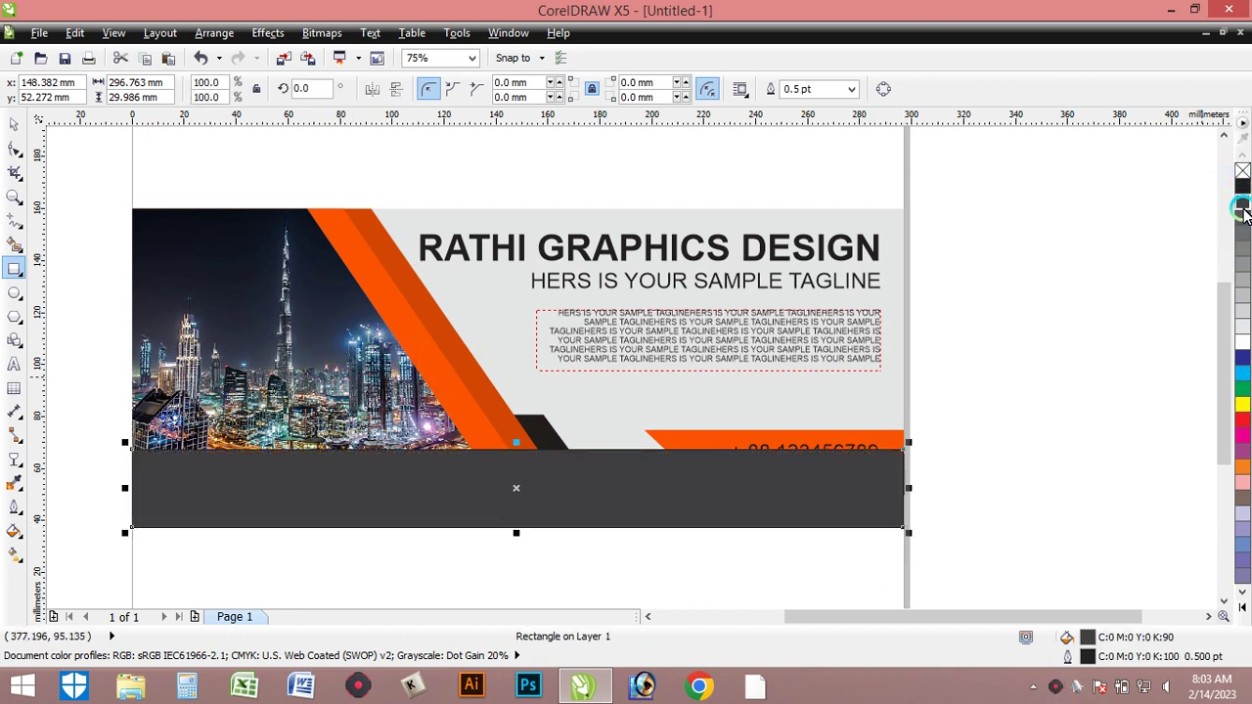
key(shift+Page_Down)
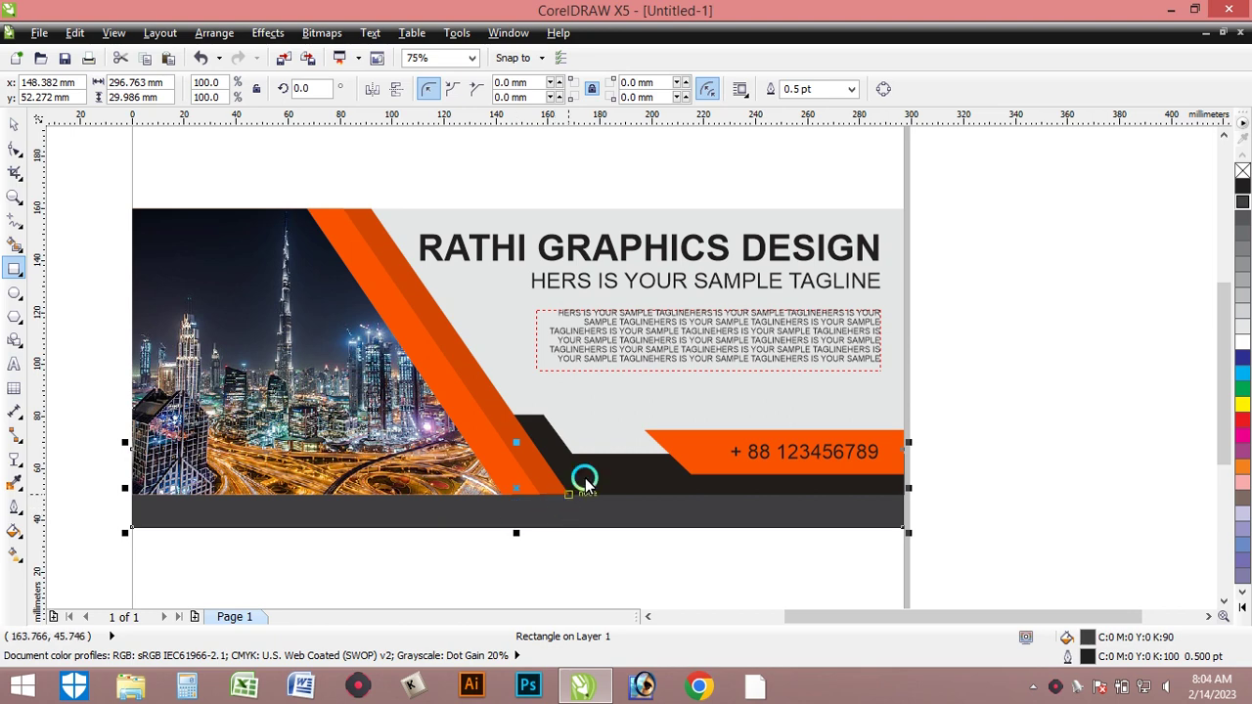
click(274, 34)
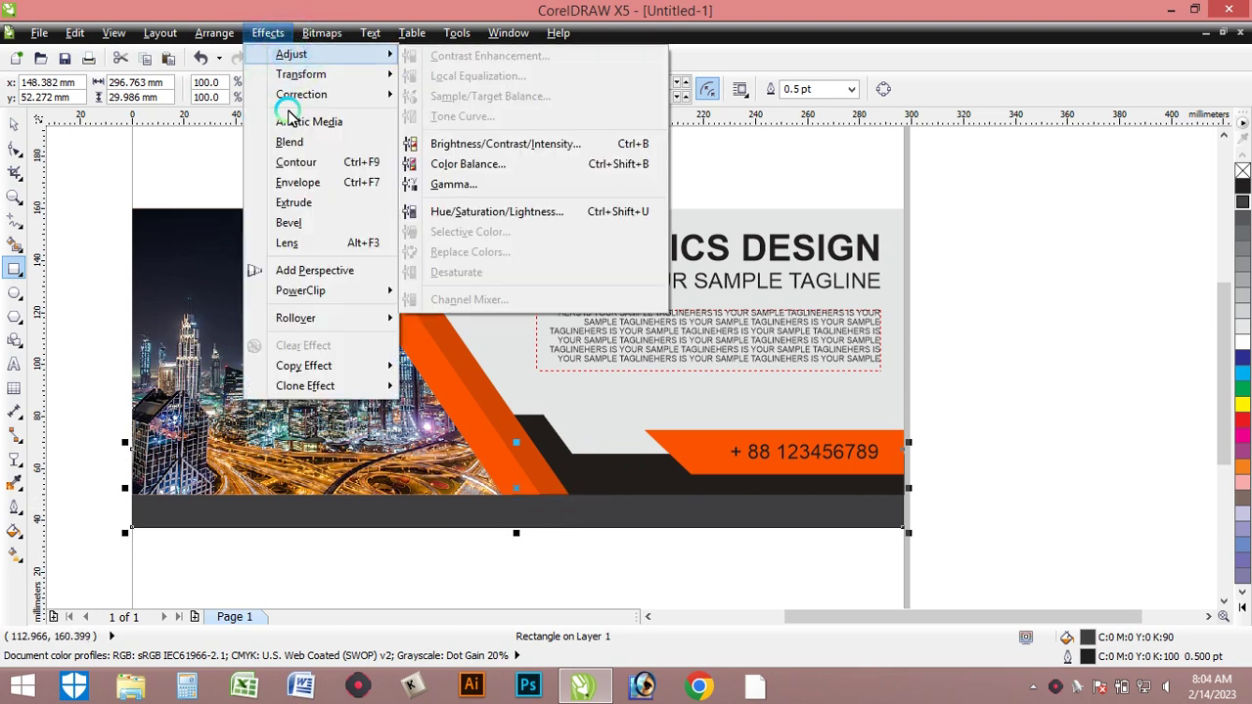
click(325, 33)
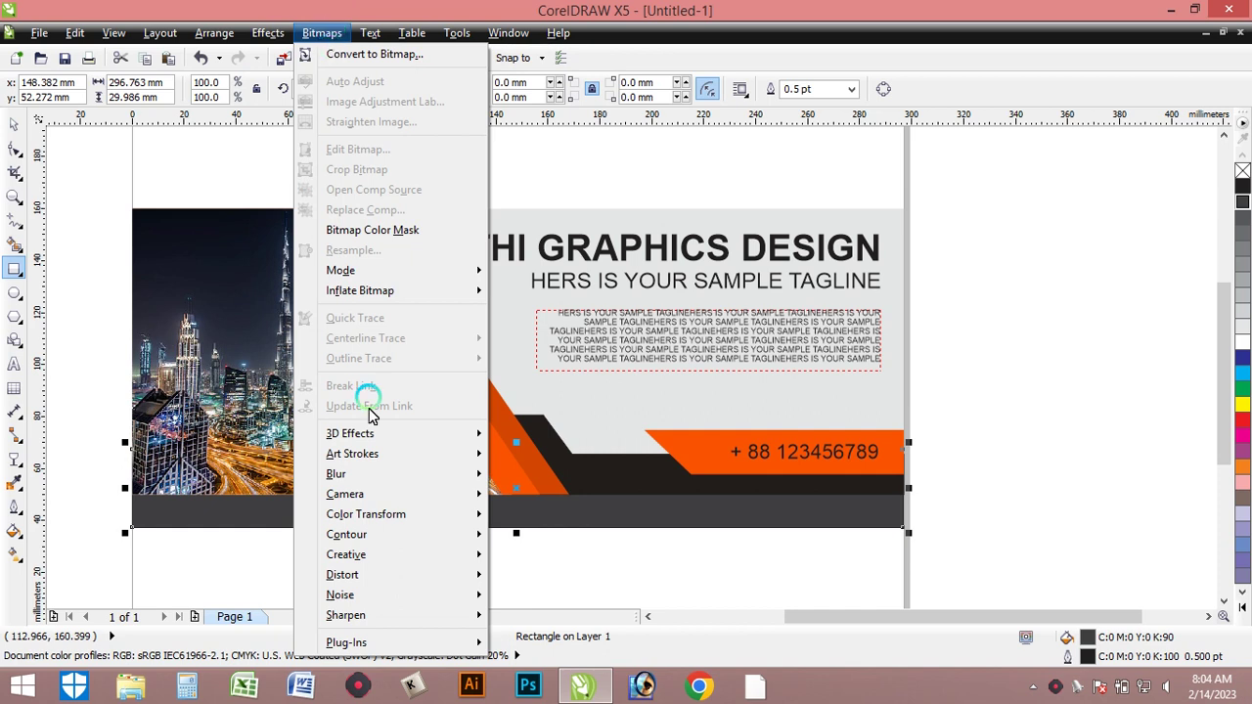
mouse_move(453, 478)
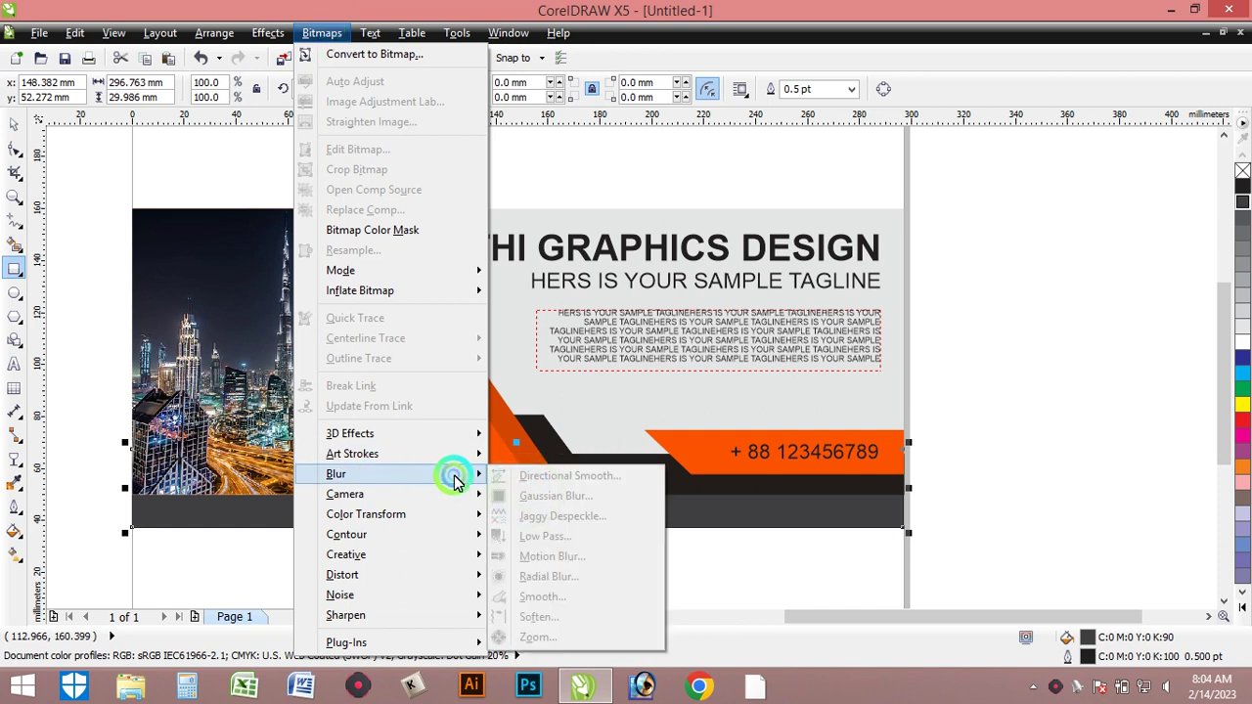
click(1087, 481)
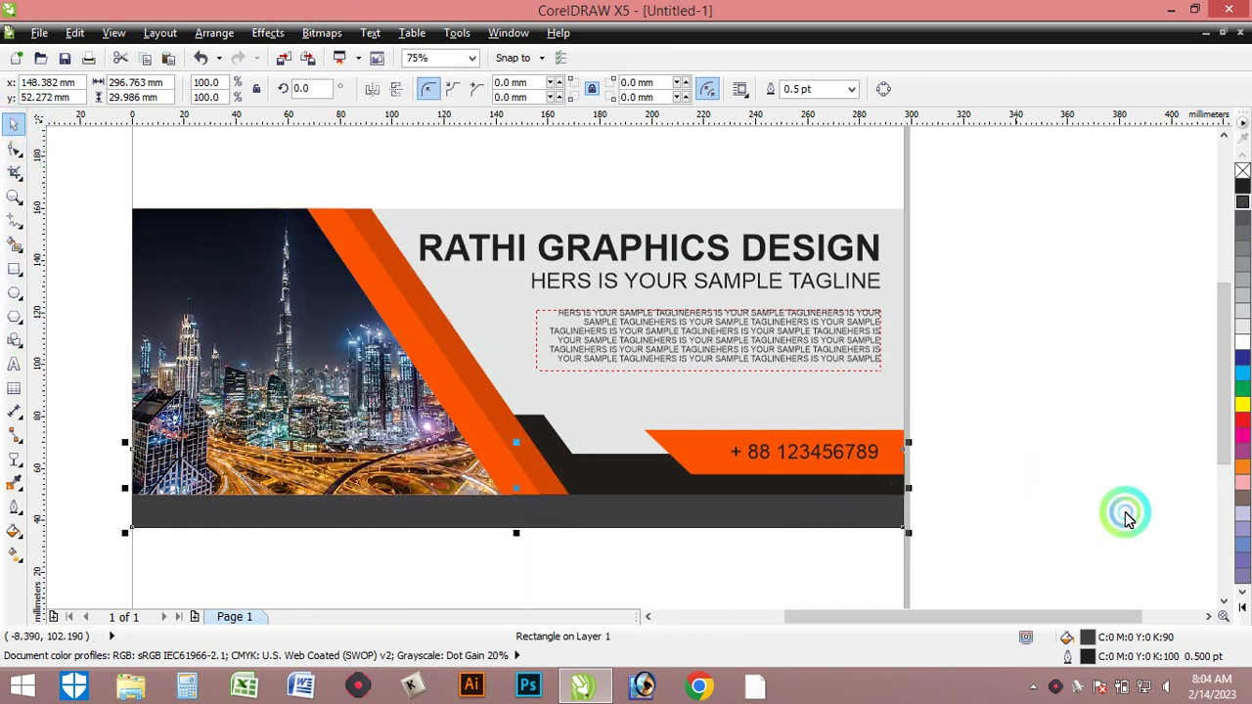
Remove the outline from the dark grey rectangle behind the banner and deselect it
click(1086, 507)
click(727, 520)
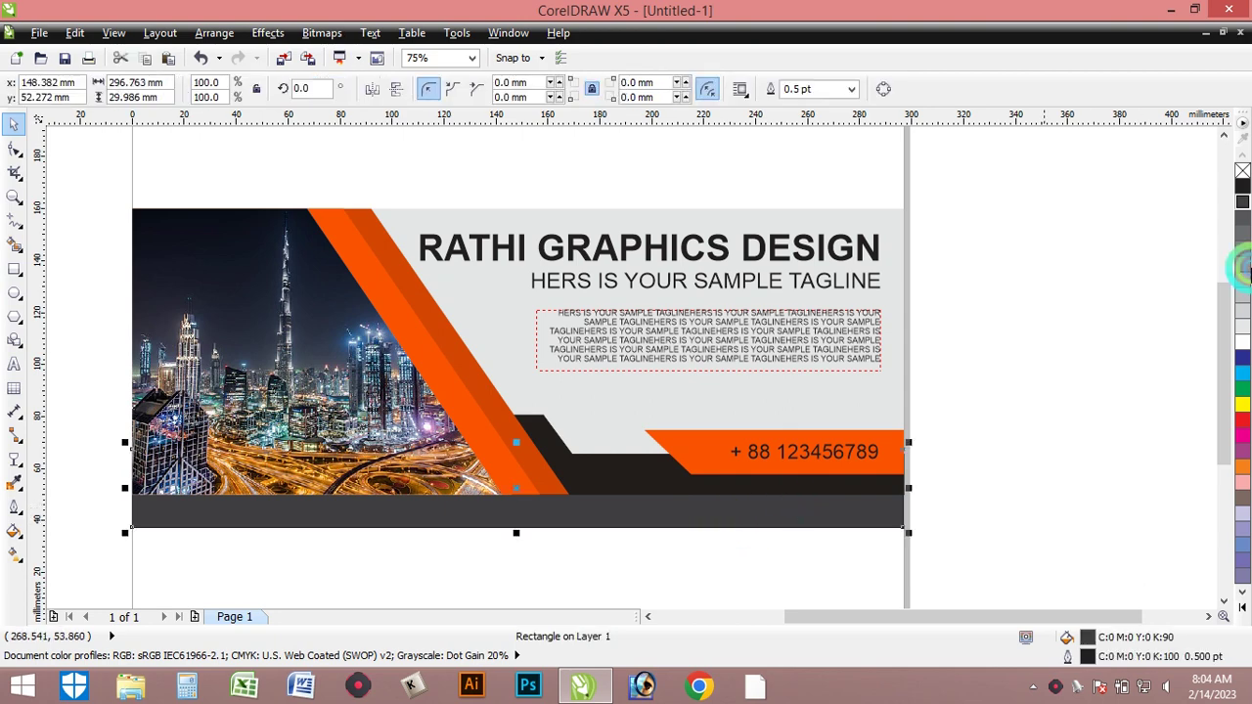
right_click(1235, 172)
click(1057, 388)
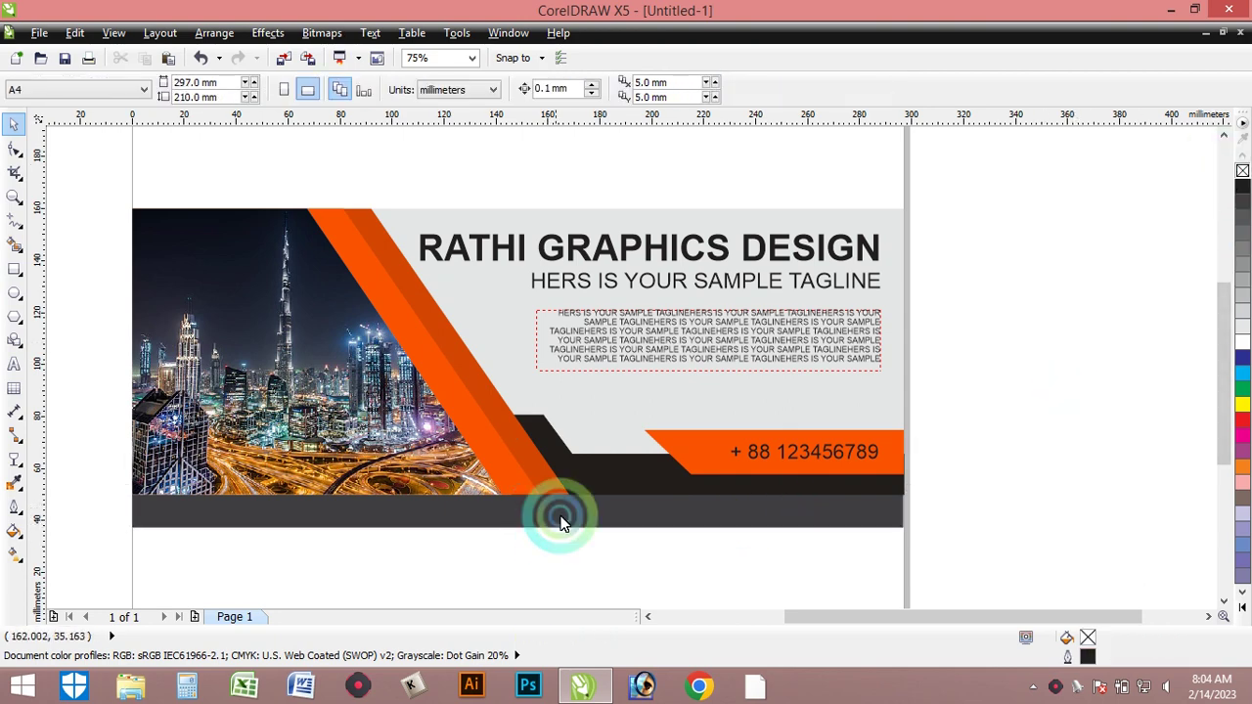
Convert the dark grey rectangle beneath the banner to curves
click(561, 524)
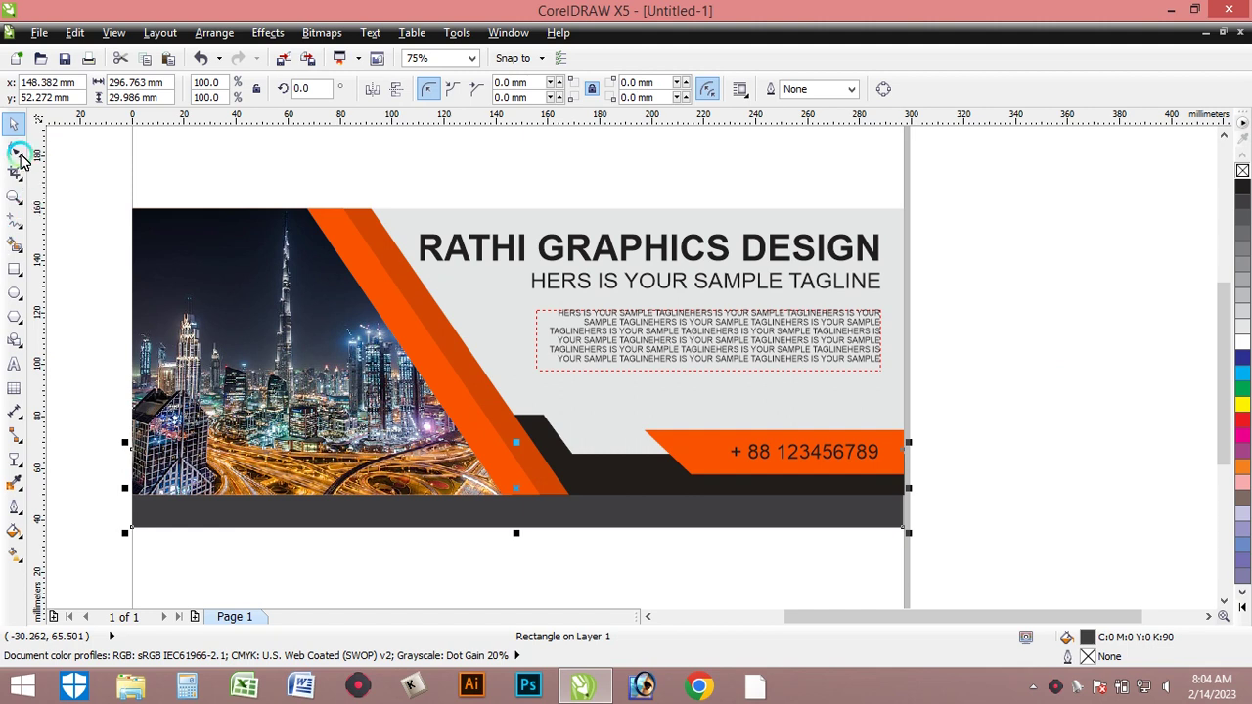
click(15, 149)
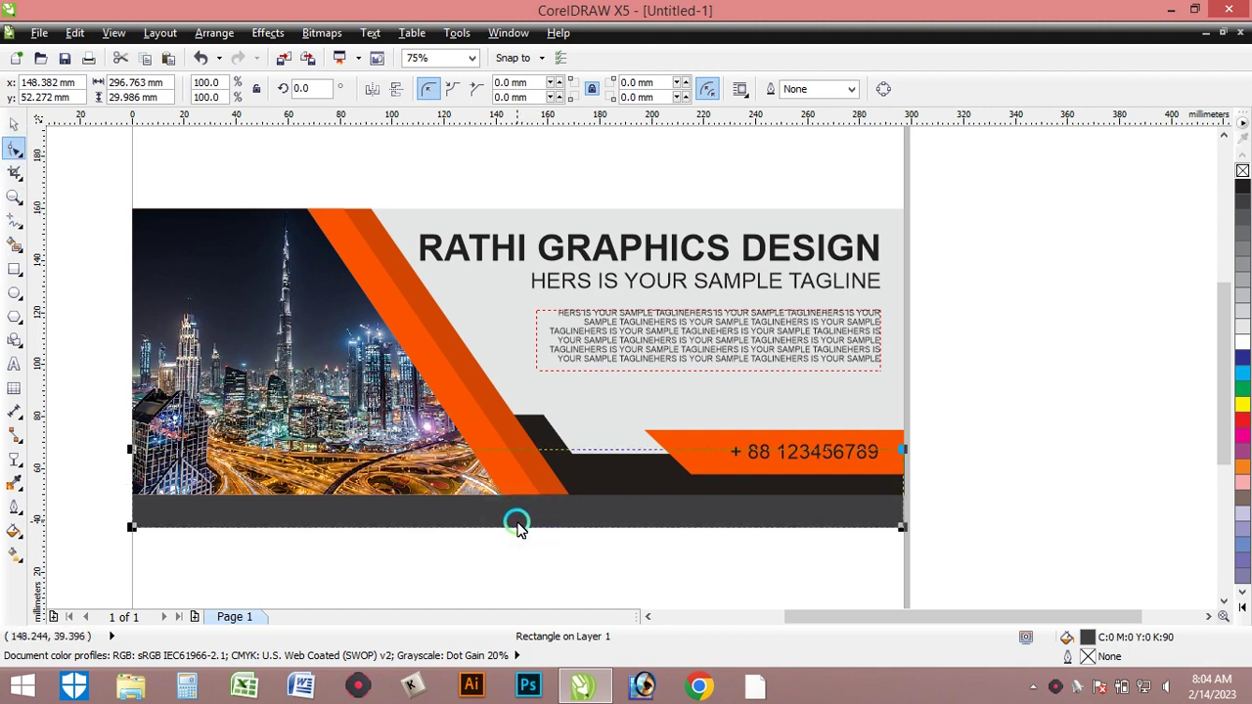
click(514, 529)
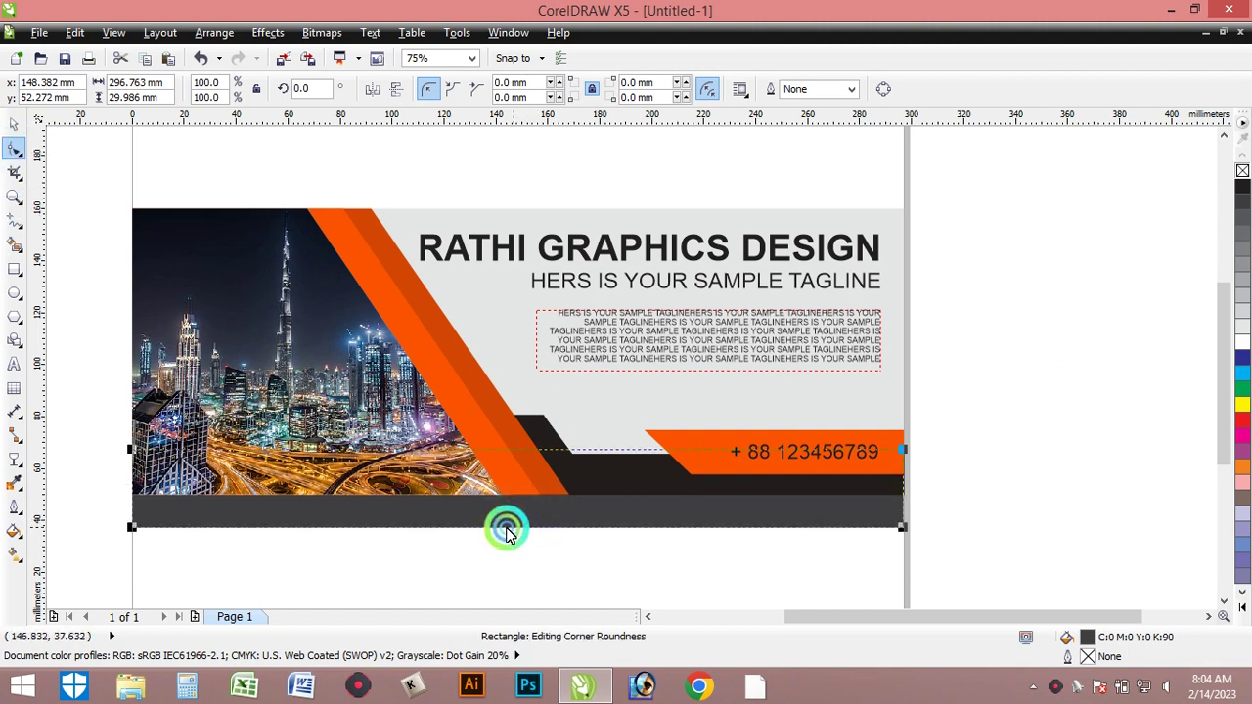
click(215, 33)
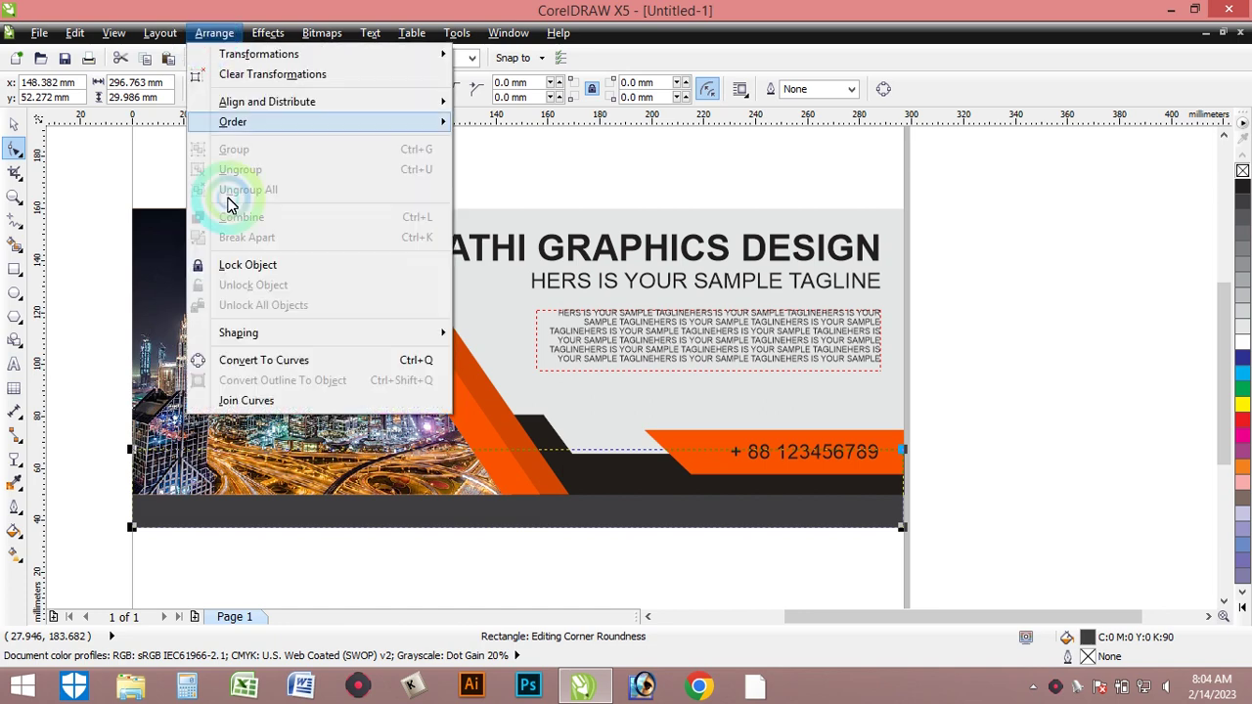
click(256, 360)
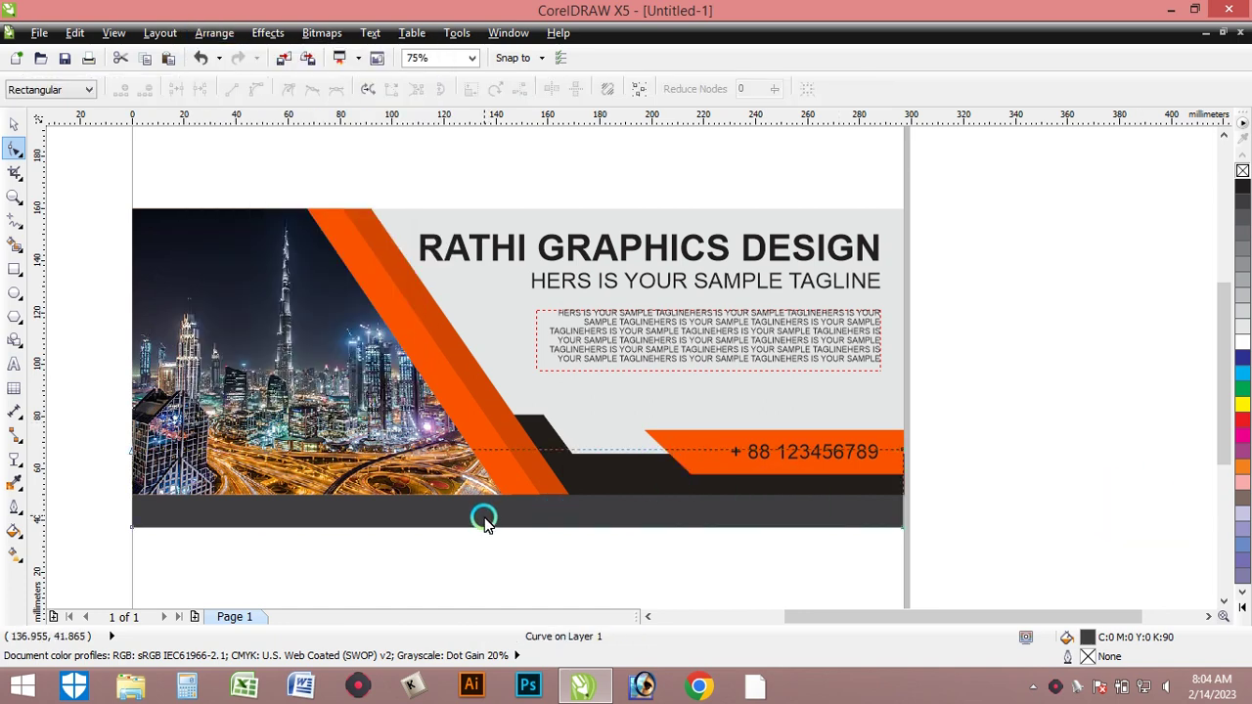
Add a node near the middle of the dark grey shape's lower edge and raise it to the banner's bottom edge
click(534, 528)
double_click(534, 526)
drag(534, 526, 537, 497)
click(1078, 399)
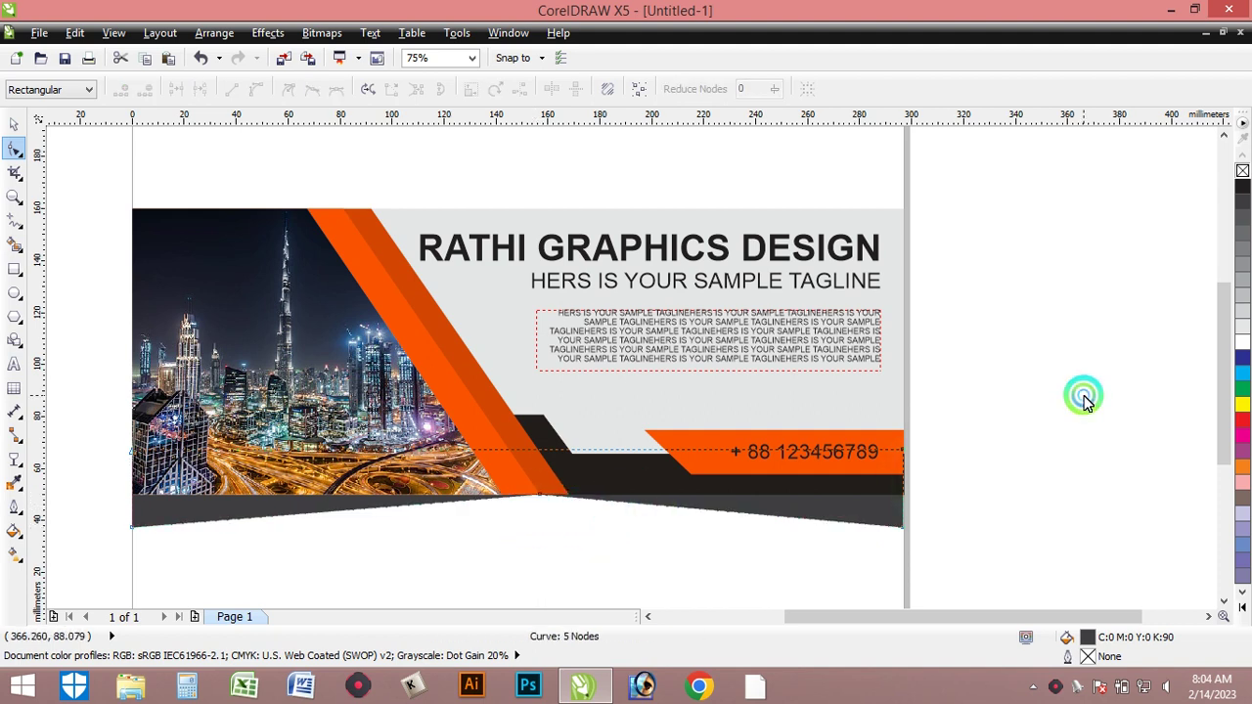
click(14, 124)
click(1113, 341)
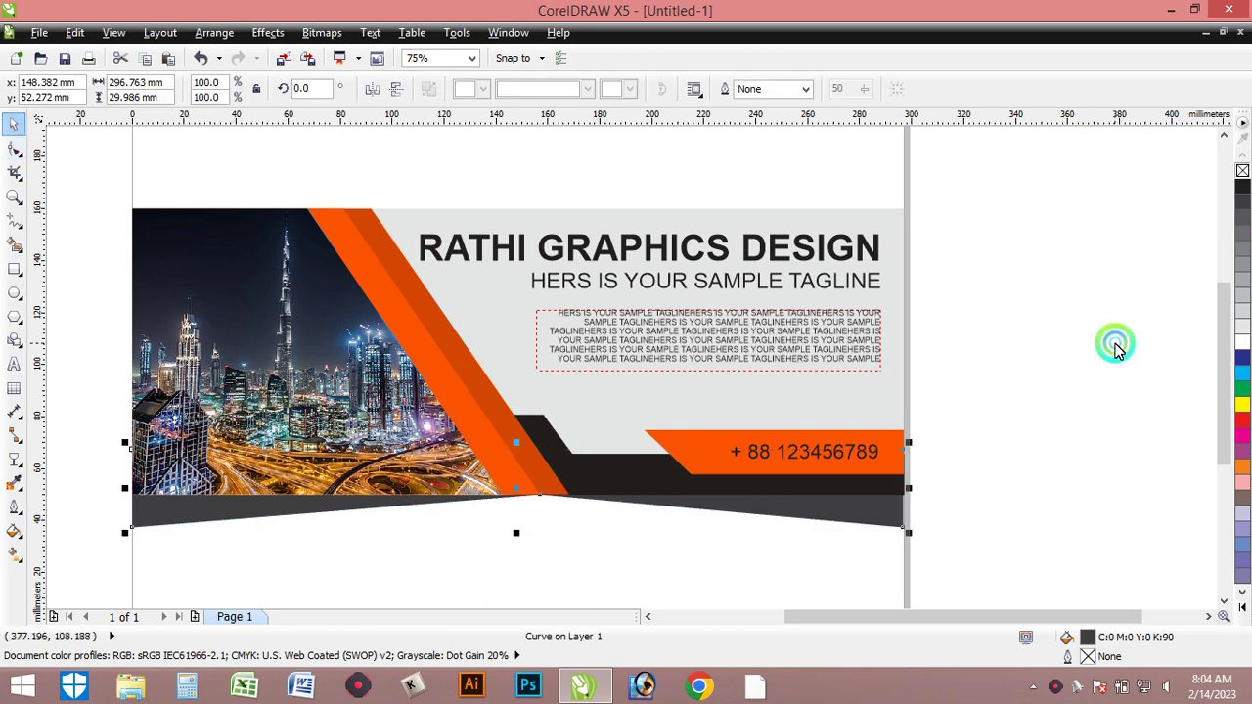
click(940, 487)
scroll(939, 486, down, 2)
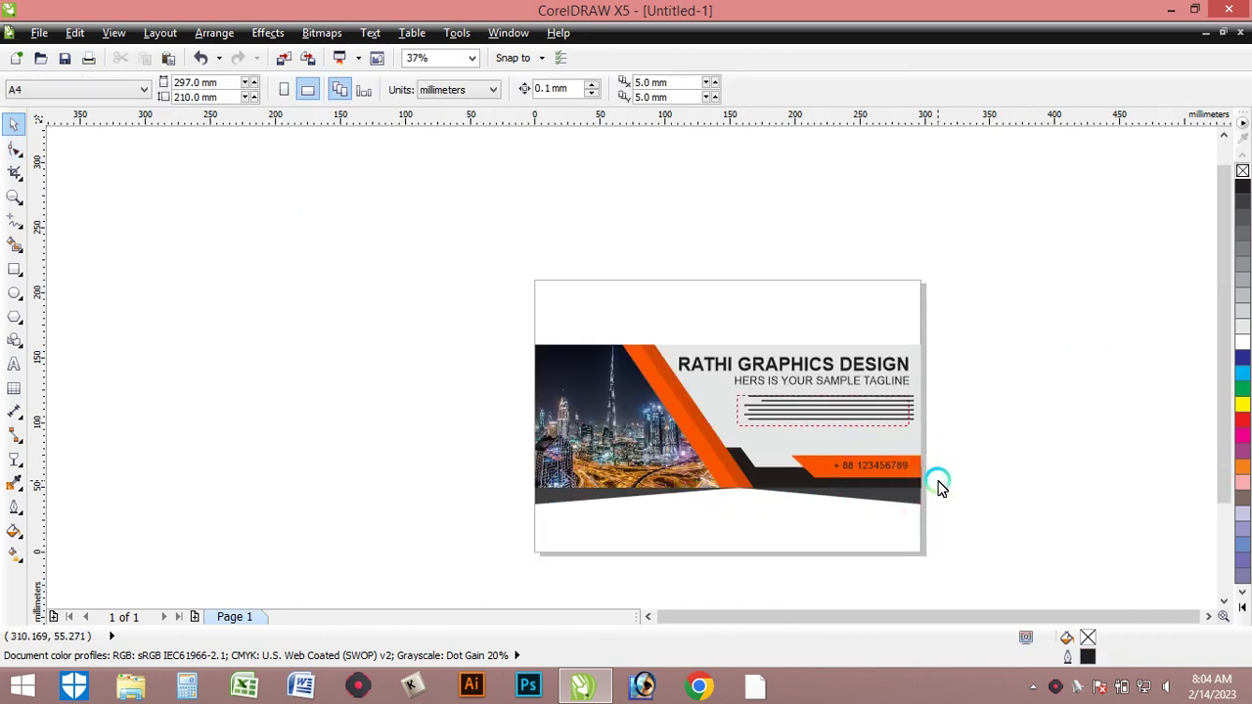
scroll(939, 486, up, 2)
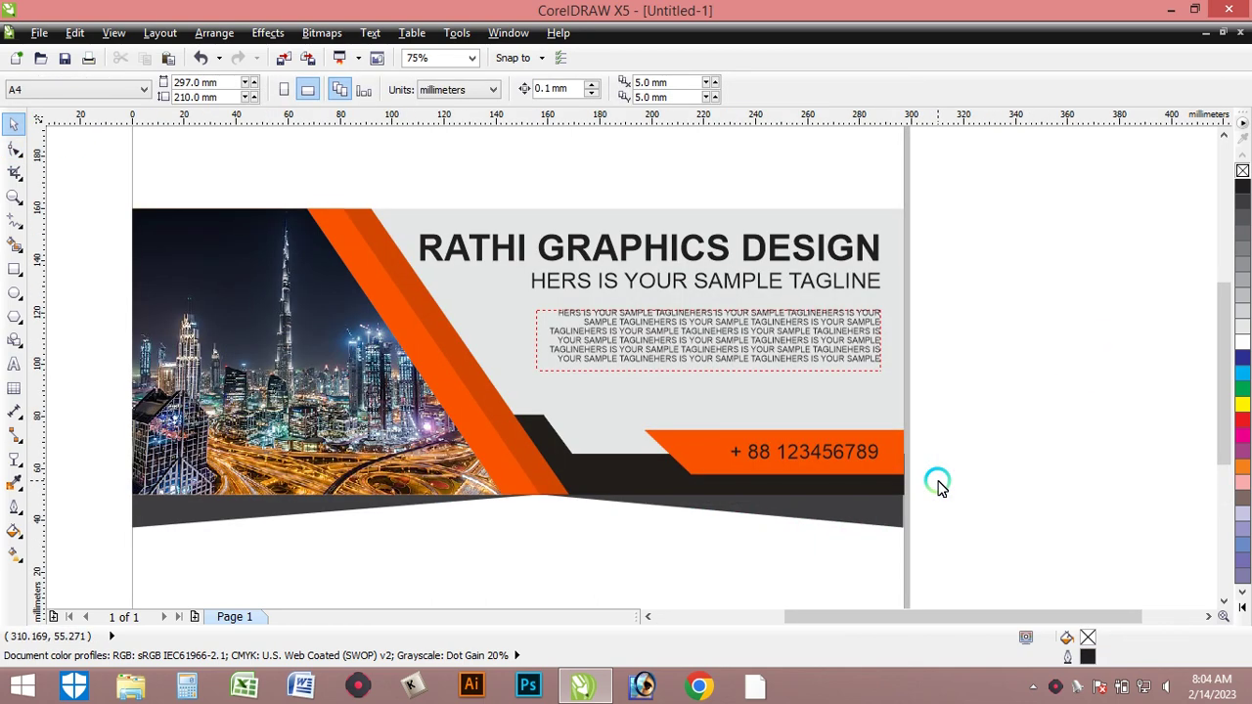
Nudge the dark grey shape up 0.4 mm so its raised middle node tucks behind the banner, and deselect it
scroll(937, 486, up, 2)
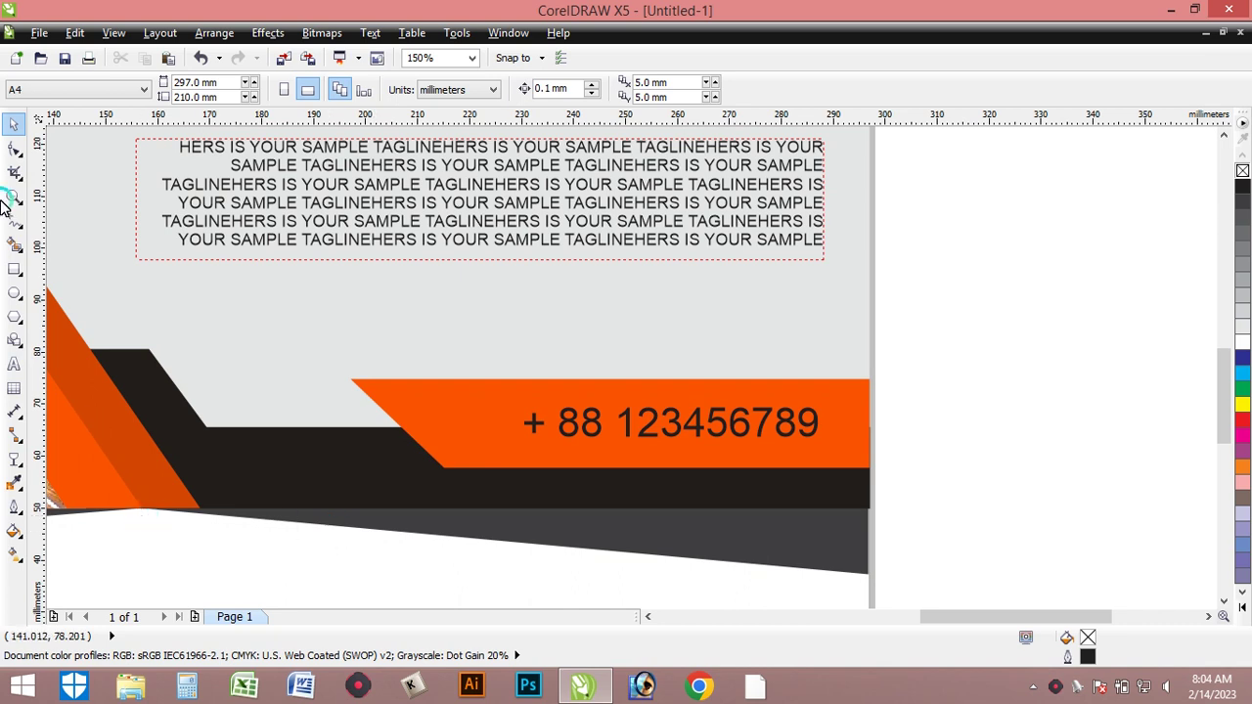
click(15, 146)
click(503, 539)
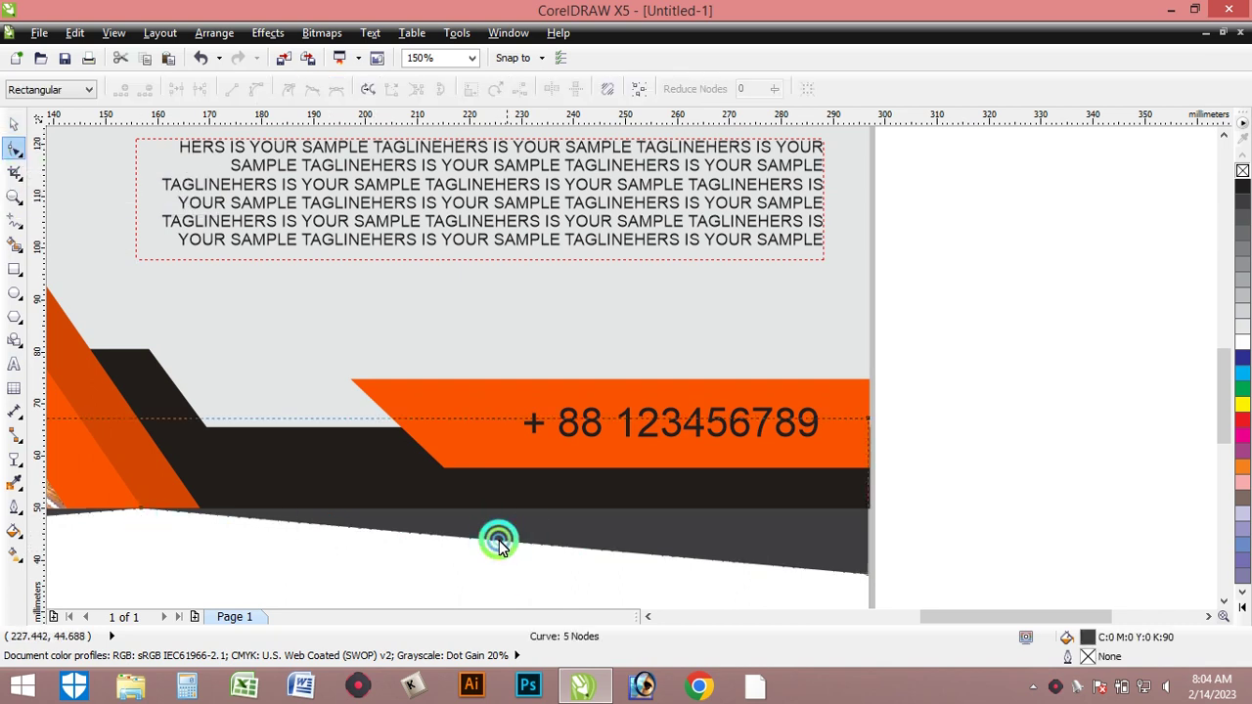
click(137, 512)
click(452, 523)
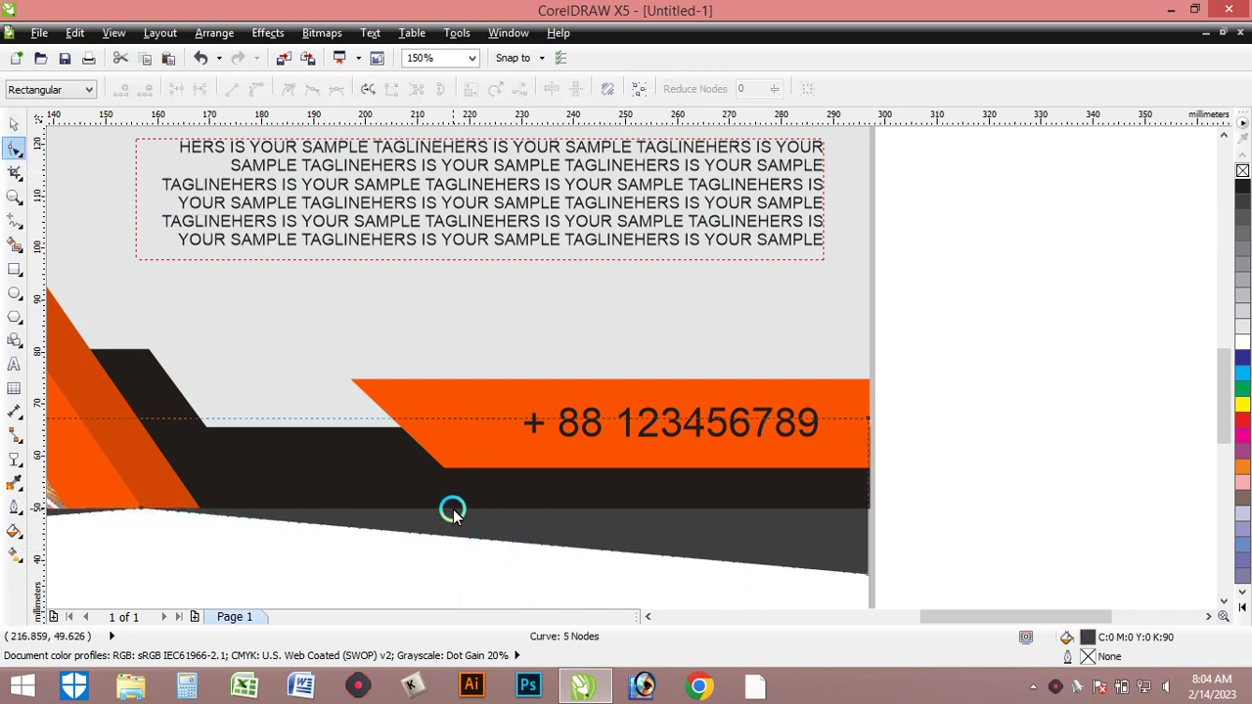
click(14, 125)
click(269, 226)
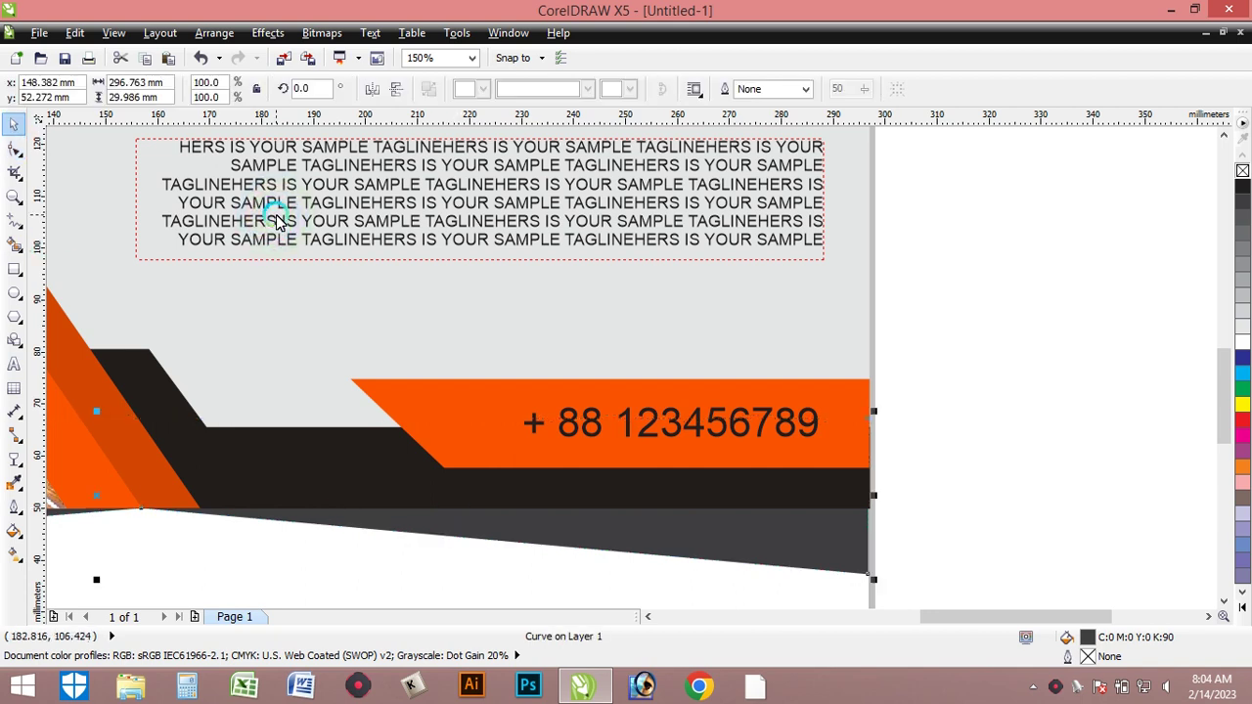
key(Up)
key(Up)
key(Up)
key(Up)
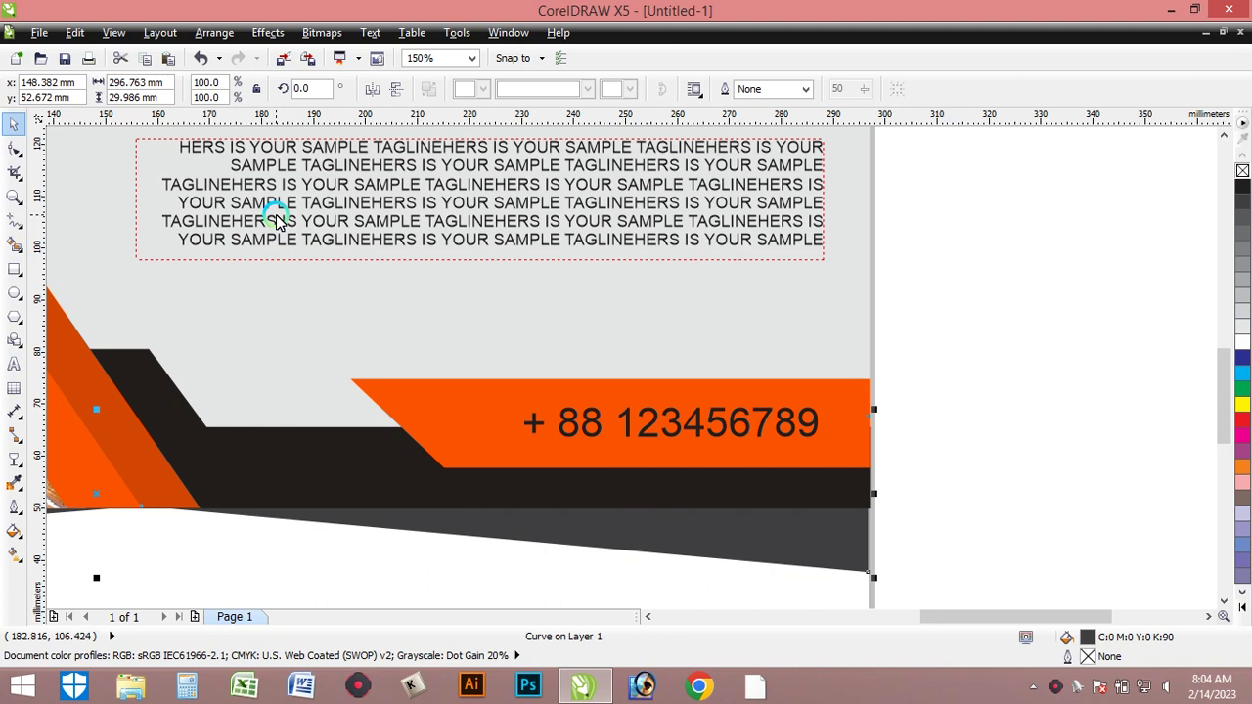
click(894, 494)
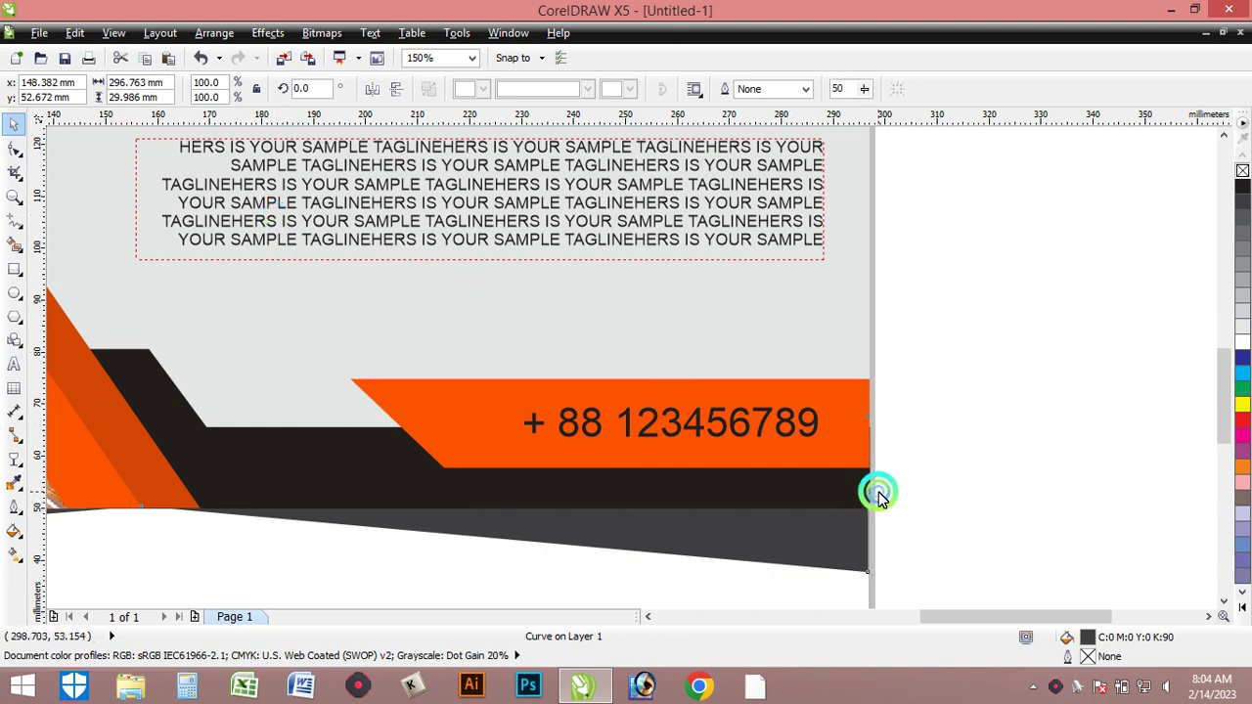
drag(875, 493, 885, 495)
click(990, 513)
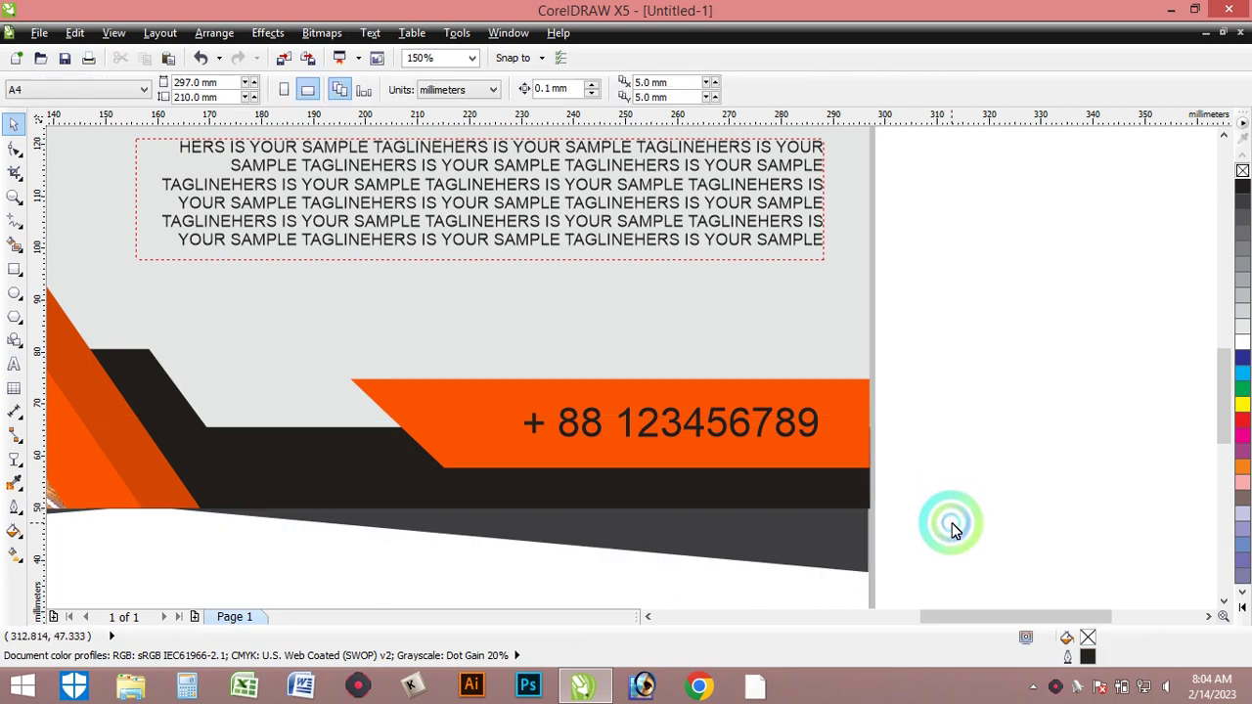
Raise the lower right corner node of the dark grey shape slightly and deselect the shape
scroll(950, 522, down, 2)
scroll(758, 579, up, 1)
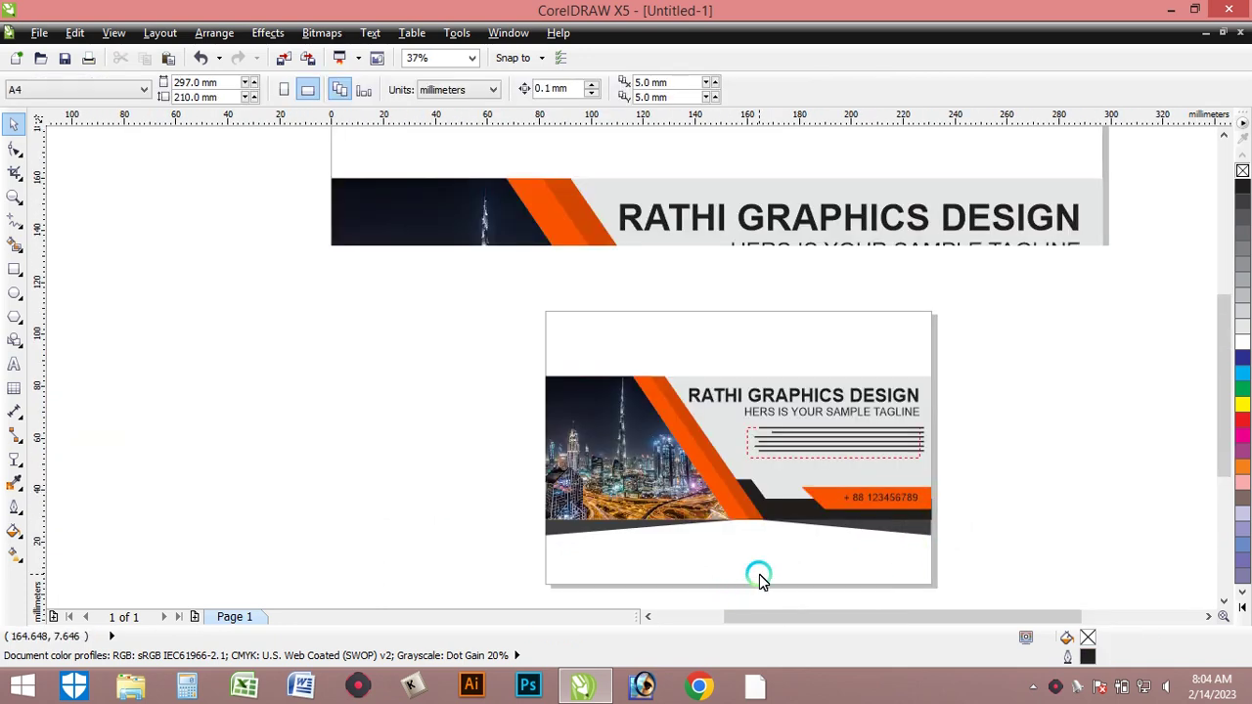
click(1045, 481)
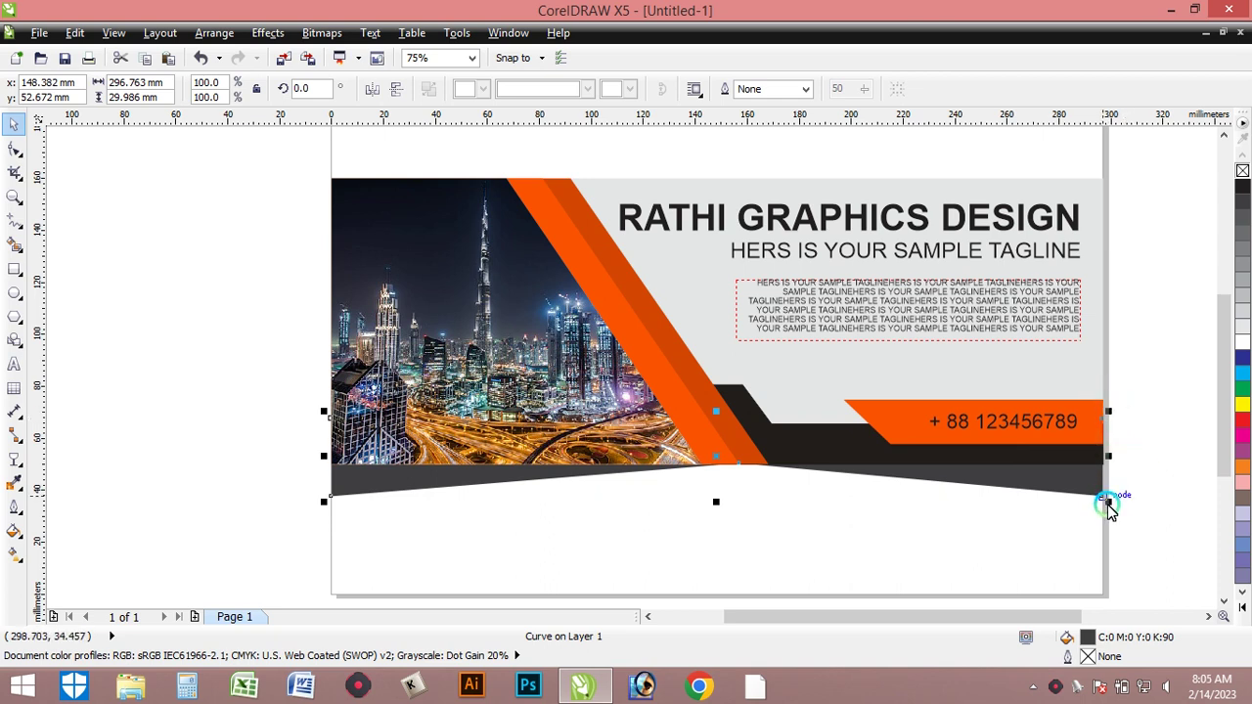
click(15, 149)
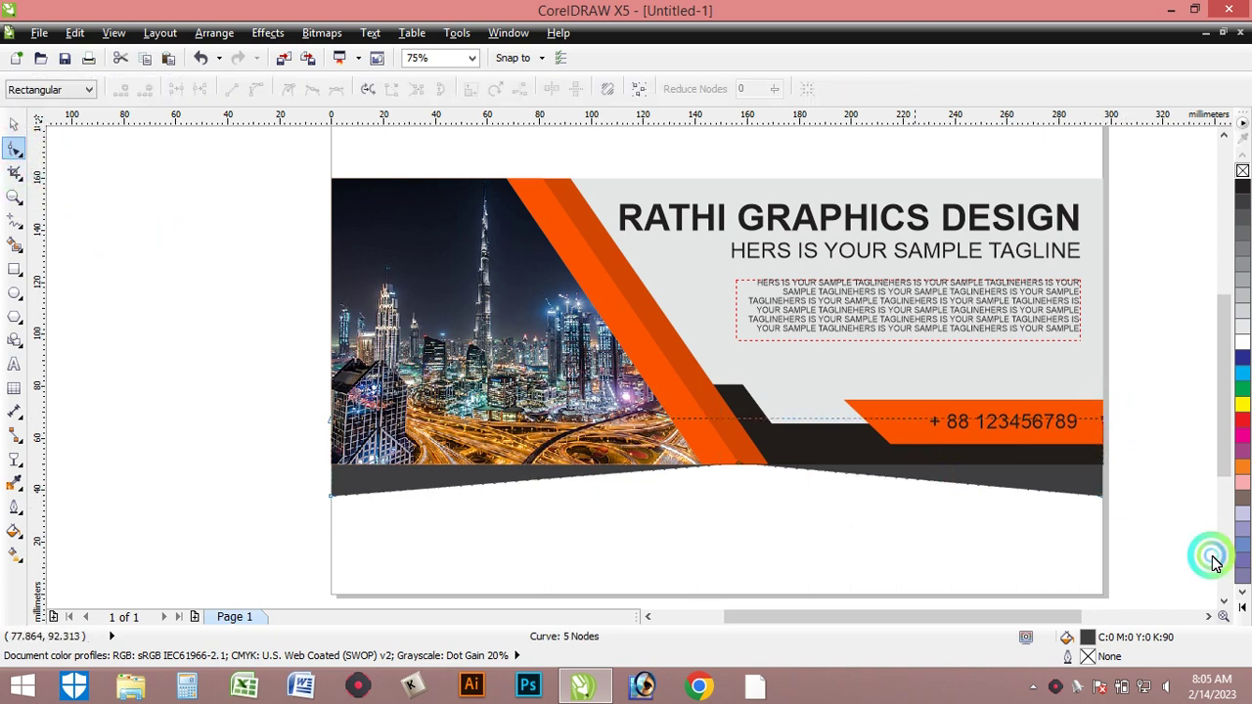
click(1102, 499)
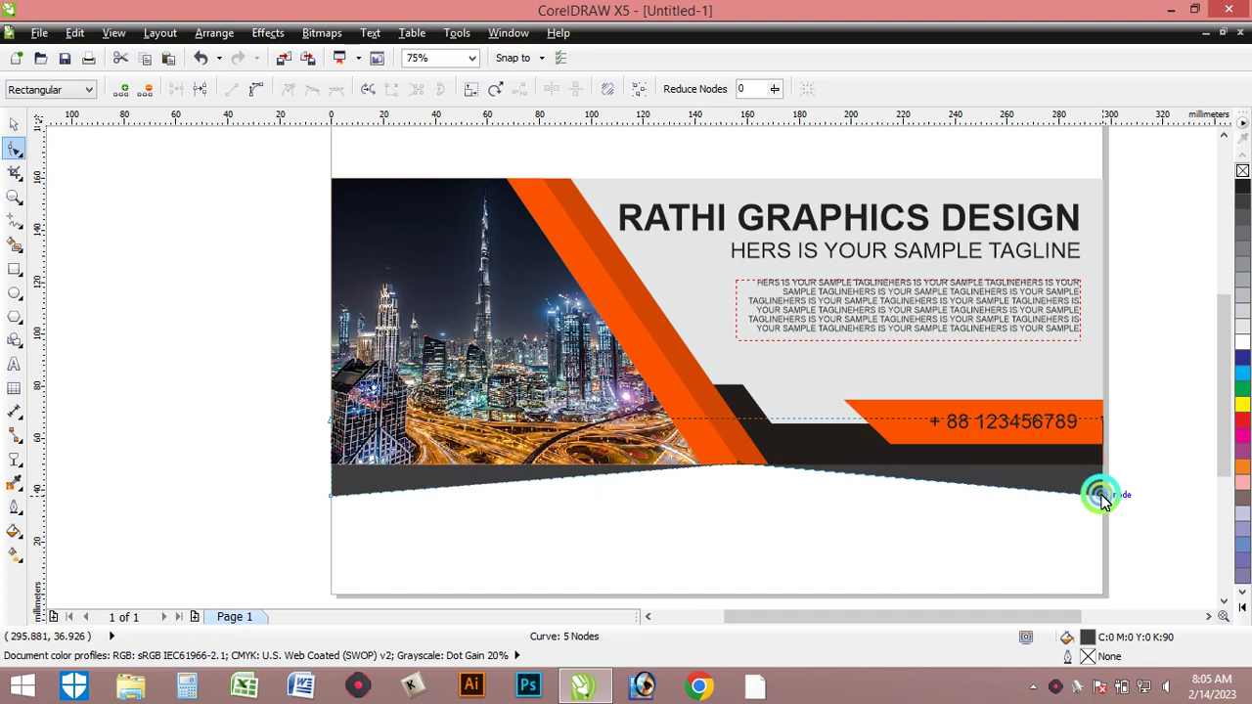
click(1164, 455)
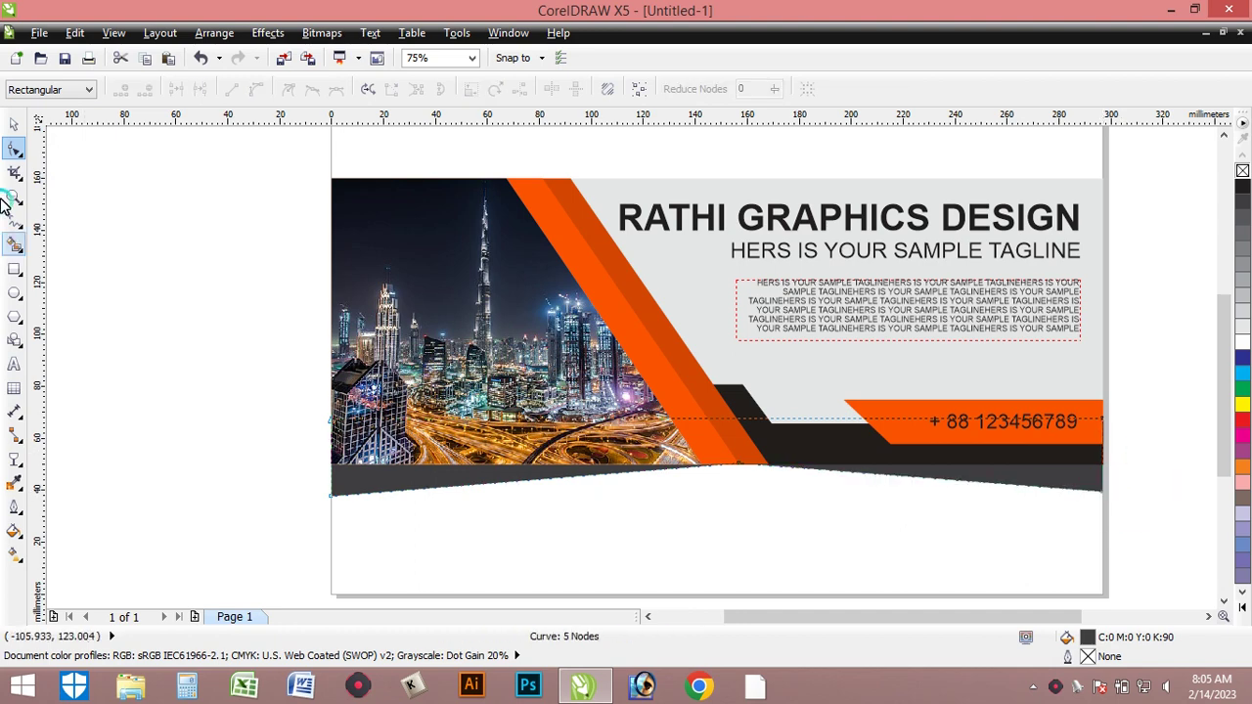
click(15, 125)
click(1158, 383)
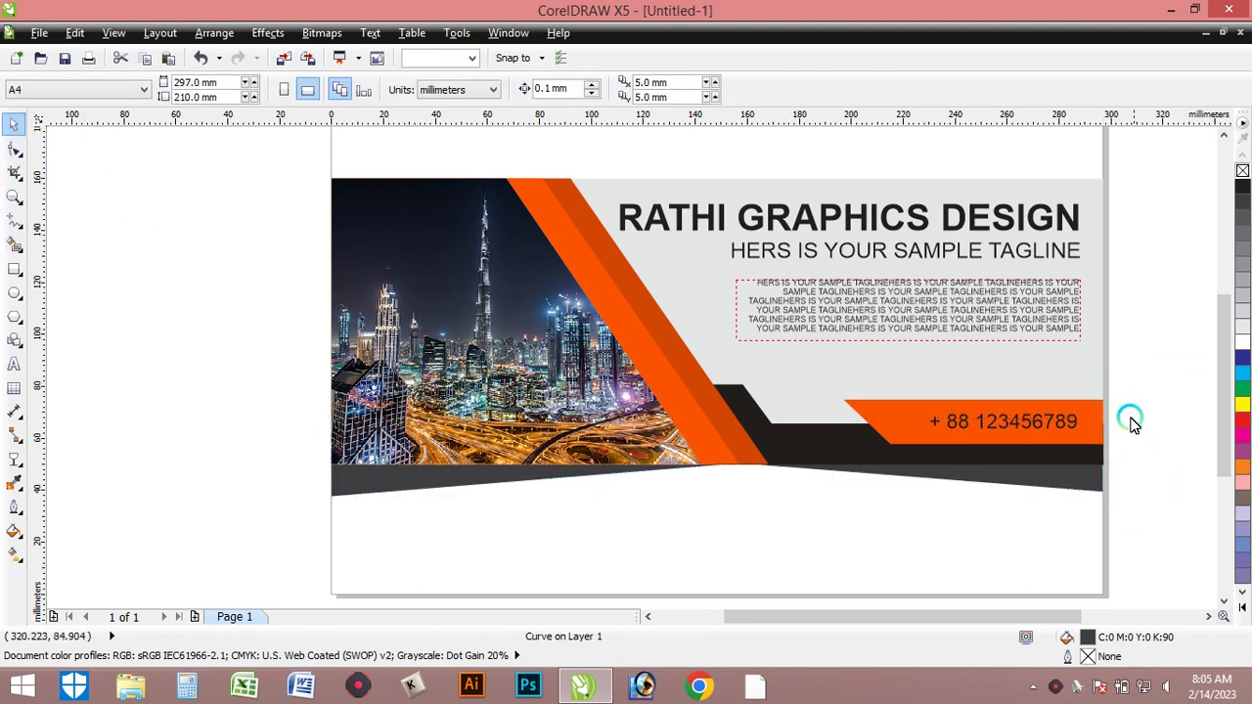
scroll(1126, 417, down, 2)
scroll(1130, 431, up, 1)
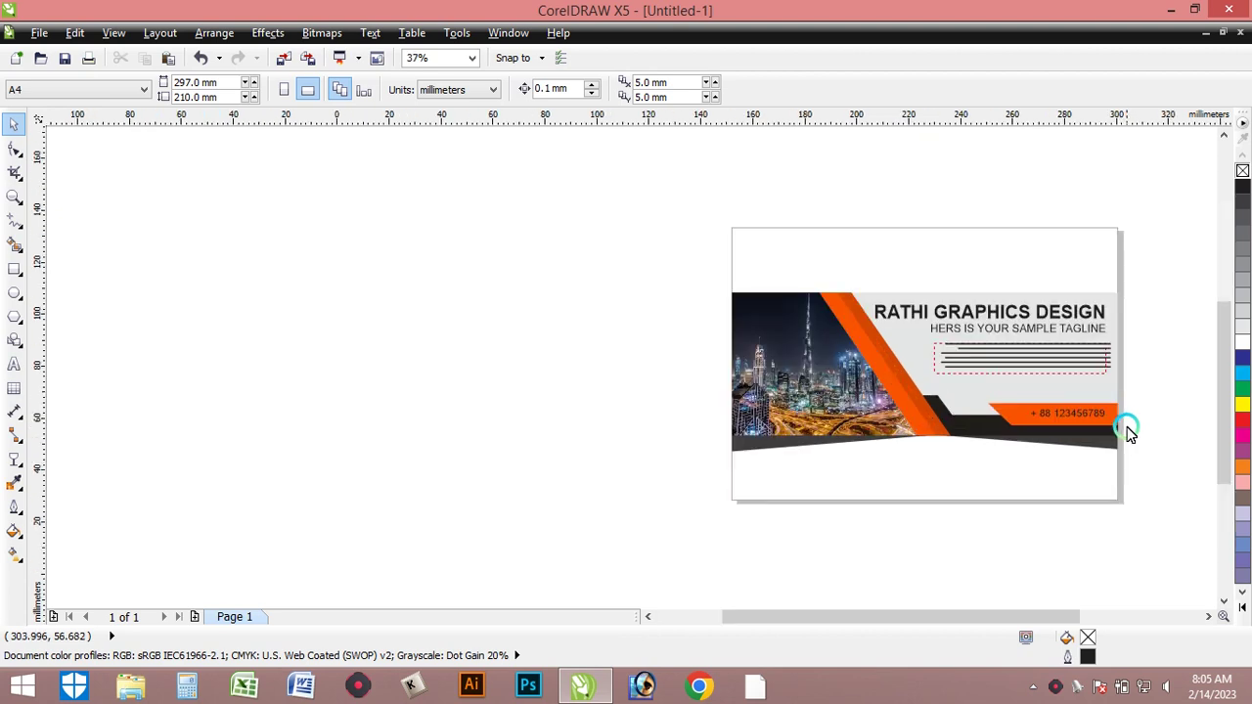
scroll(1130, 431, up, 1)
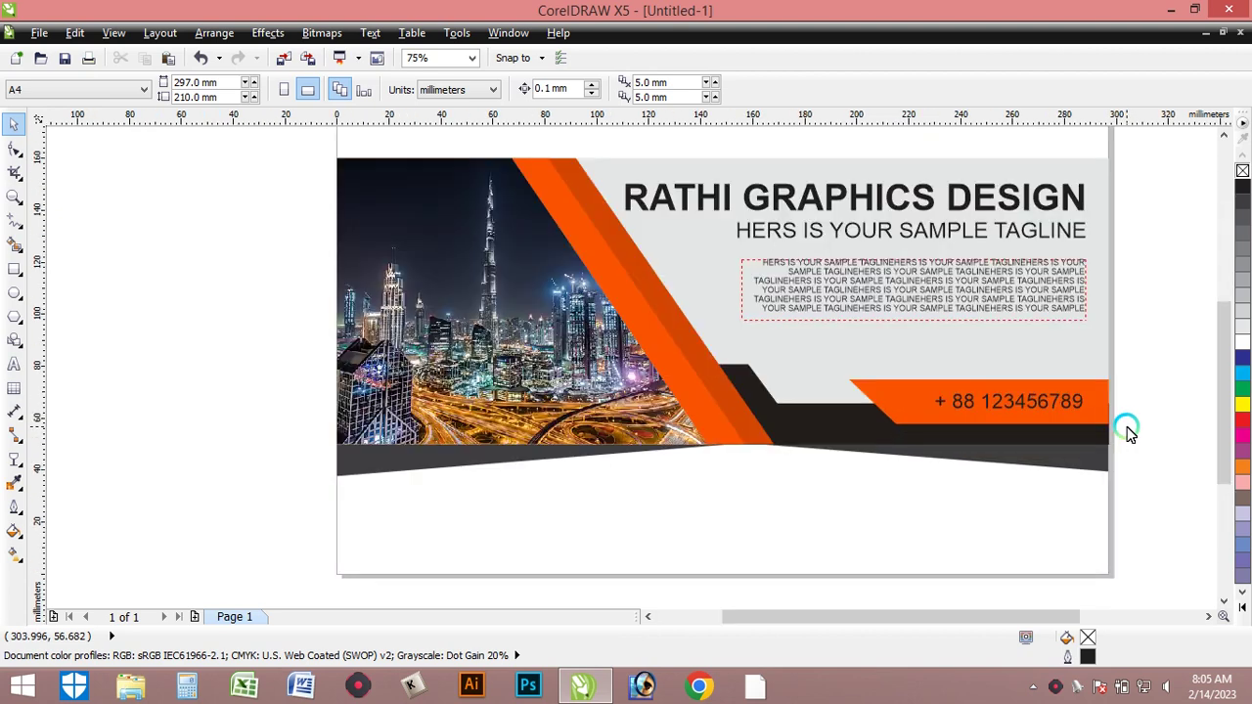
click(14, 458)
click(545, 494)
click(394, 466)
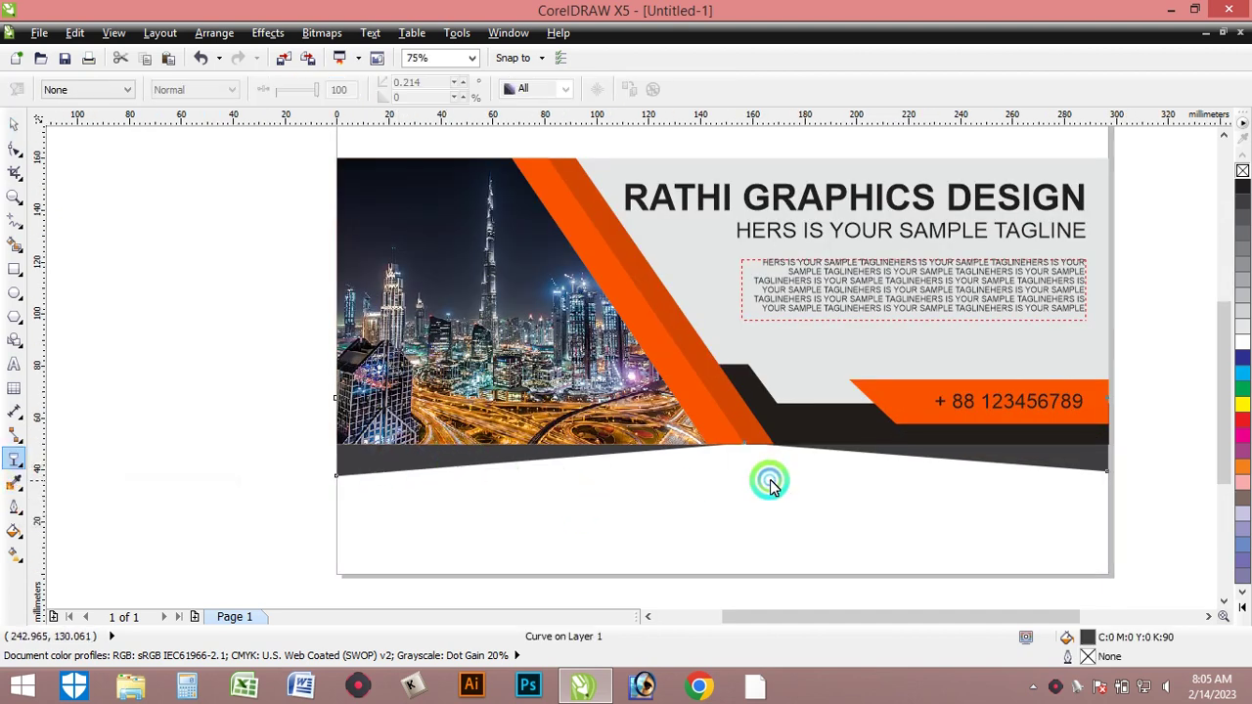
click(12, 124)
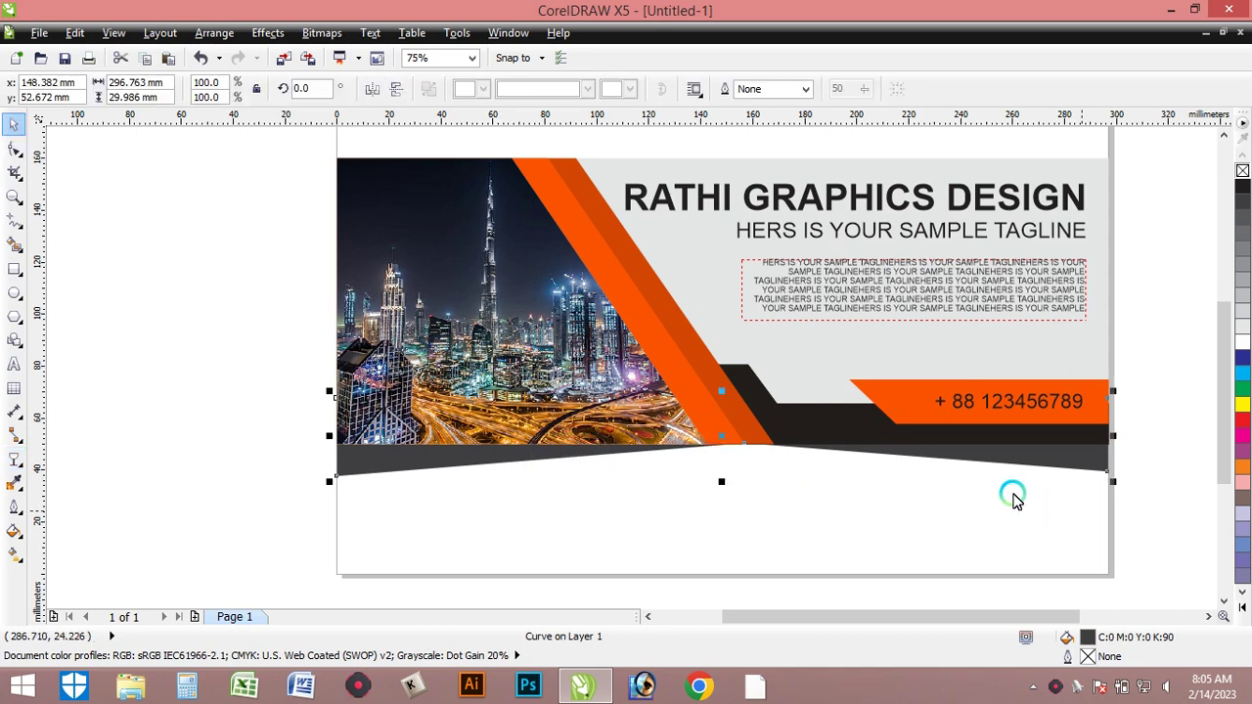
Apply a linear transparency to the dark grey shape, running upward from just below its raised middle node into the banner
click(16, 461)
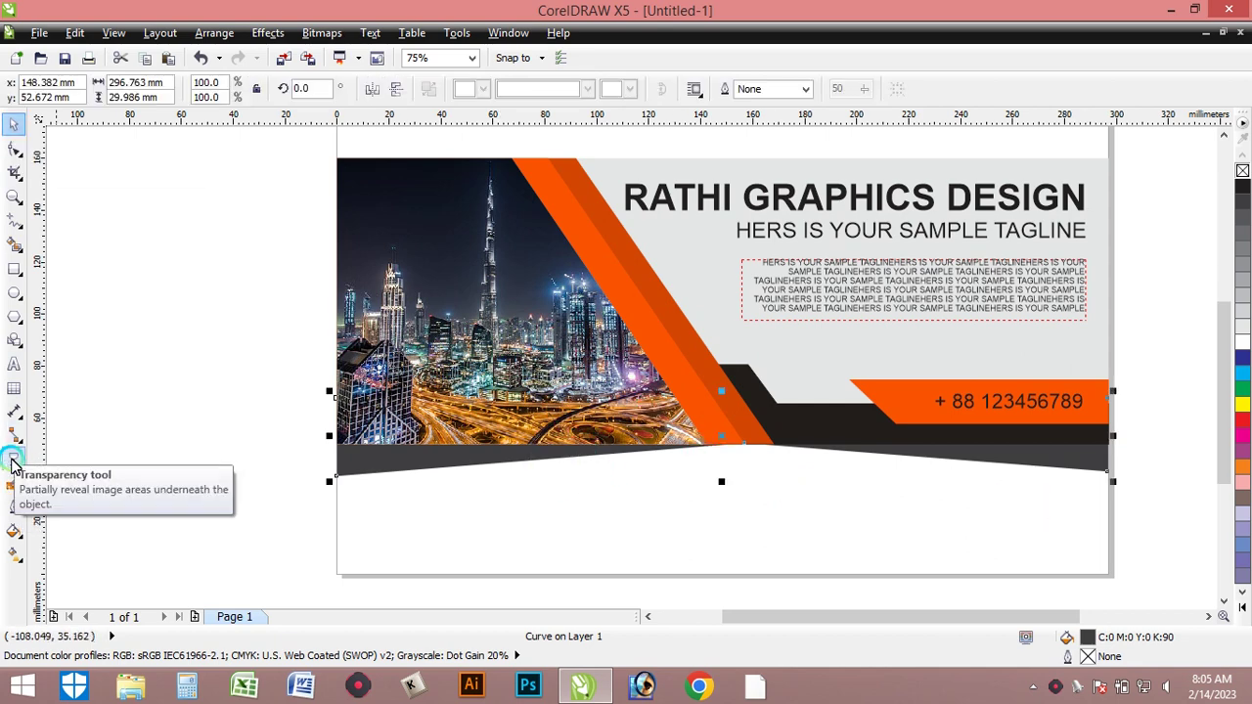
click(16, 460)
click(1014, 522)
drag(1015, 476, 1007, 350)
click(957, 443)
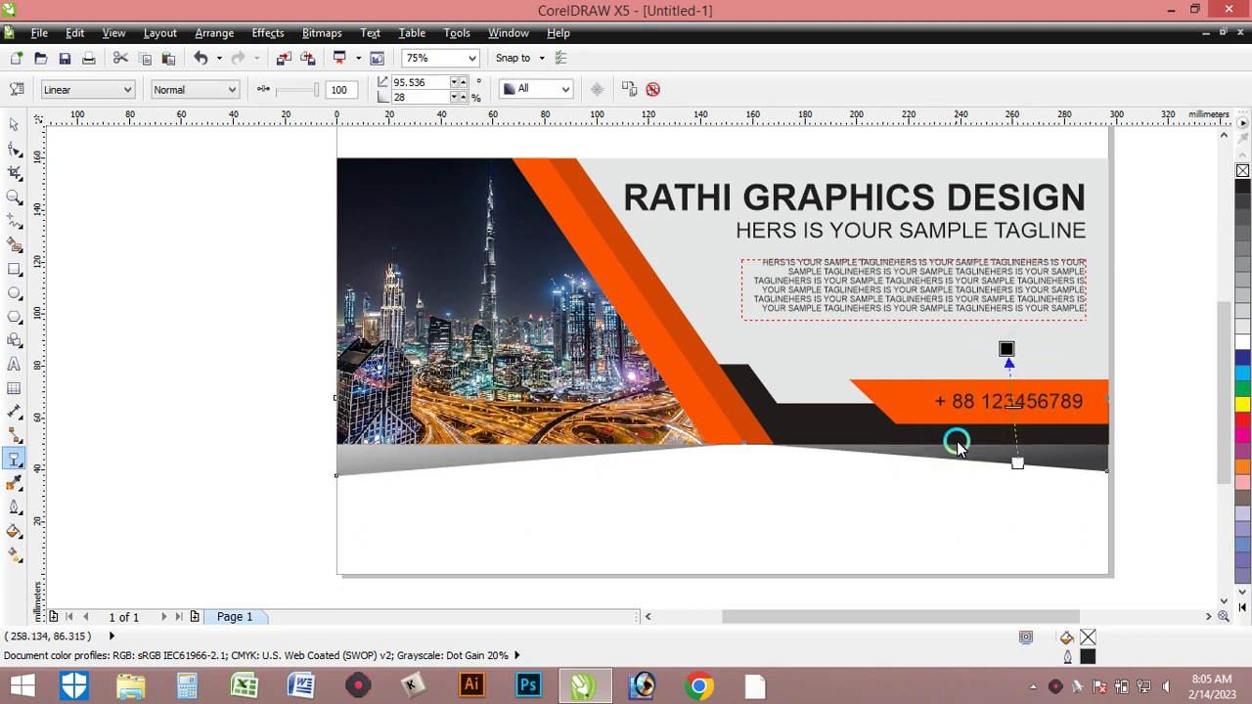
drag(733, 486, 741, 285)
click(758, 434)
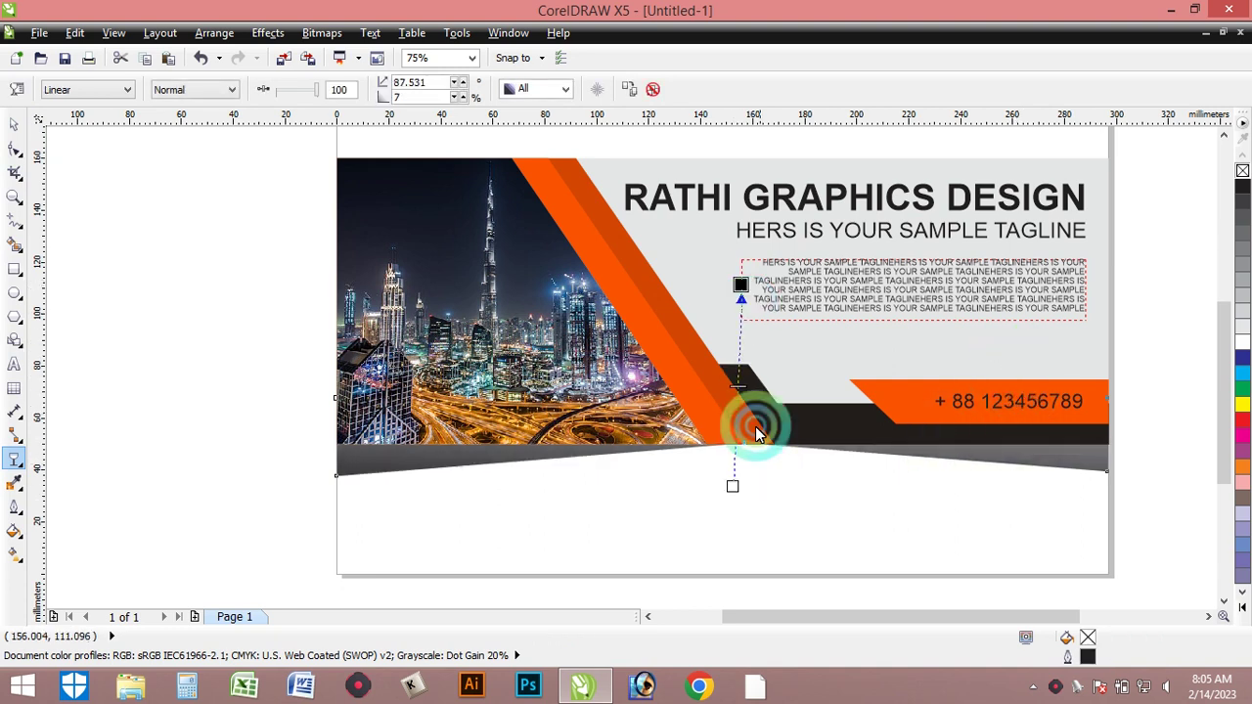
Move the transparency's start point up to the banner's bottom edge, shift its midpoint close to that start, and deselect the shape
drag(732, 486, 743, 445)
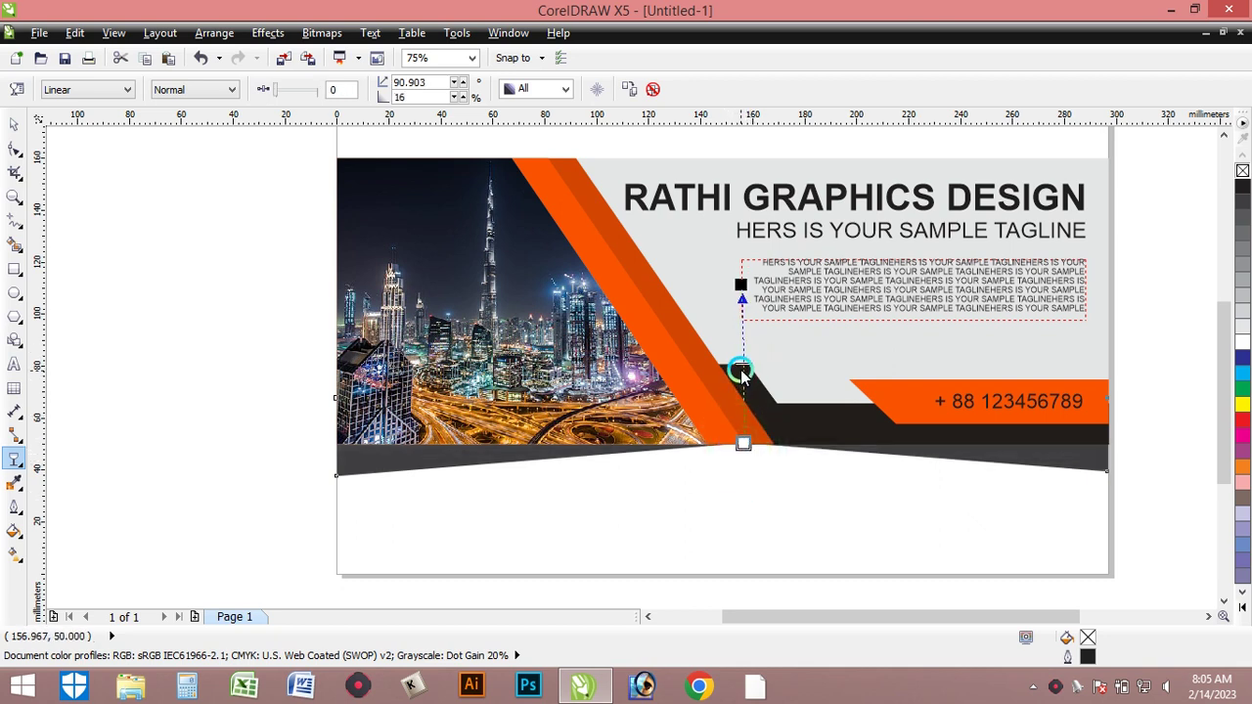
drag(745, 364, 744, 423)
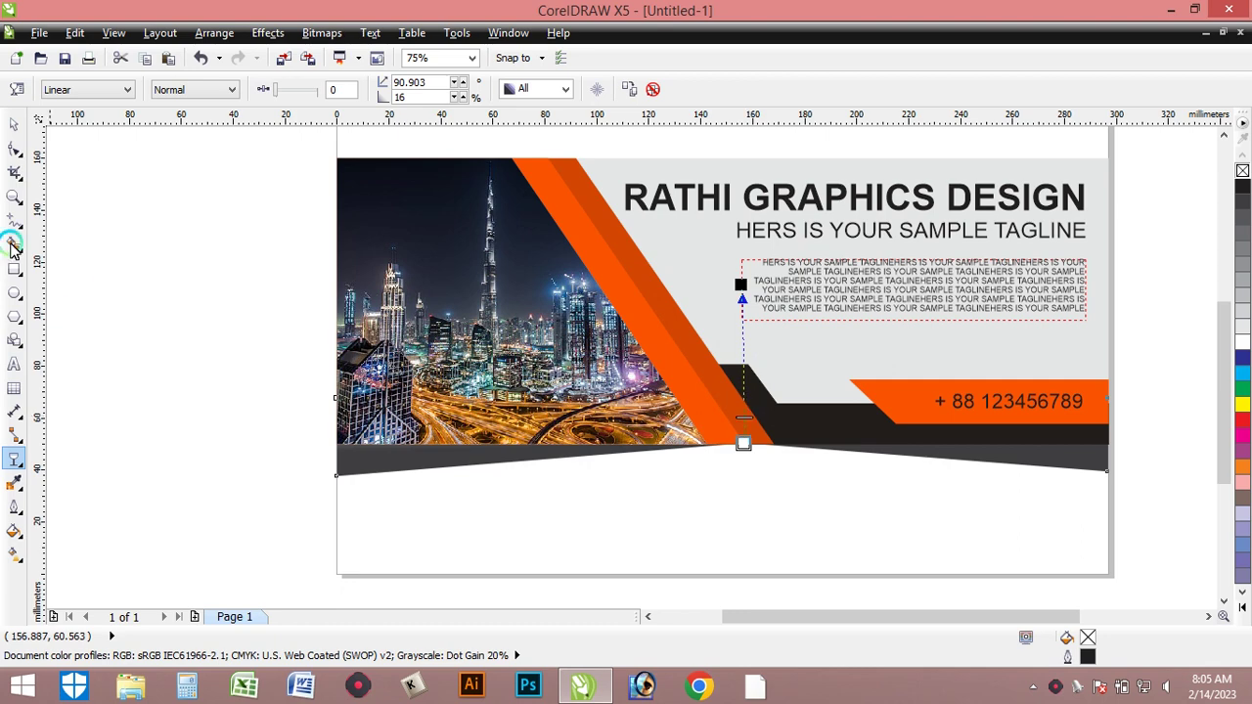
click(14, 124)
click(257, 427)
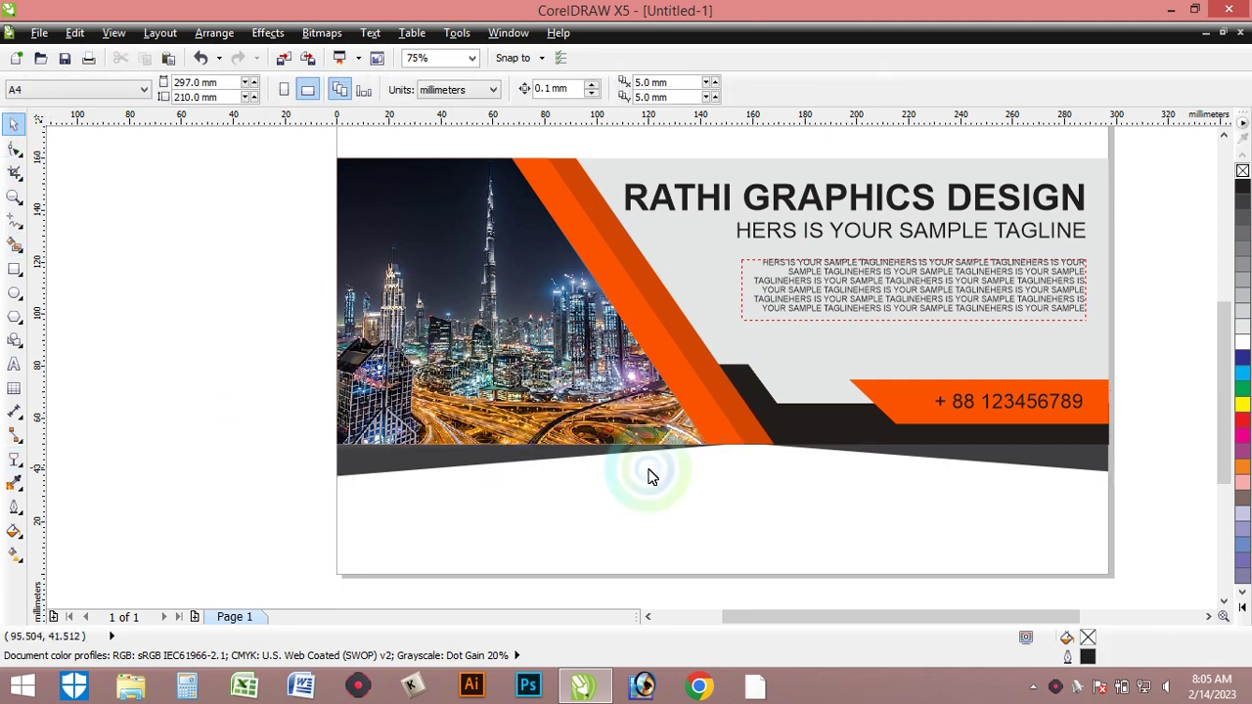
Add the text "THANK YOU FOR WATCHING SUBSCRIBE MY CHANNEL KEEP SUPPORTING" in 24 pt Arial in the white area below the banner
scroll(652, 477, down, 1)
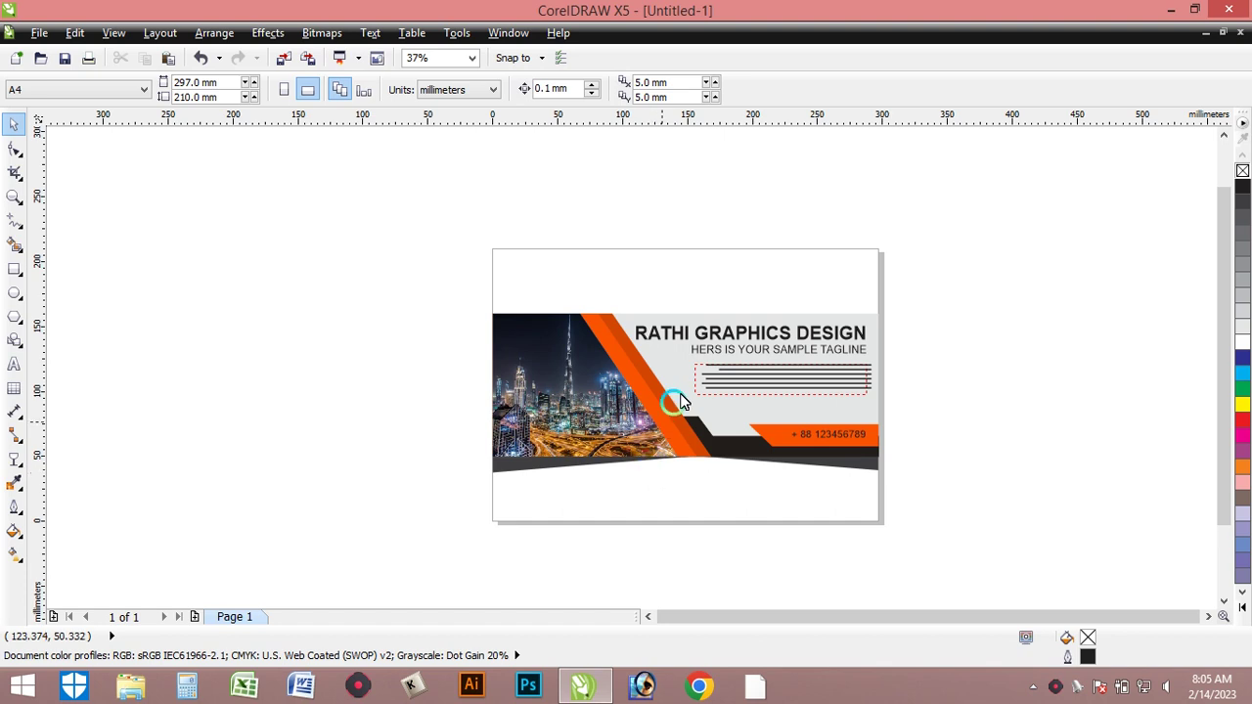
scroll(654, 505, up, 2)
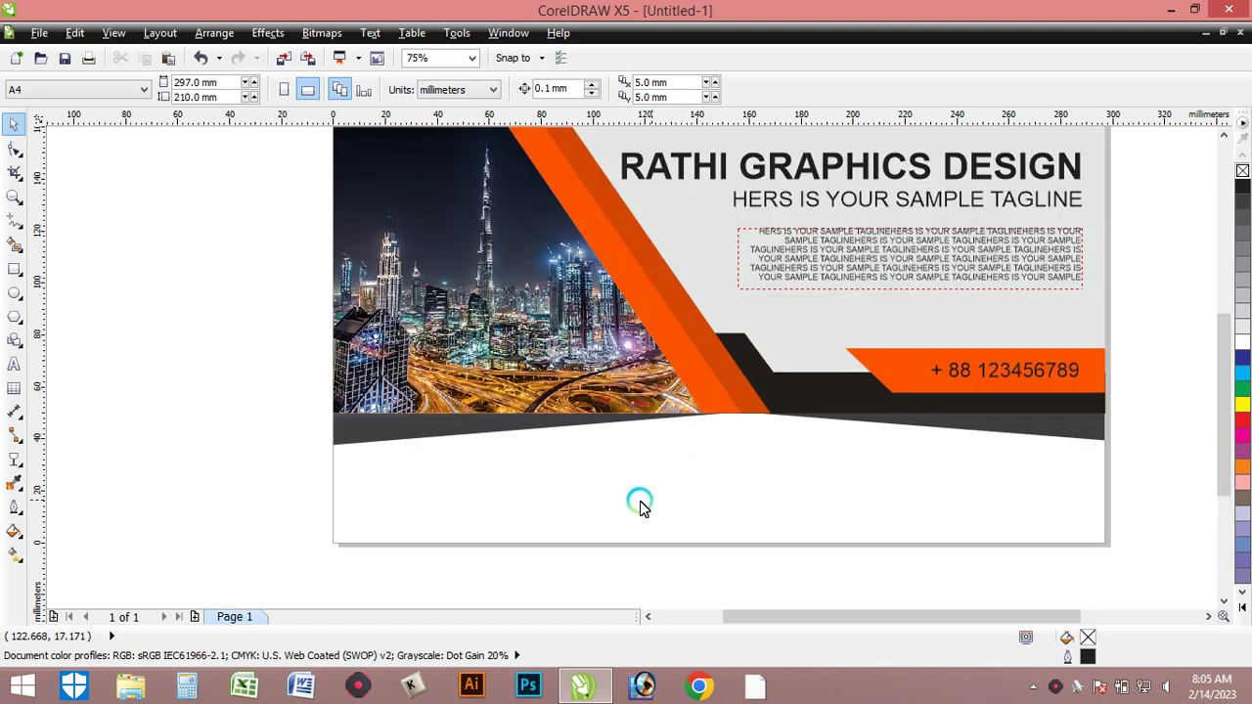
click(14, 364)
click(445, 503)
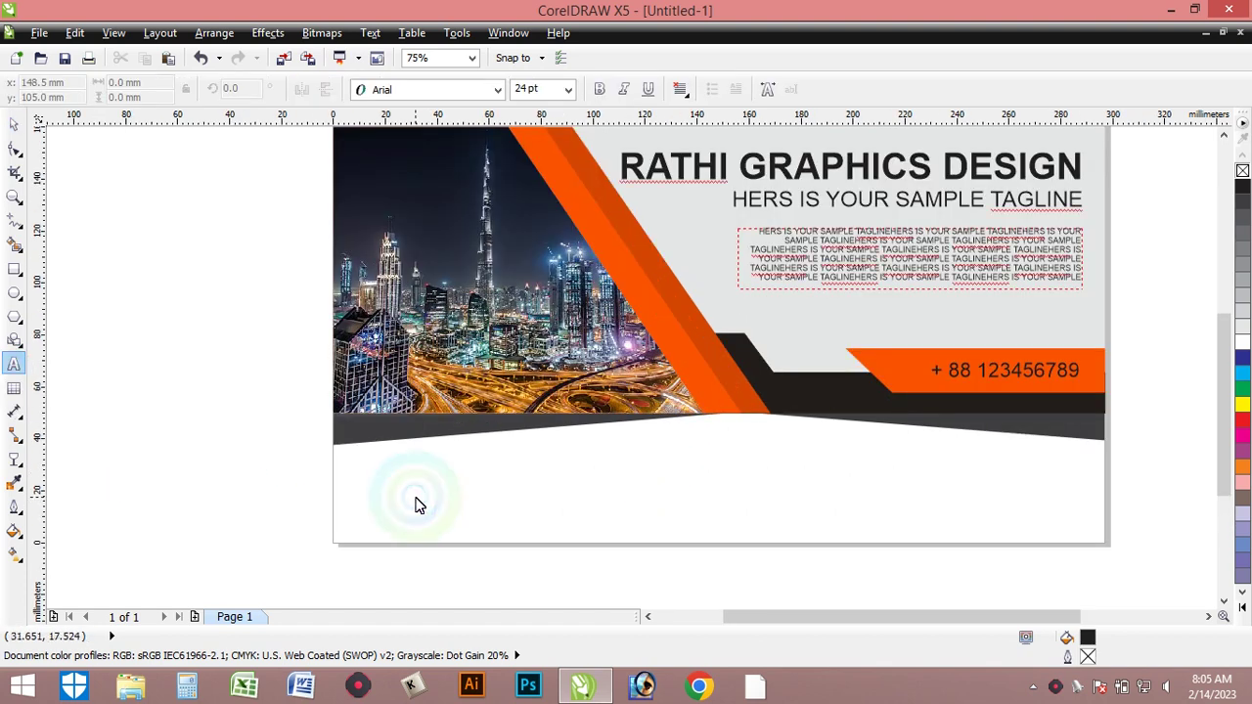
mouse_move(1251, 0)
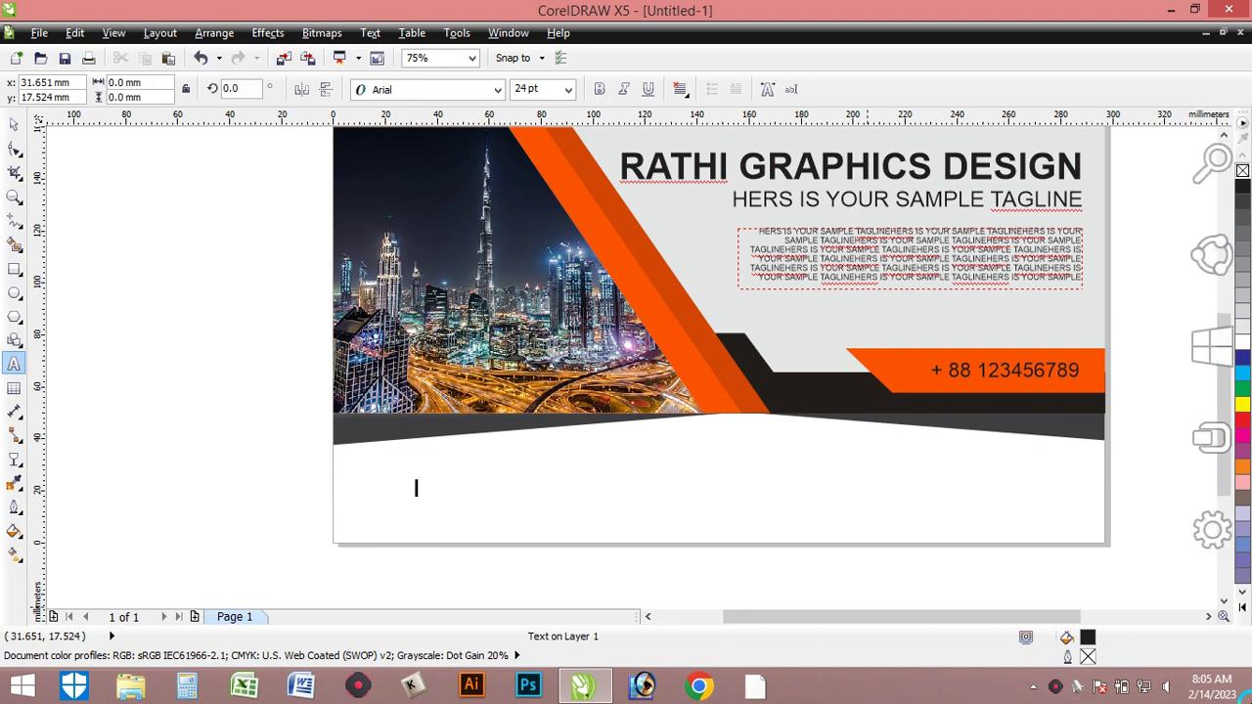
text(THA)
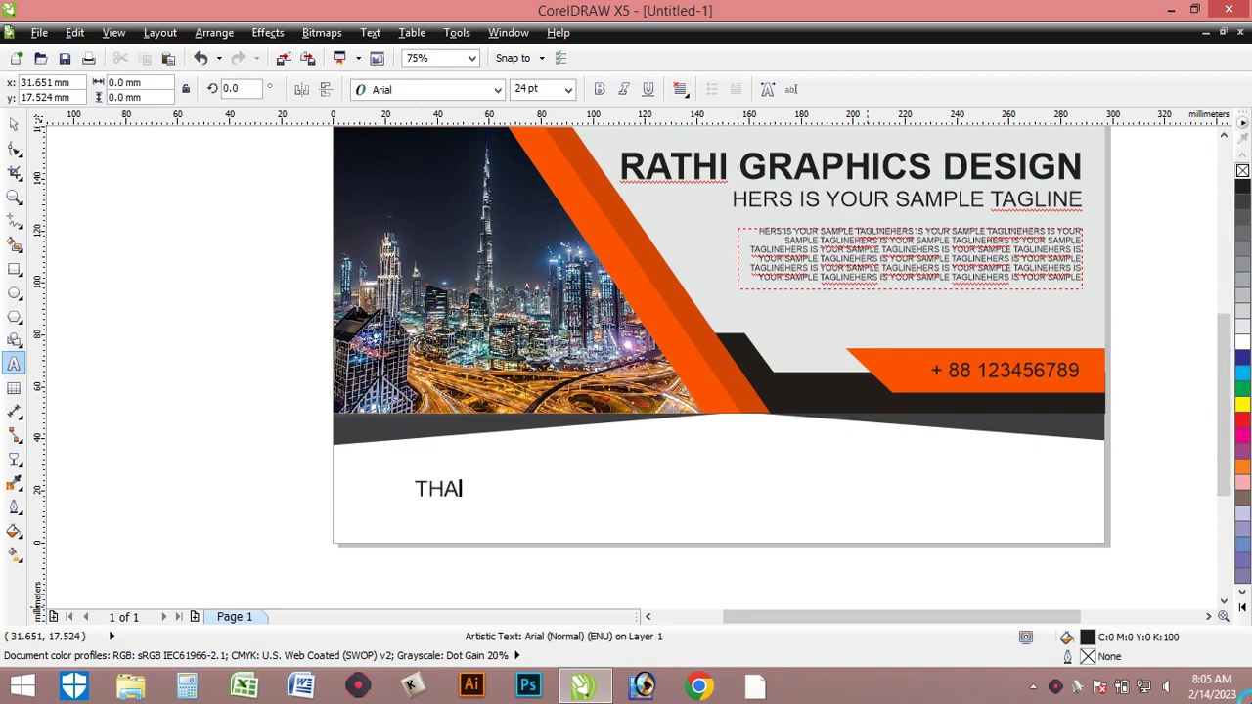
text(NK YOU )
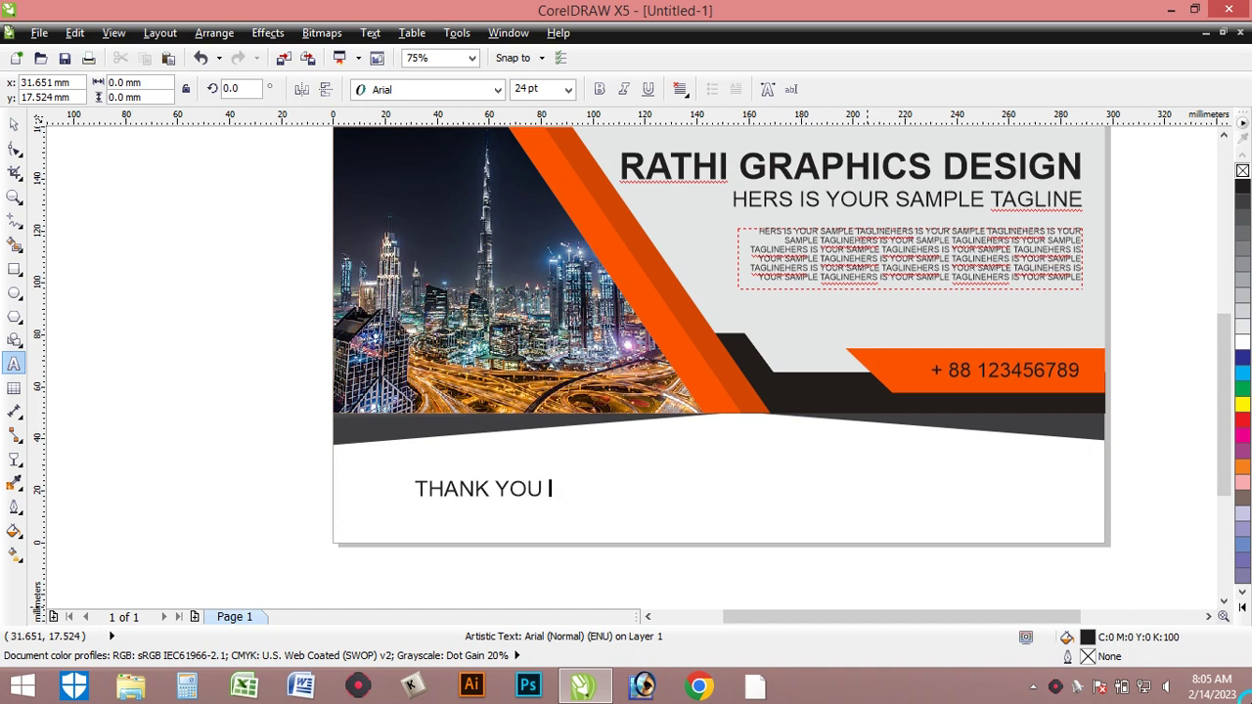
text(FOR)
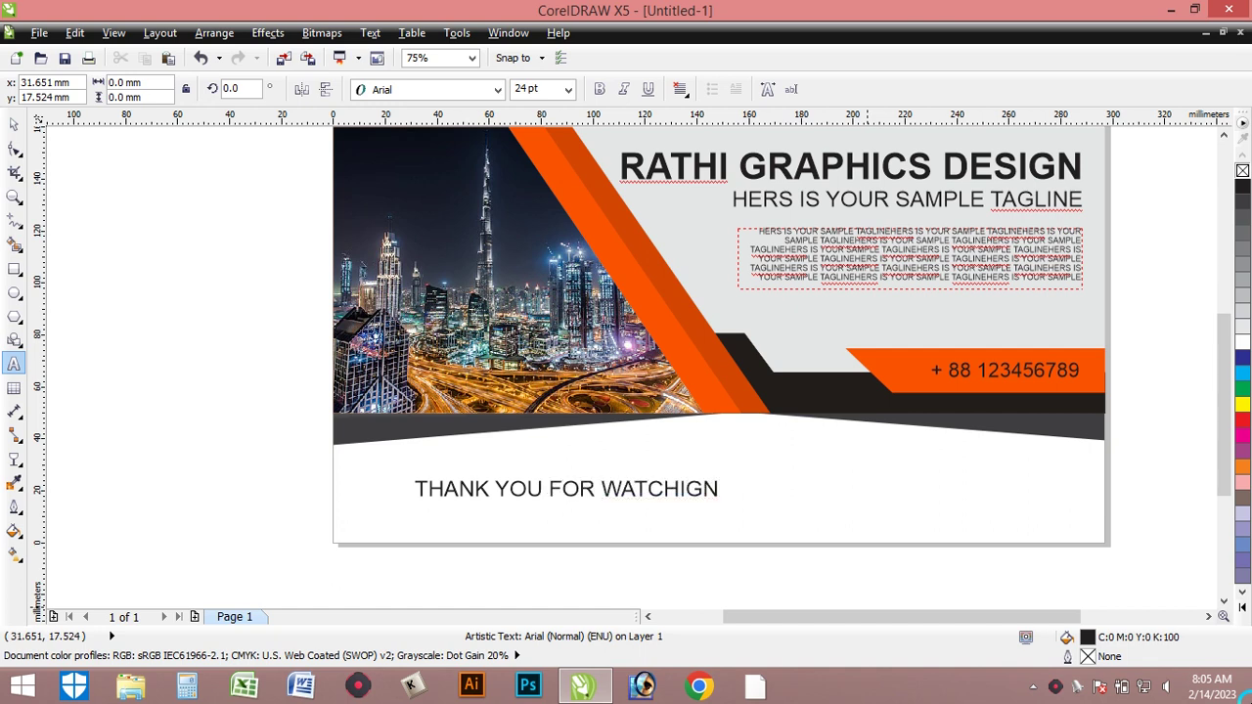
text( WATCHING SUBSCRIBE MY)
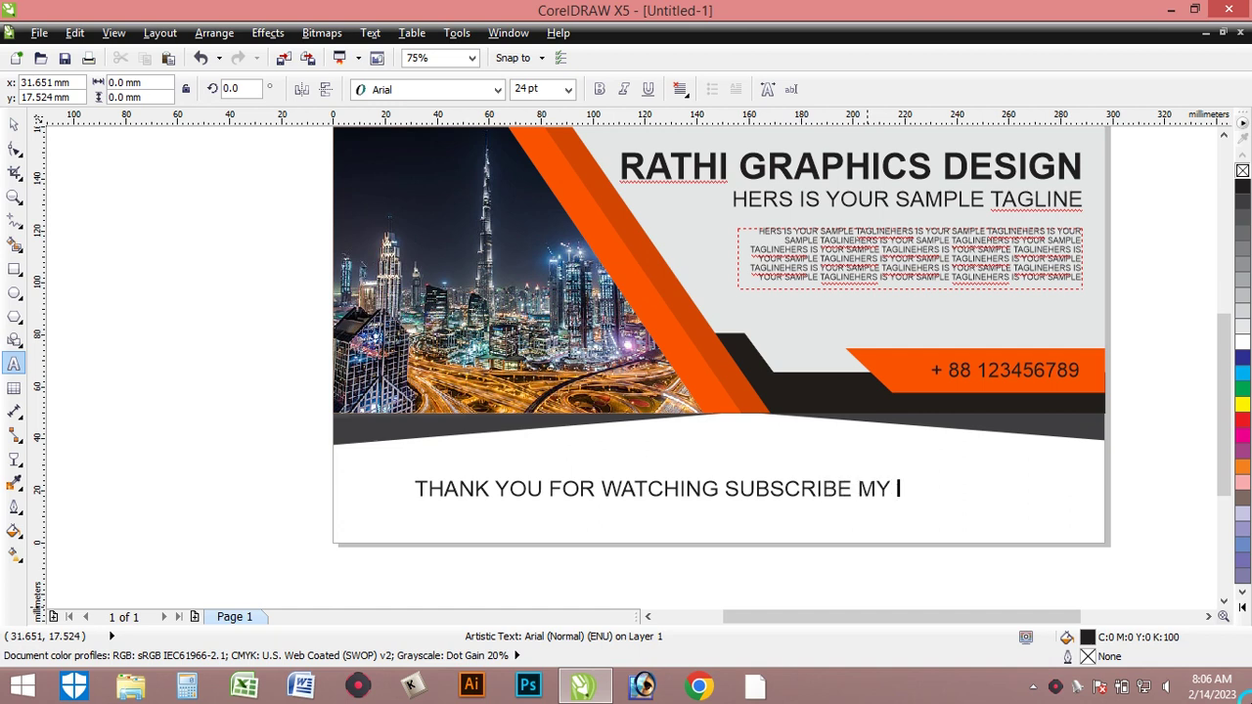
text(CHANNEL KEEP SUPPO)
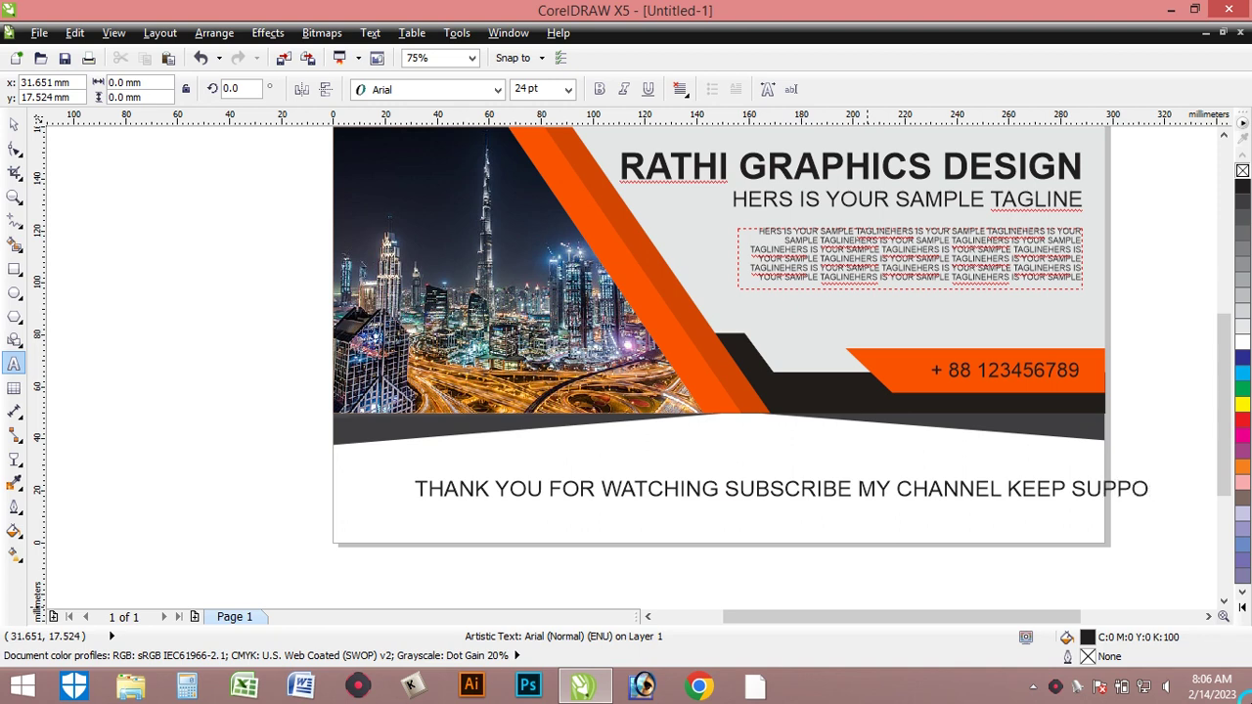
text(NG)
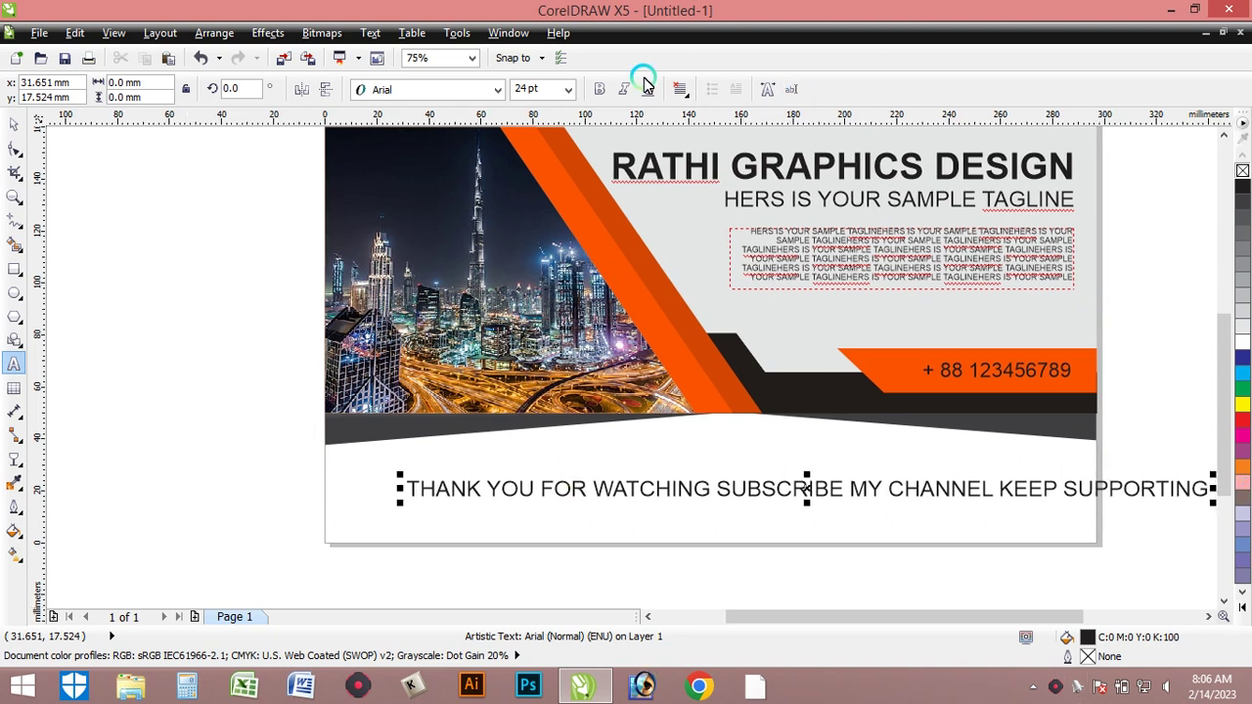
Make the whole thank-you line bold, undoing the stray character that replaces it
click(597, 89)
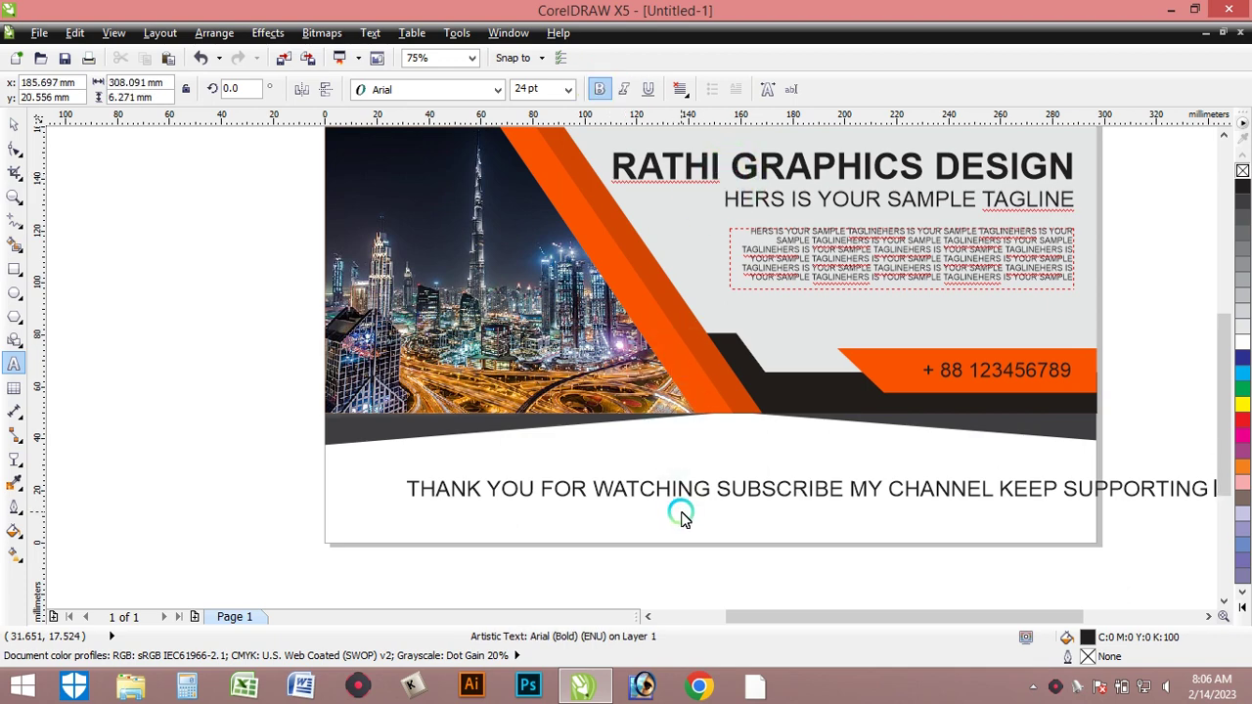
key(ctrl+a)
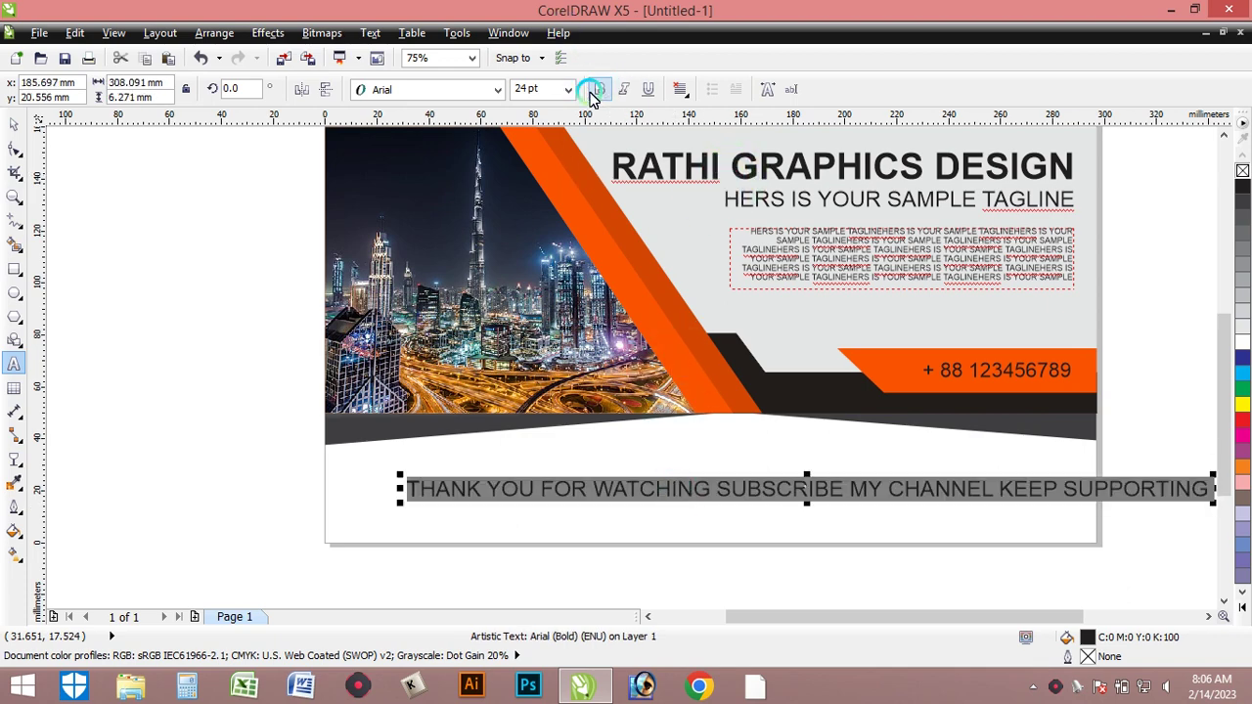
click(597, 89)
text(P)
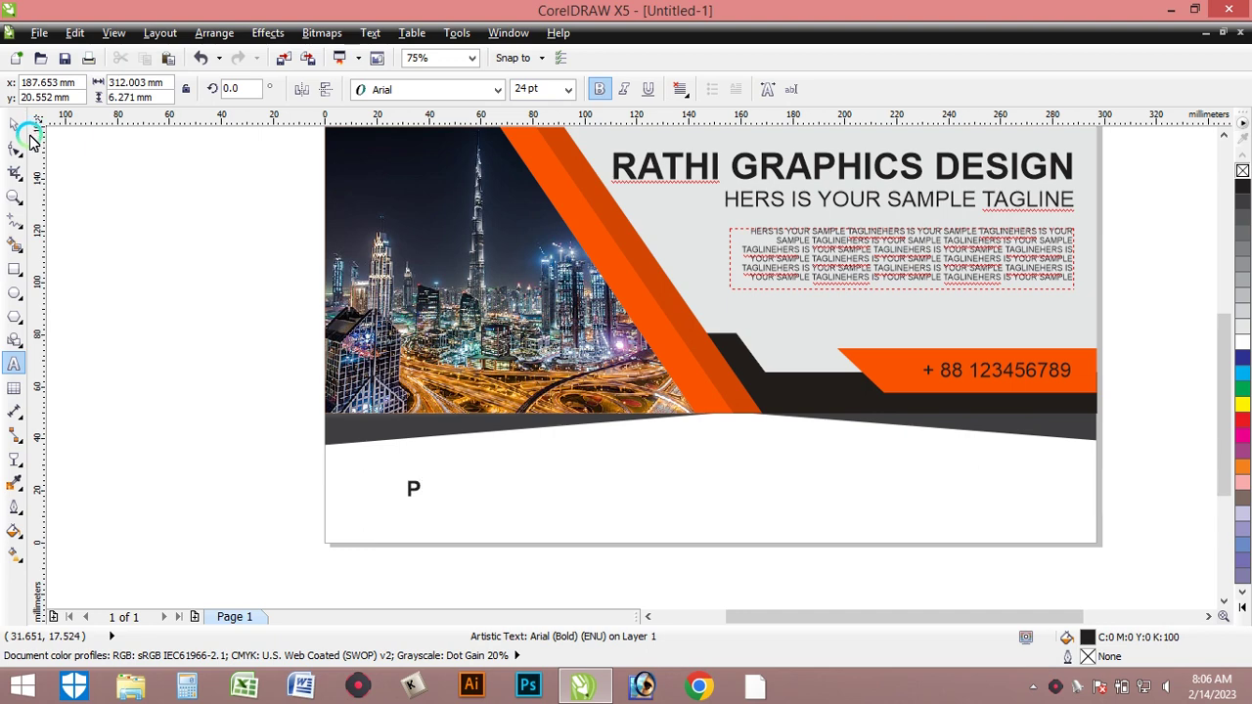
key(ctrl+z)
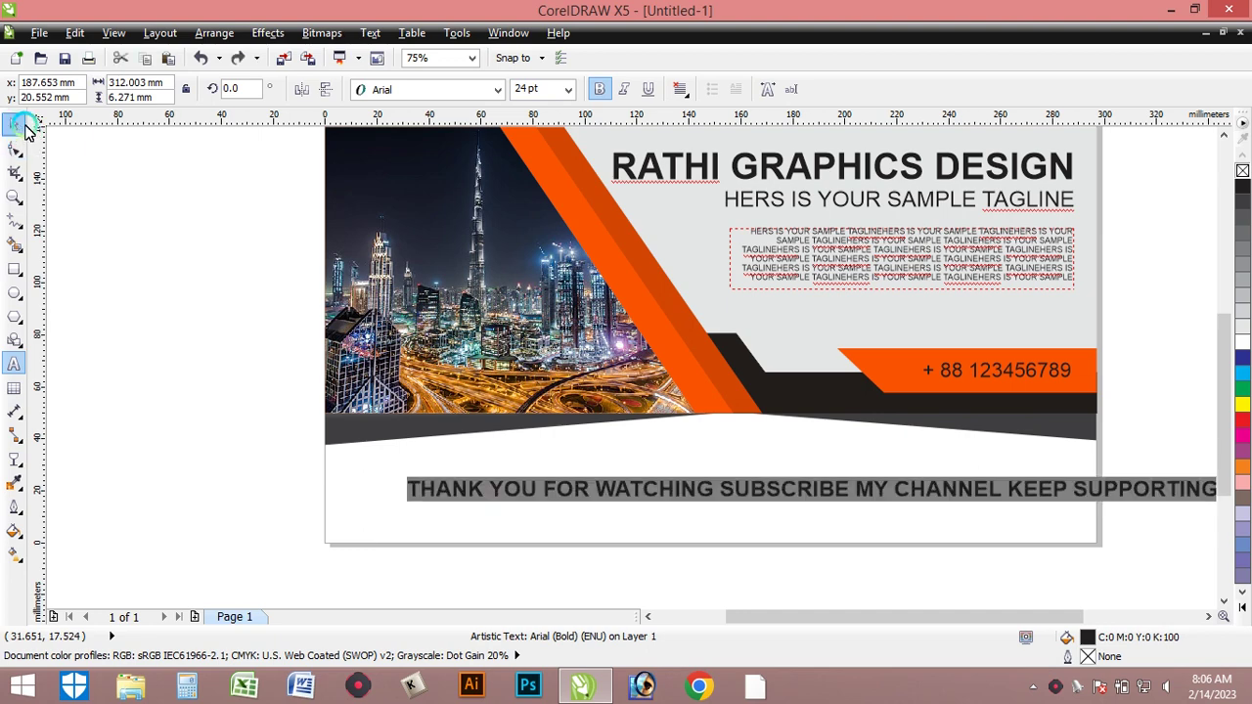
Centre the thank-you line on the page, move it down into the white area below the banner, and deselect it
click(14, 124)
key(p)
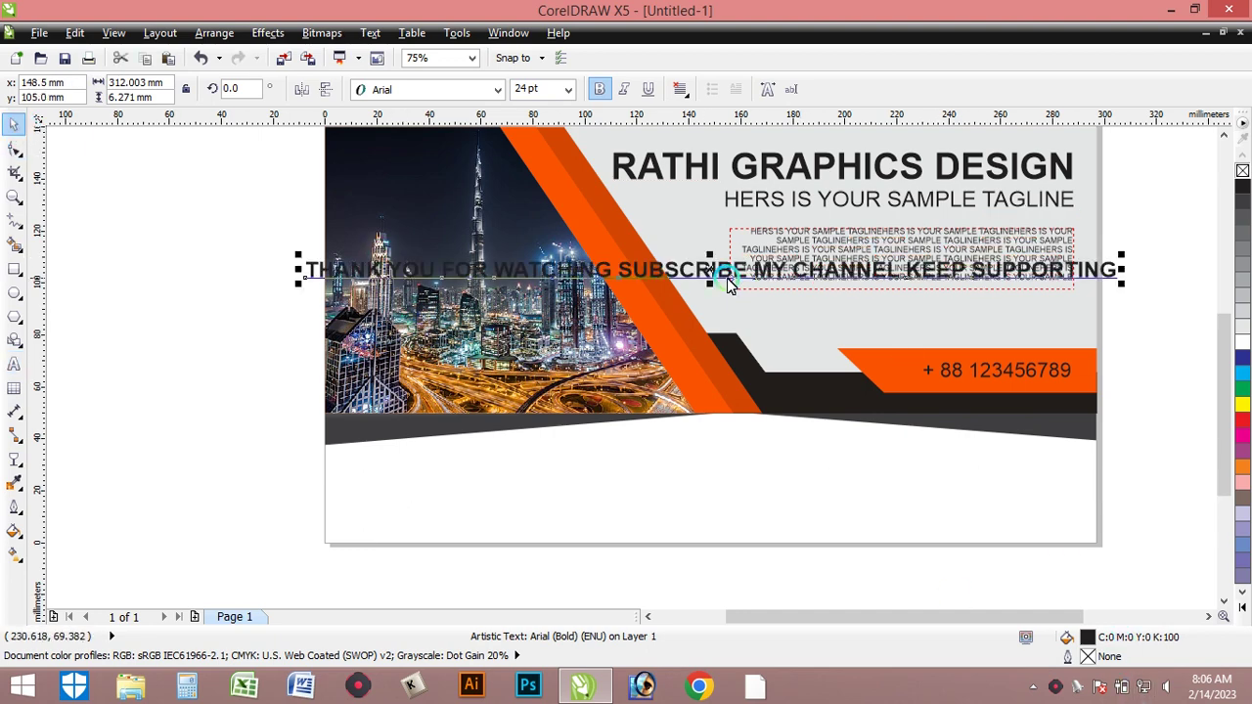
drag(712, 277, 715, 500)
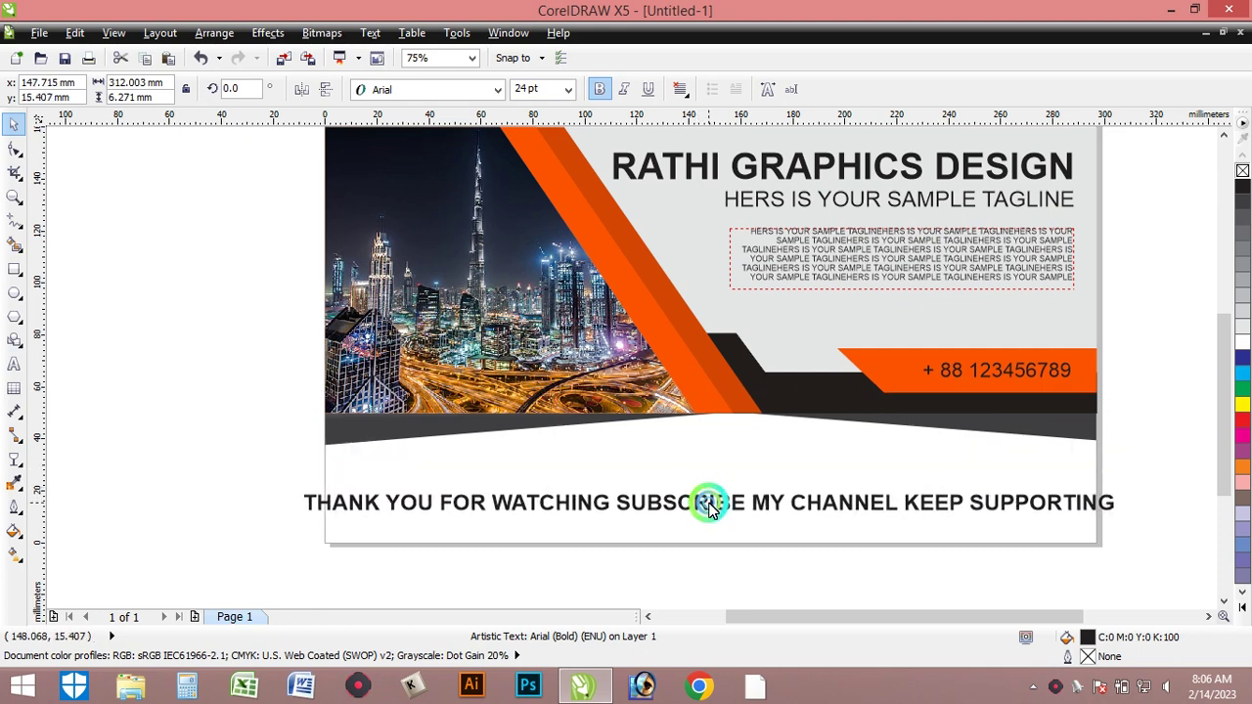
click(1139, 468)
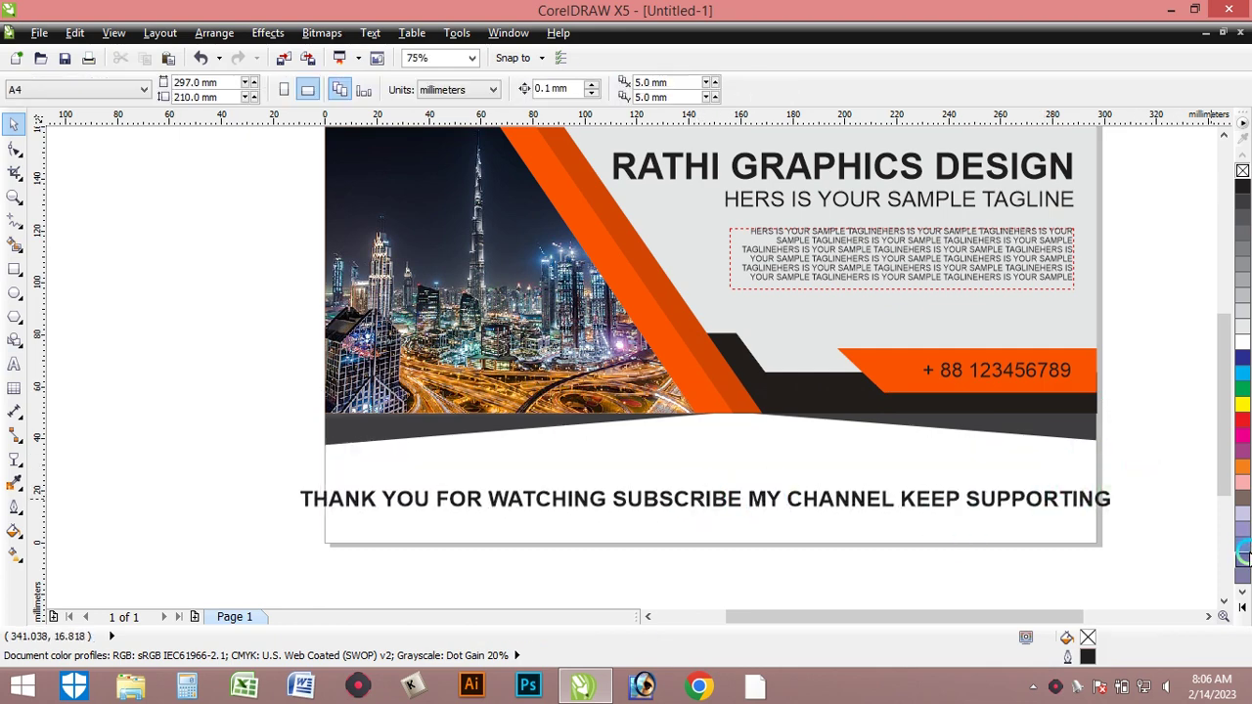
Delete the thank-you line below the banner
scroll(874, 421, down, 1)
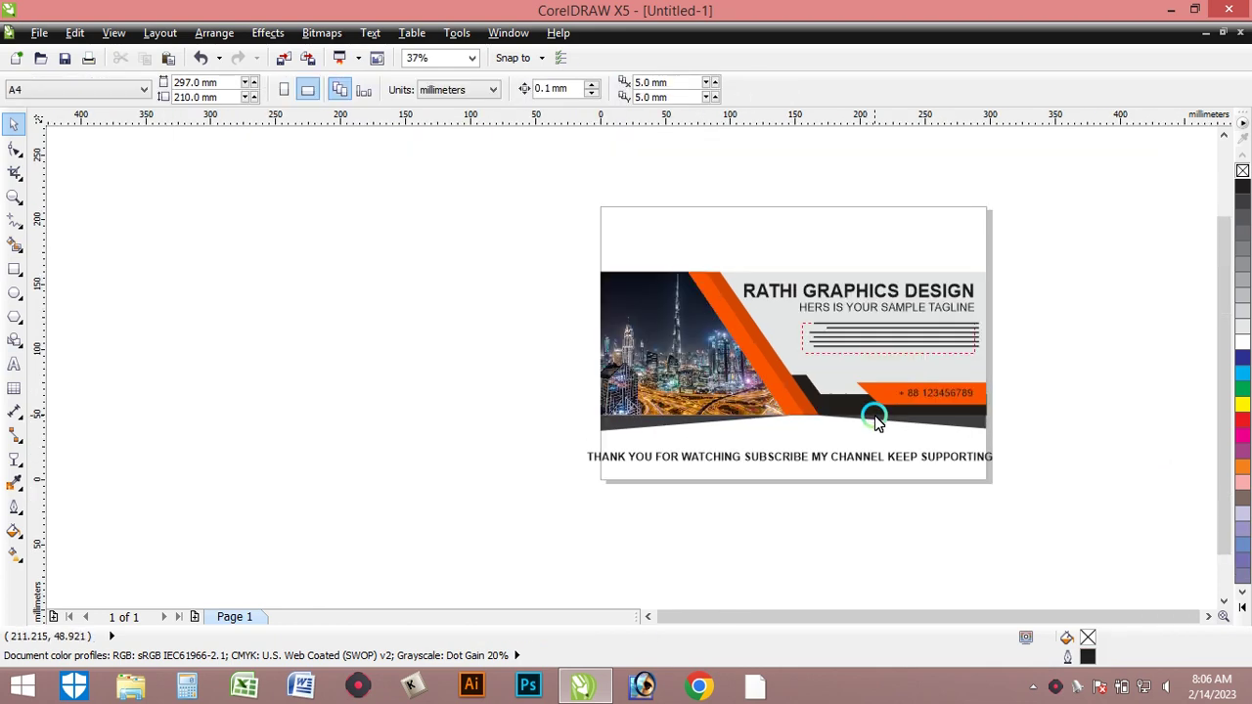
click(847, 464)
key(Delete)
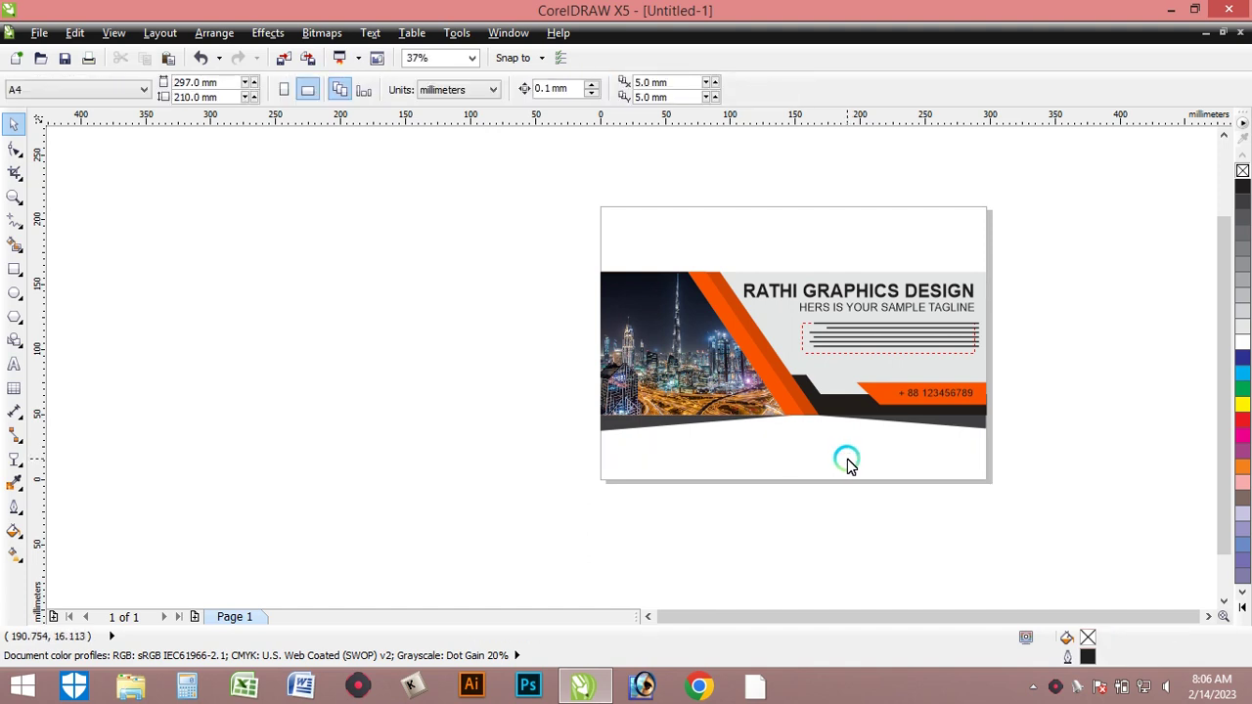
Export only the selected banner artwork to the Desktop as JPEG Untitled-1, in CMYK Color (32-bit) at 80% quality, and deselect it
drag(512, 224, 1150, 461)
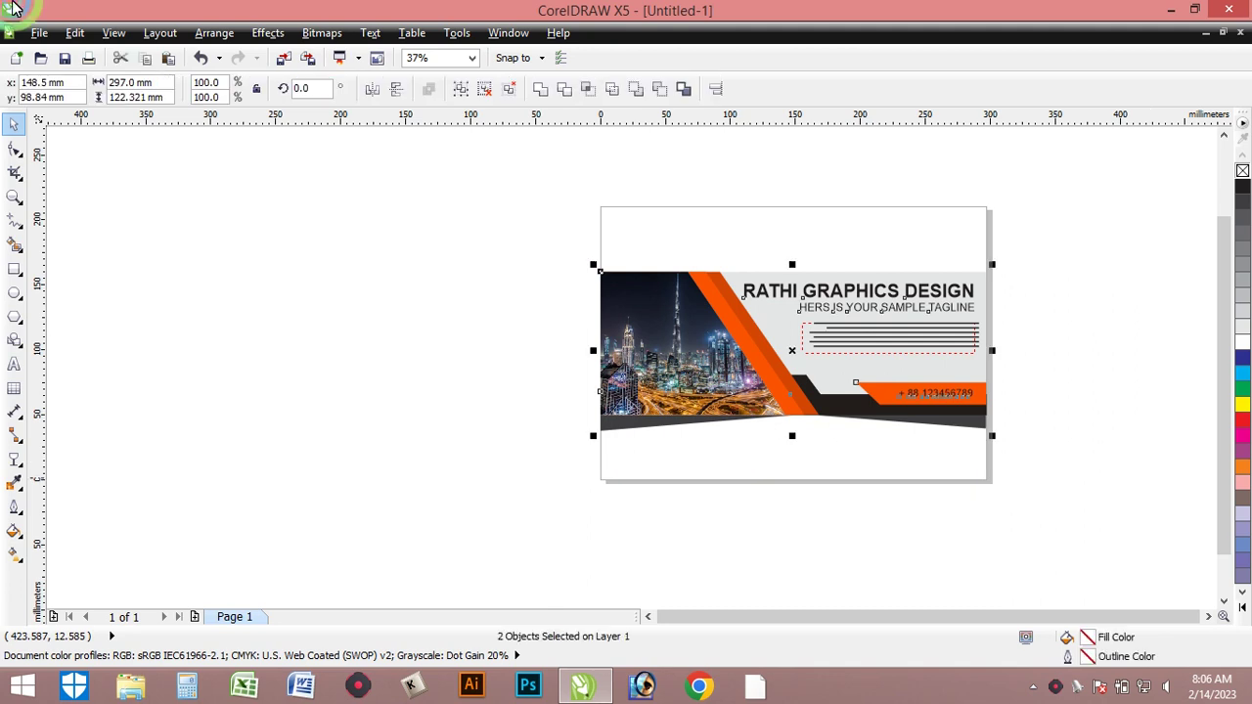
click(41, 34)
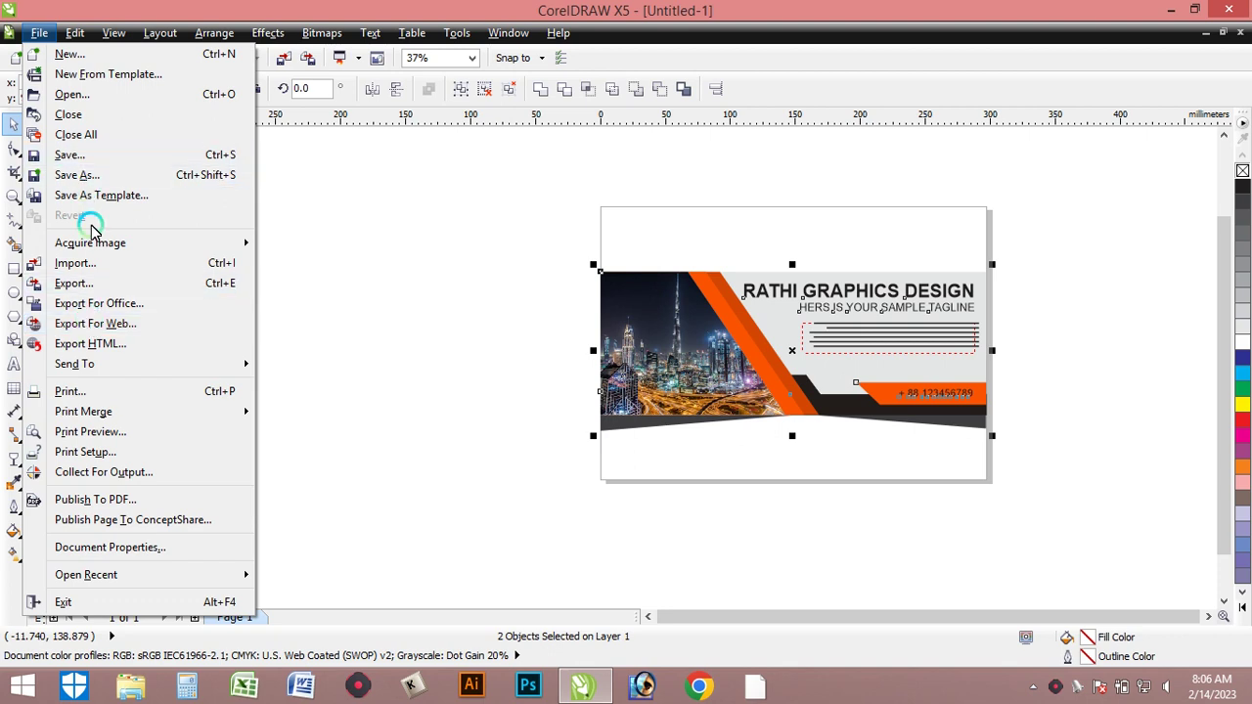
click(96, 286)
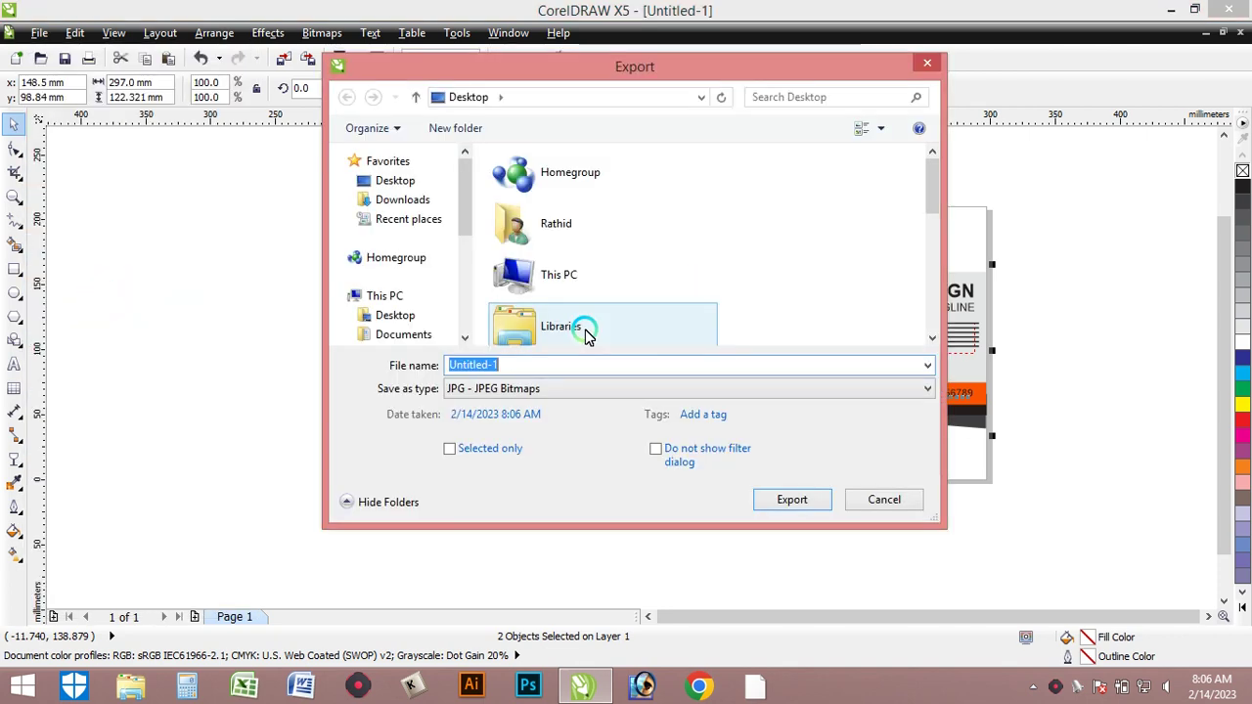
click(466, 457)
click(766, 500)
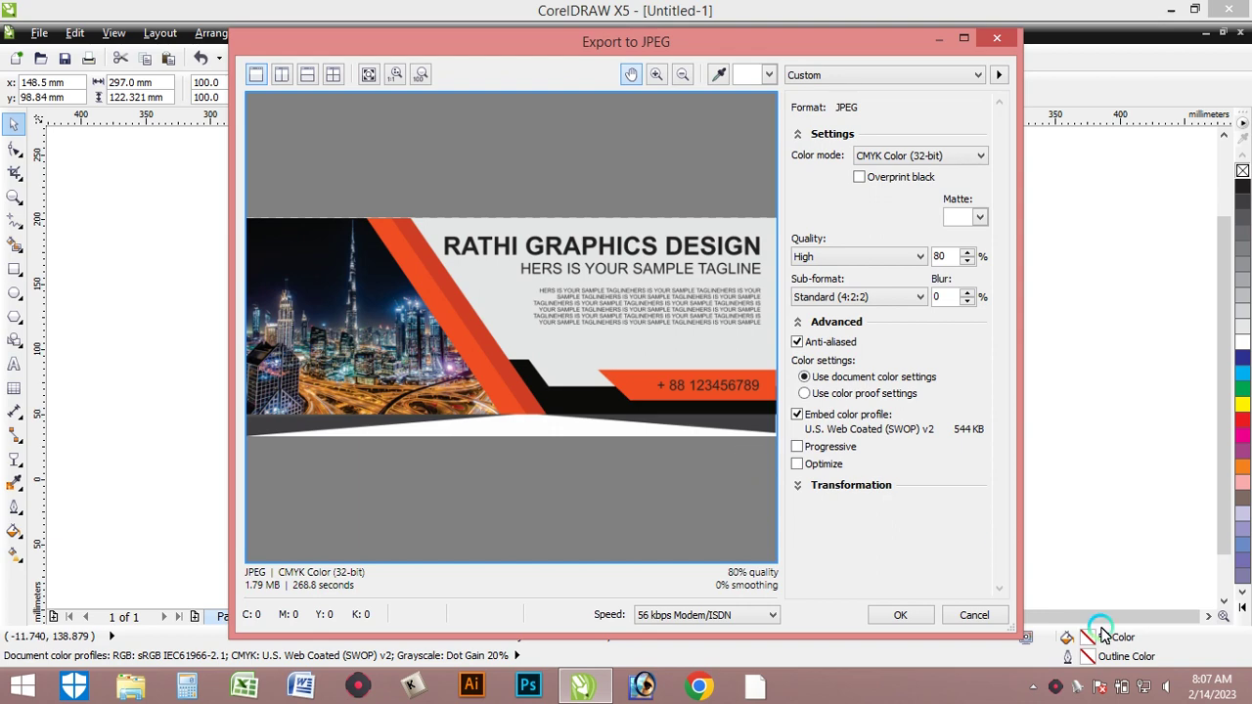
click(898, 614)
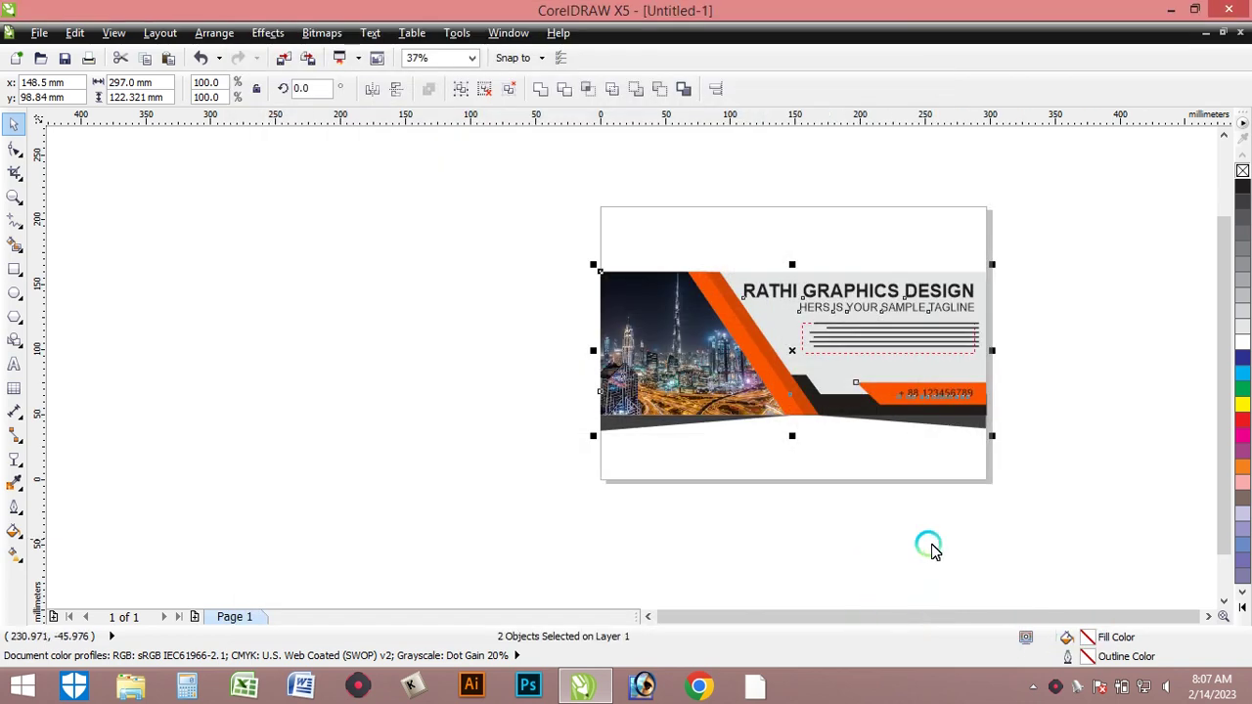
click(992, 524)
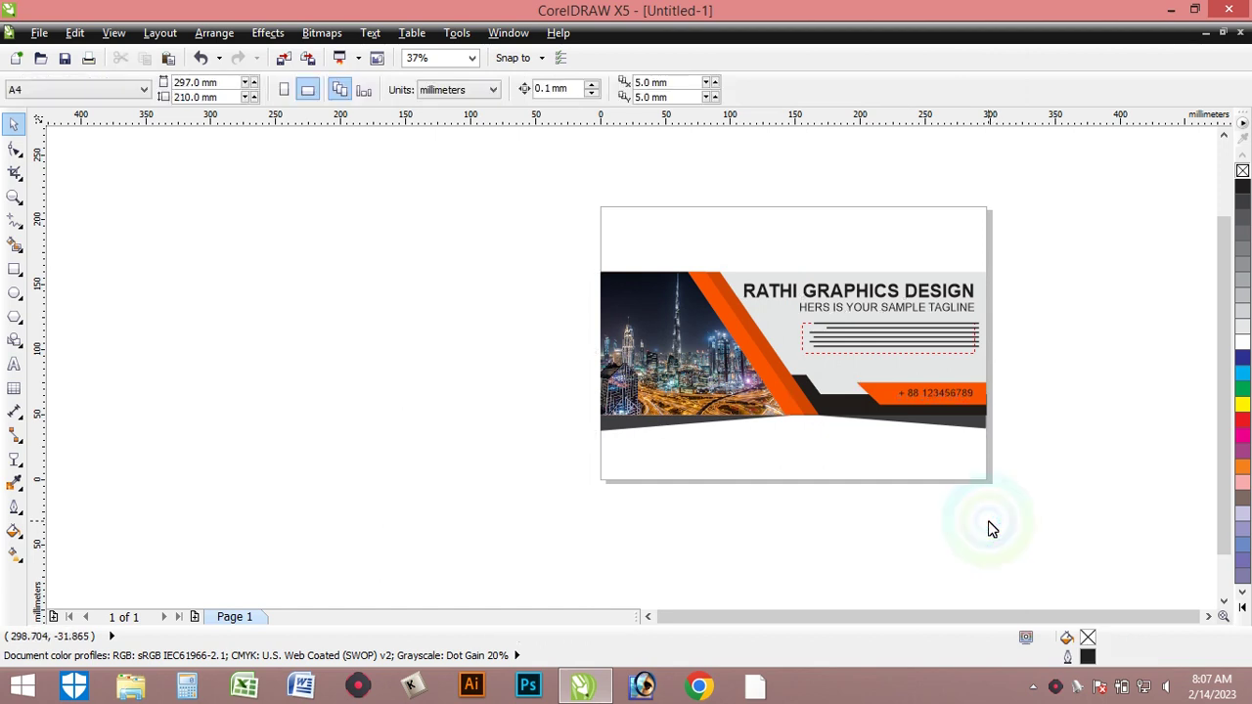
Save the drawing as "Rathi graphics banner" in CDR format in the all cdr files folder on drive D
key(ctrl+s)
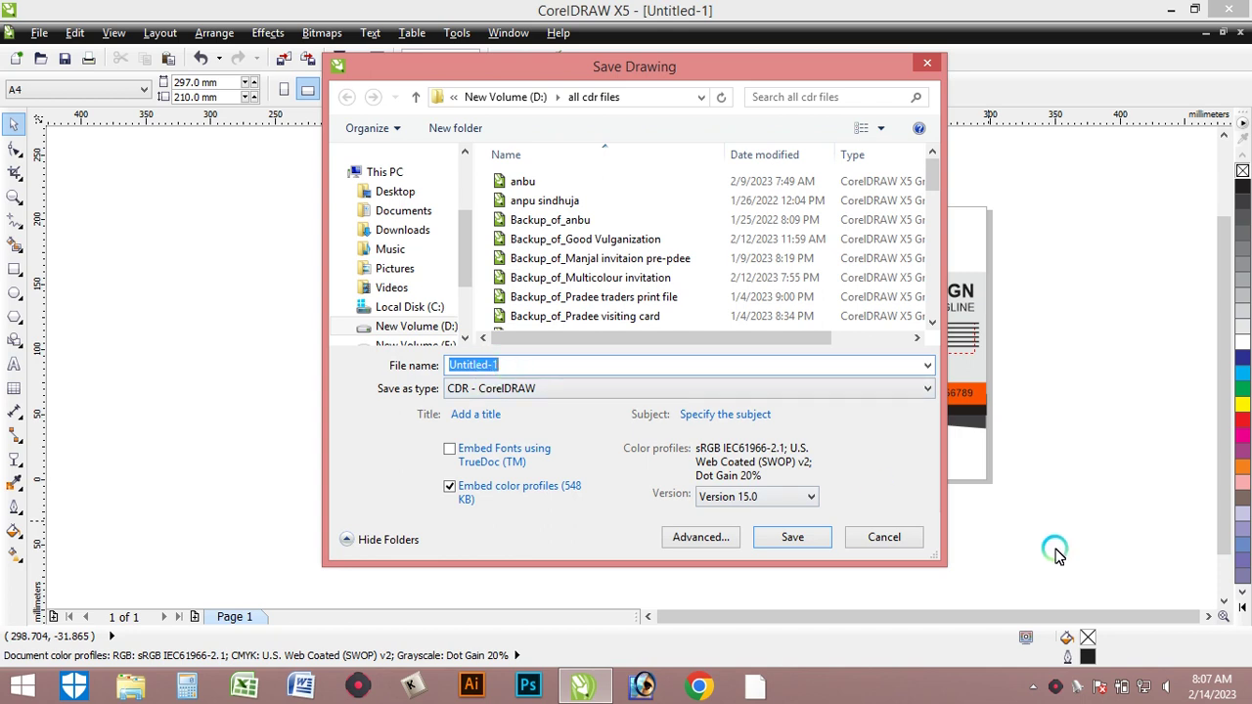
text(RA)
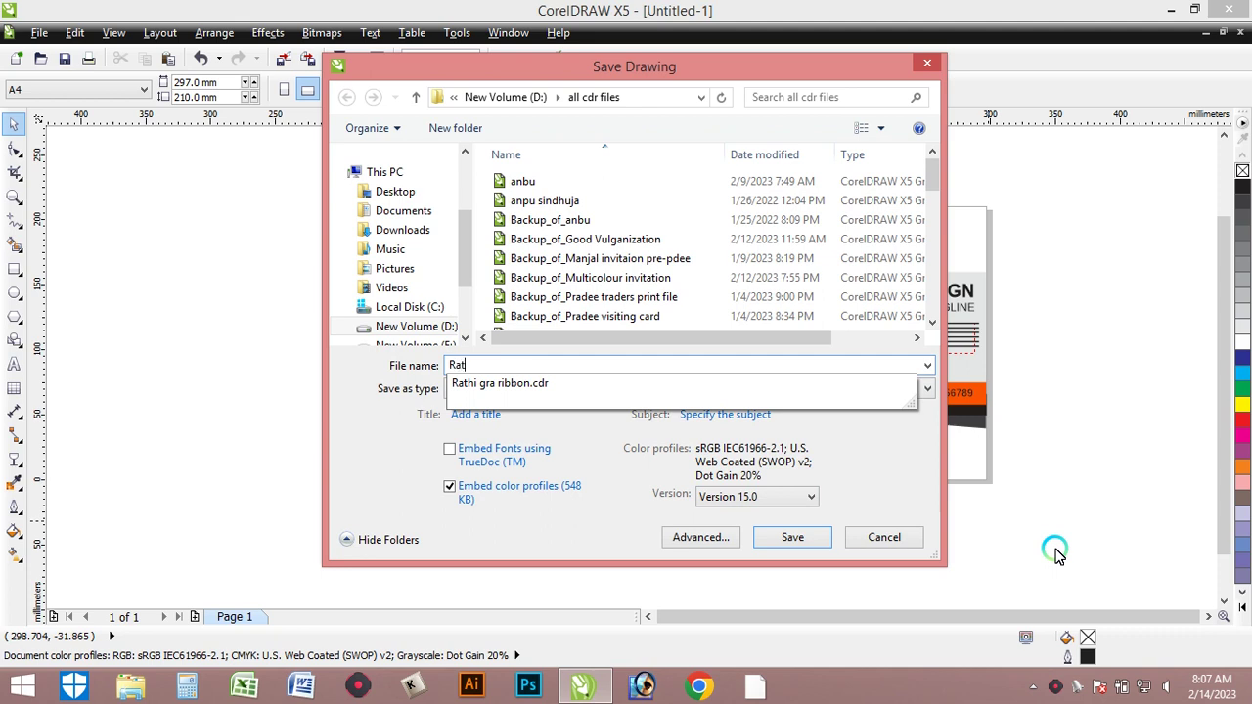
text(thi grap)
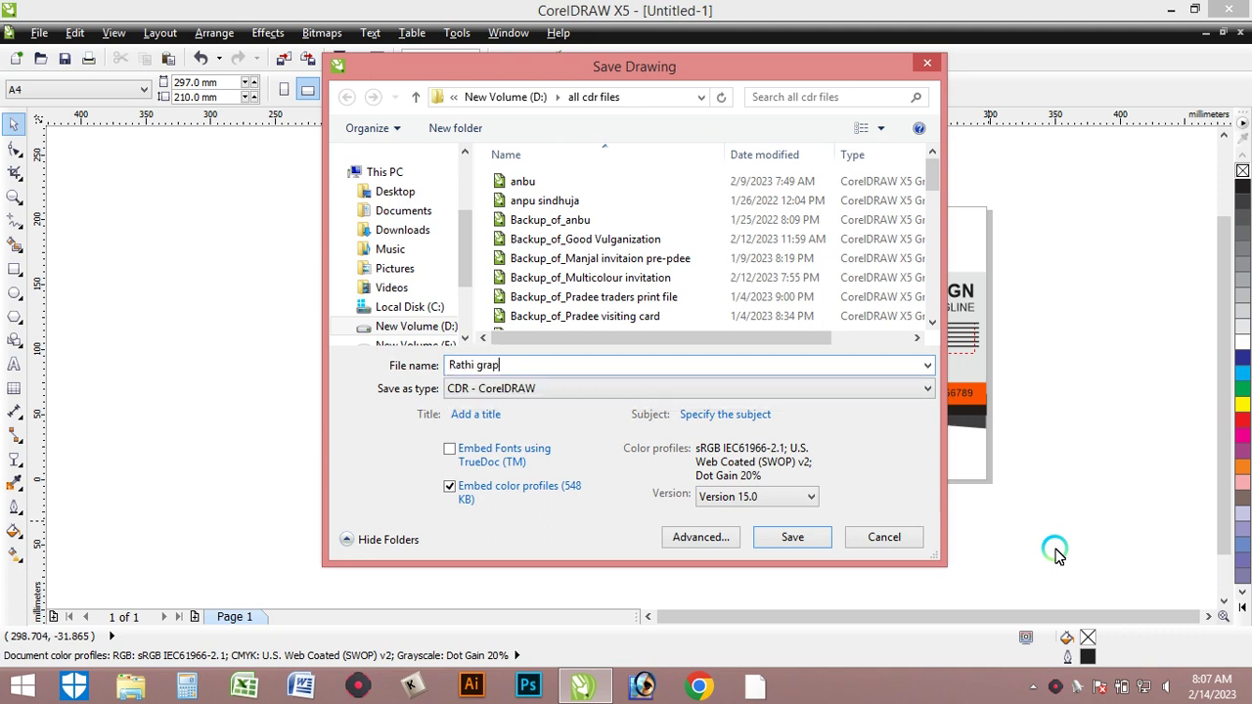
text(hics banner)
key(Return)
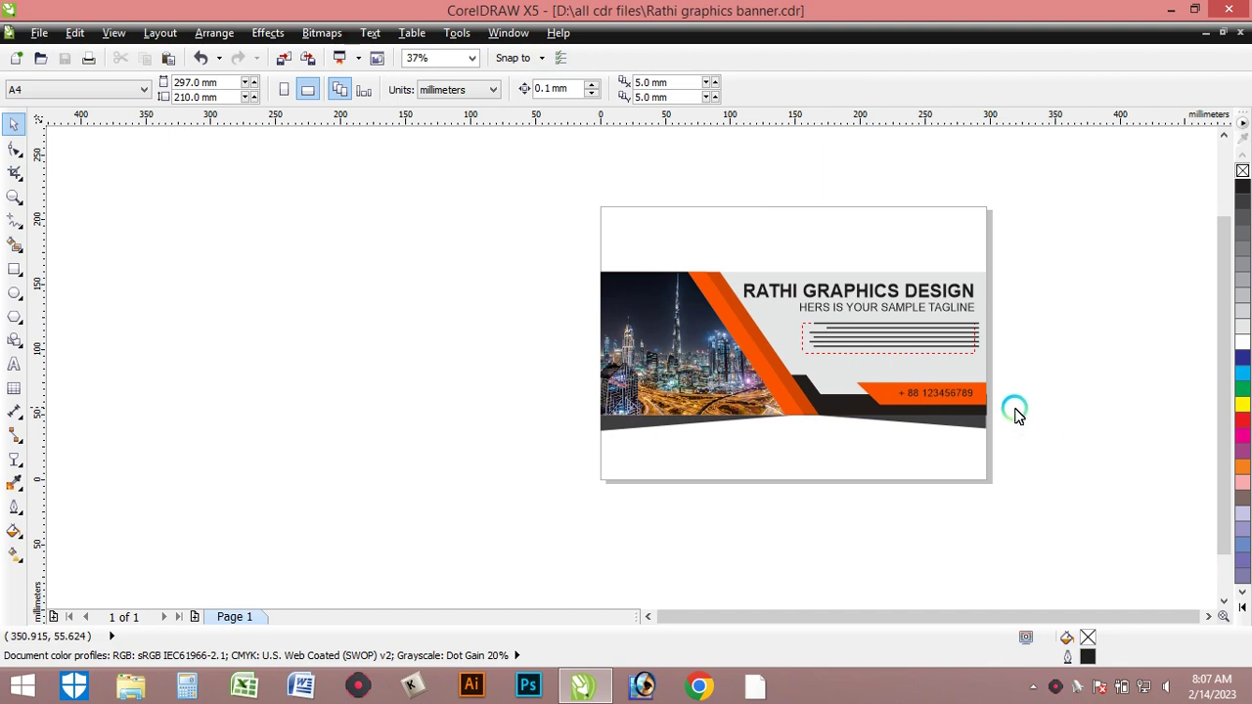
Close CorelDRAW and open the exported Untitled-1 image from the desktop in Windows Photo Viewer
click(1113, 121)
click(1229, 9)
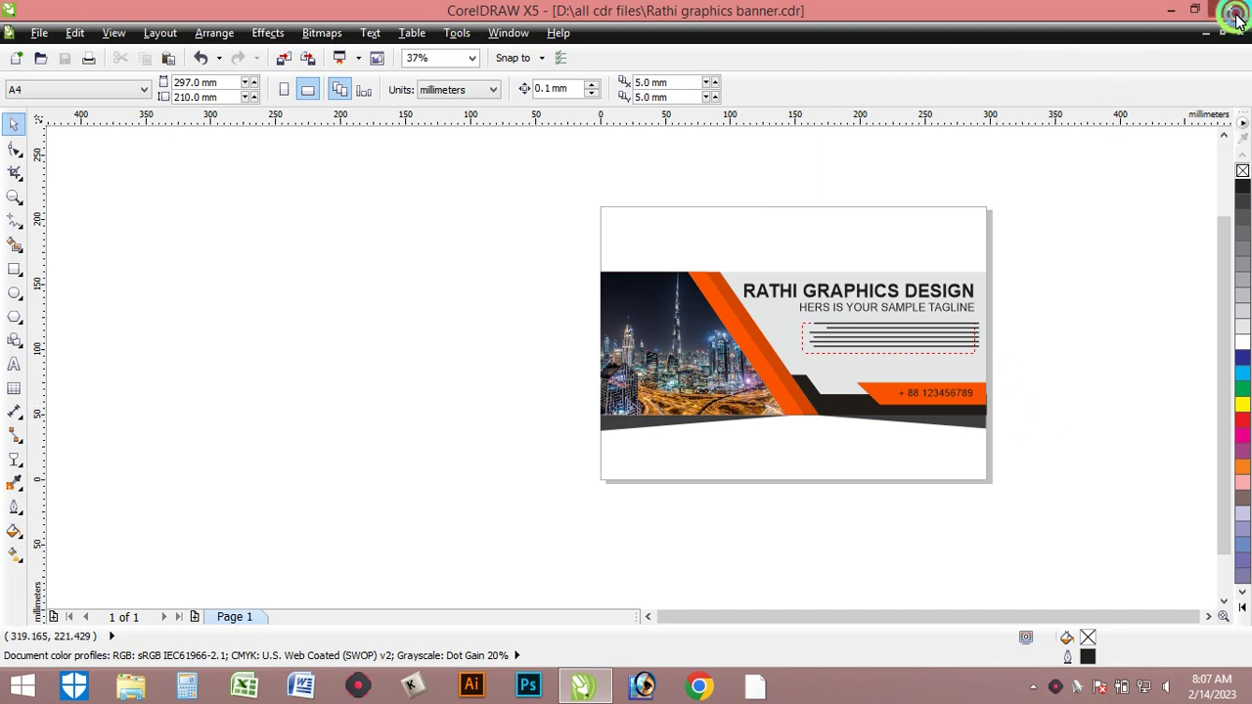
click(626, 375)
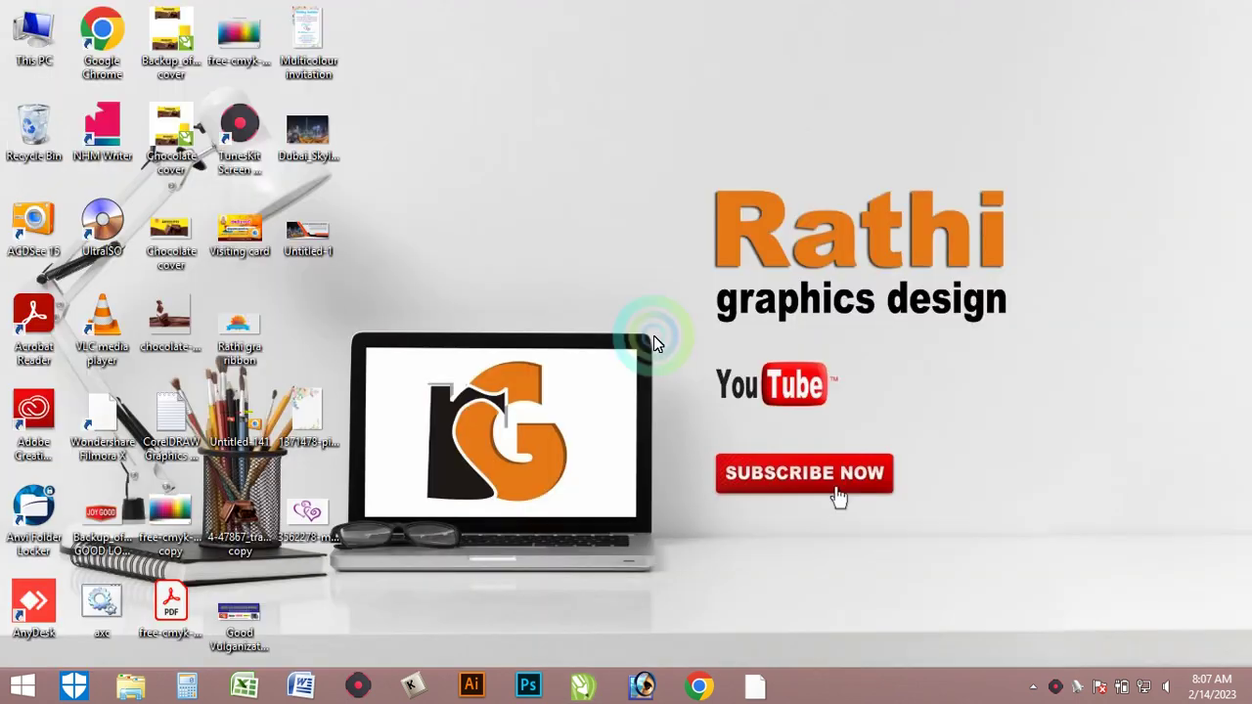
double_click(309, 235)
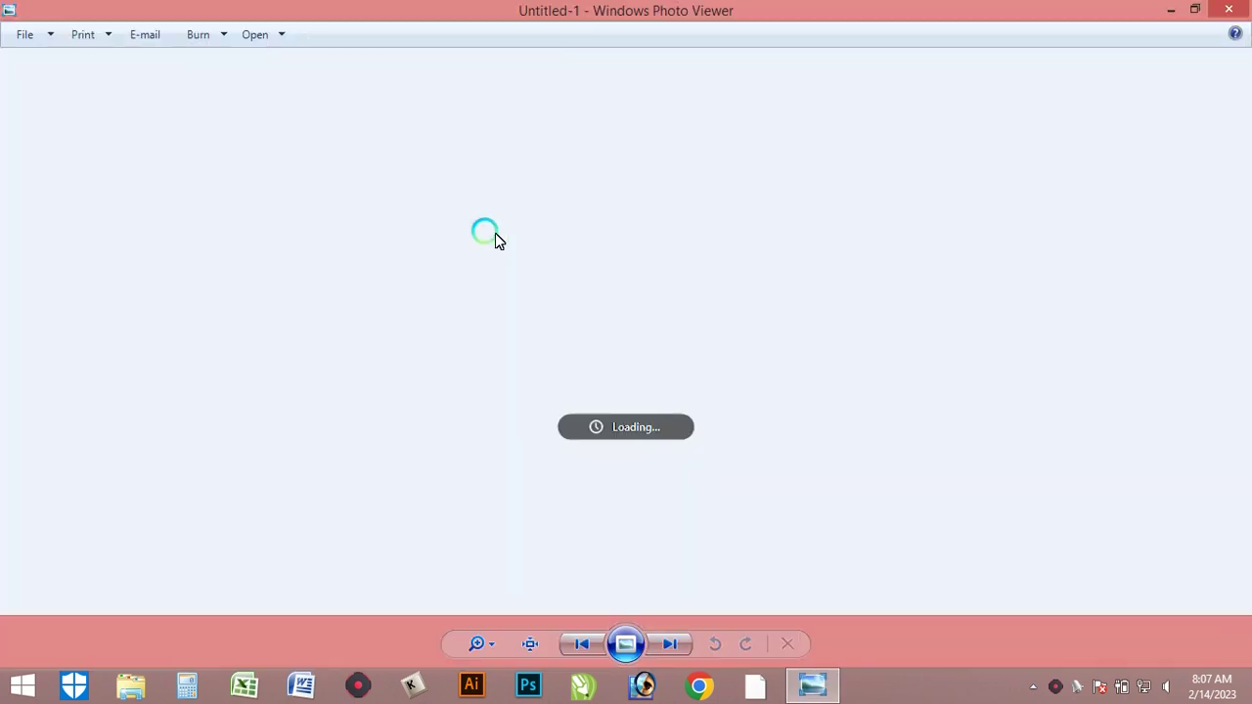